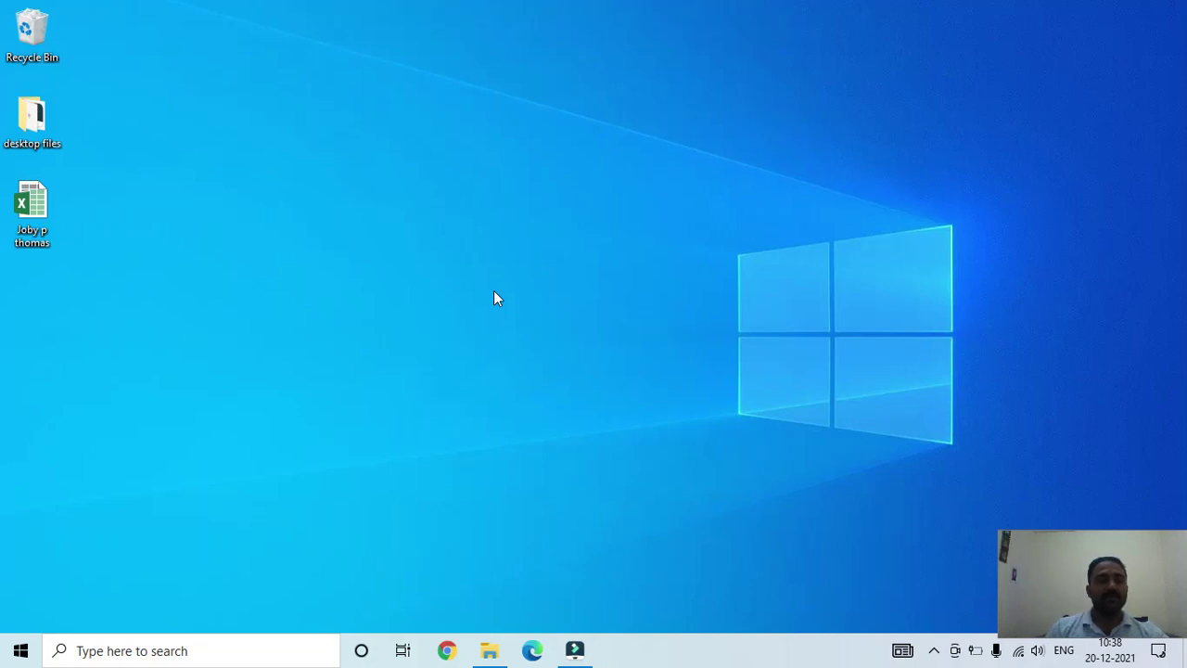
- Create a new Microsoft Excel Worksheet file on the desktop
{"action": "right_click", "coordinate": [231, 109]}
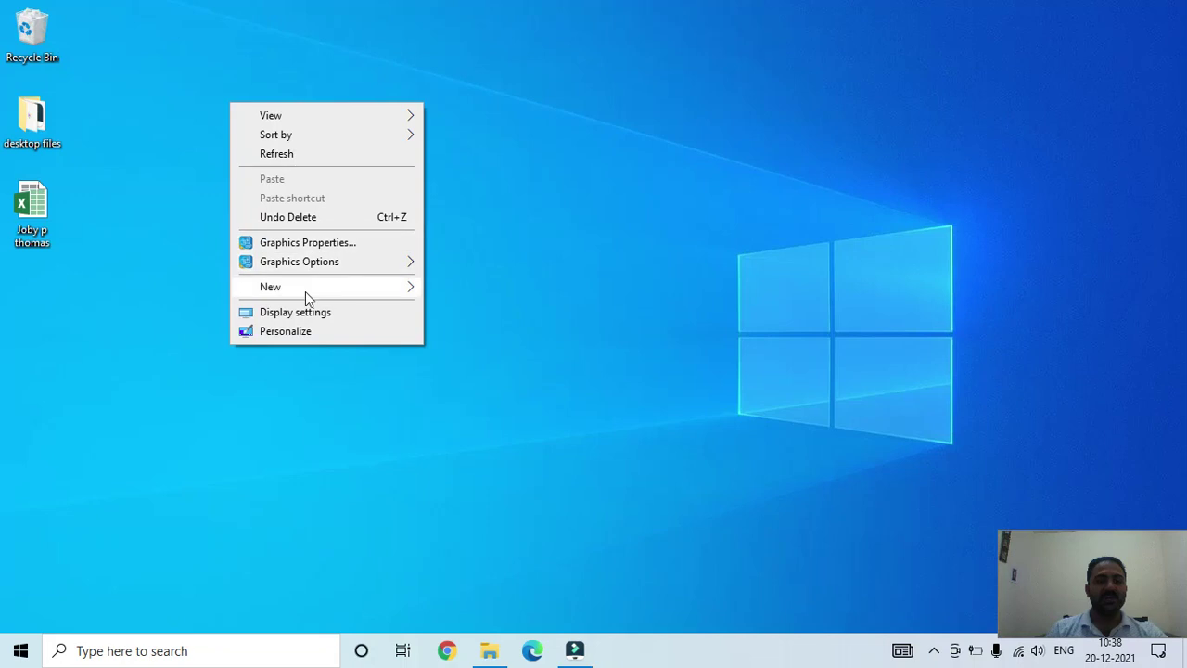
{"action": "mouse_move", "coordinate": [324, 286]}
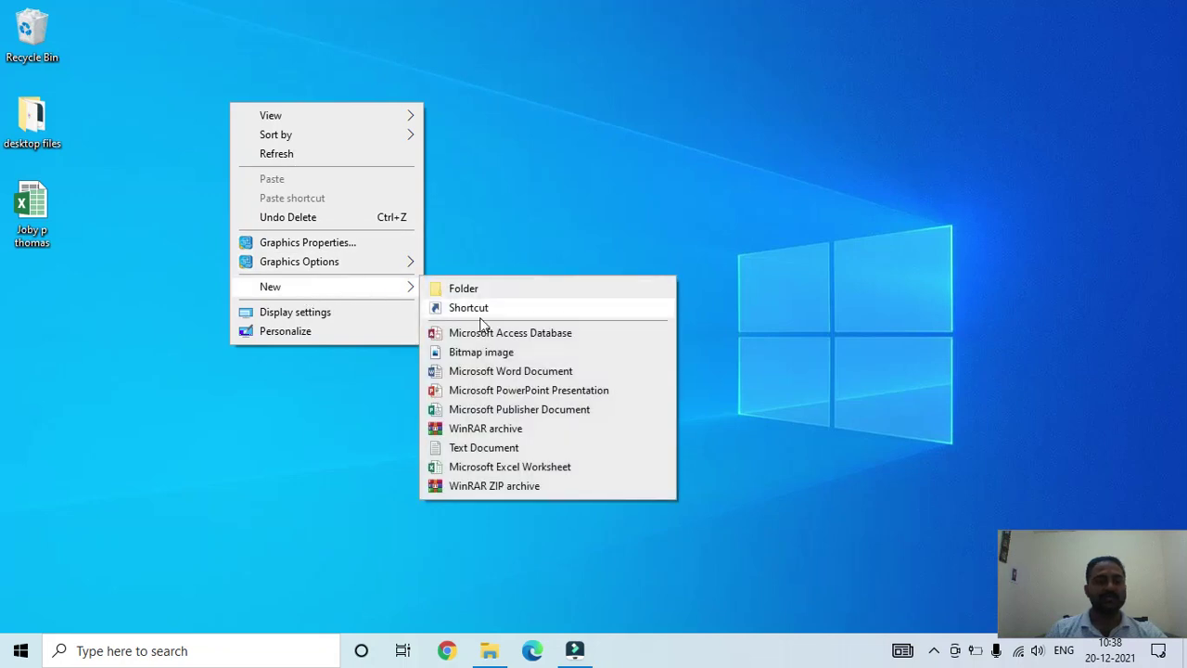
{"action": "left_click", "coordinate": [485, 470]}
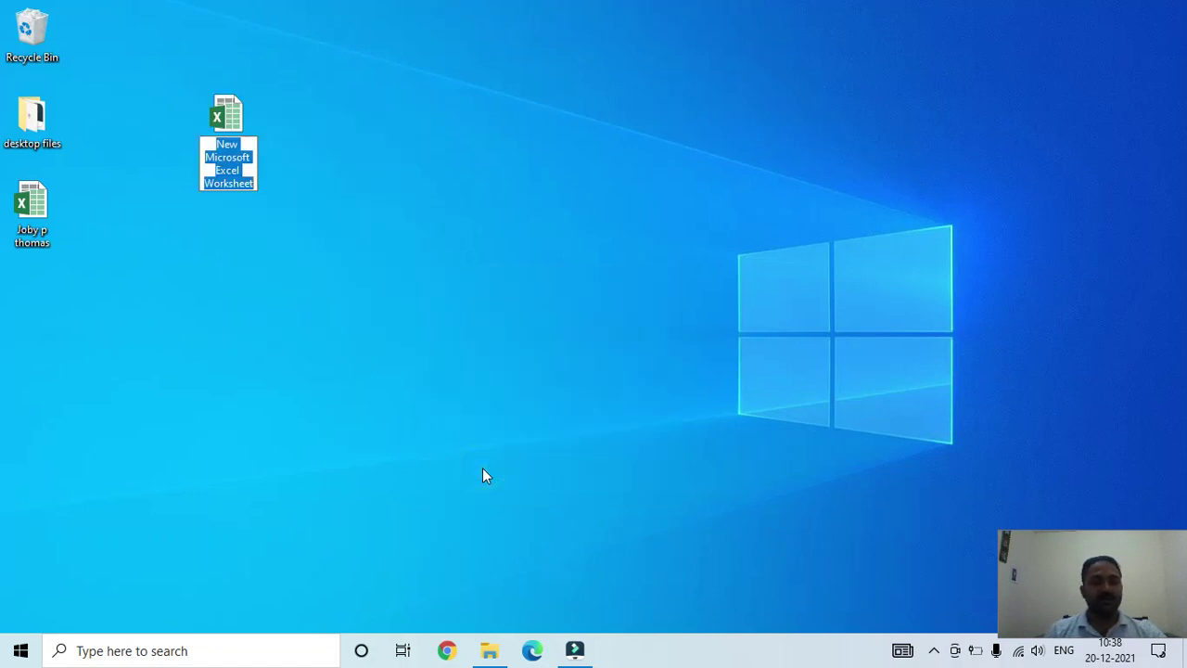
{"action": "left_click", "coordinate": [109, 650]}
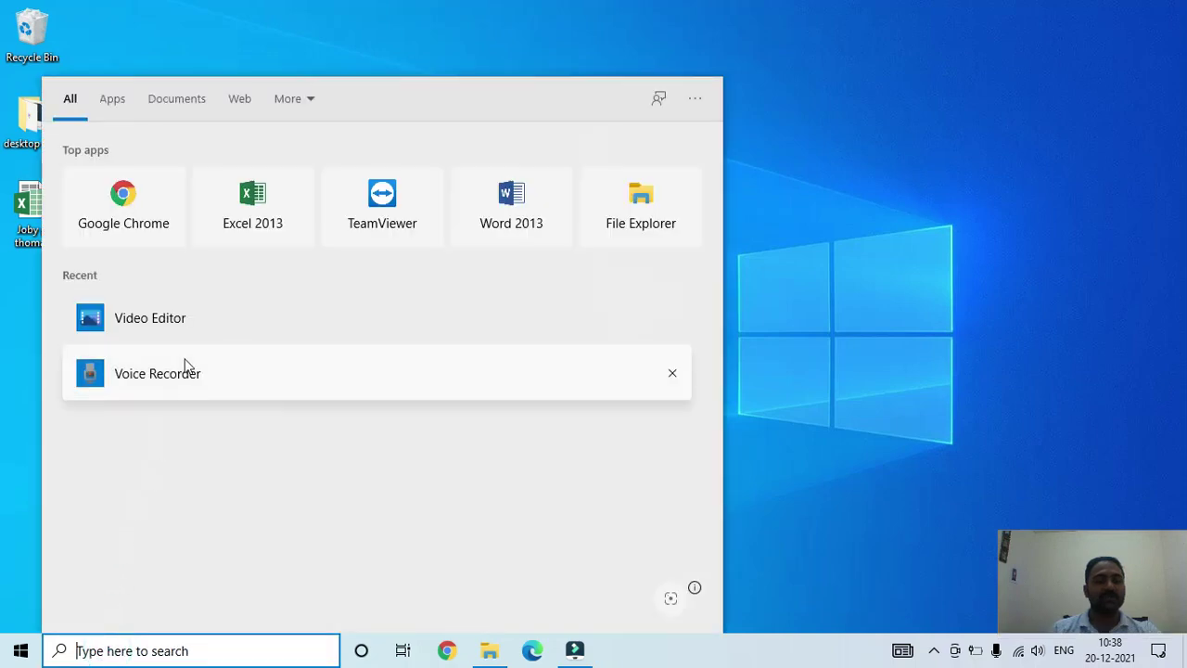
- Launch Excel 2013 from the Start menu's search results
{"action": "left_click", "coordinate": [262, 216]}
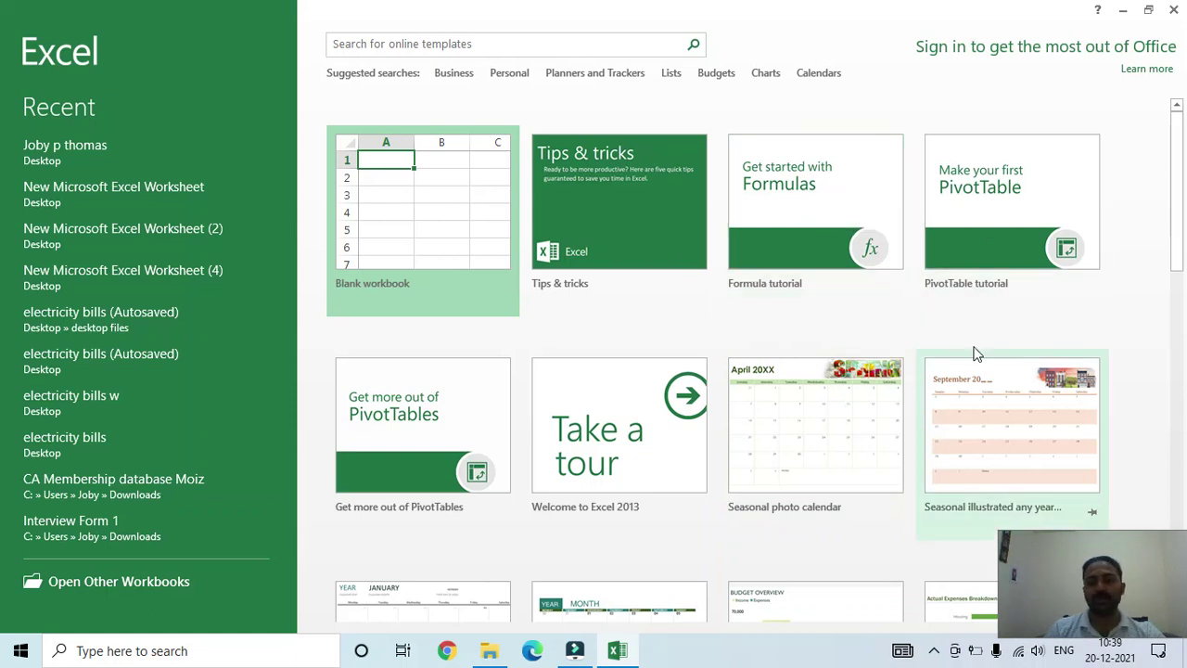
- Start a blank workbook and add three sheets, giving Sheet1 through Sheet4
{"action": "left_click", "coordinate": [422, 209]}
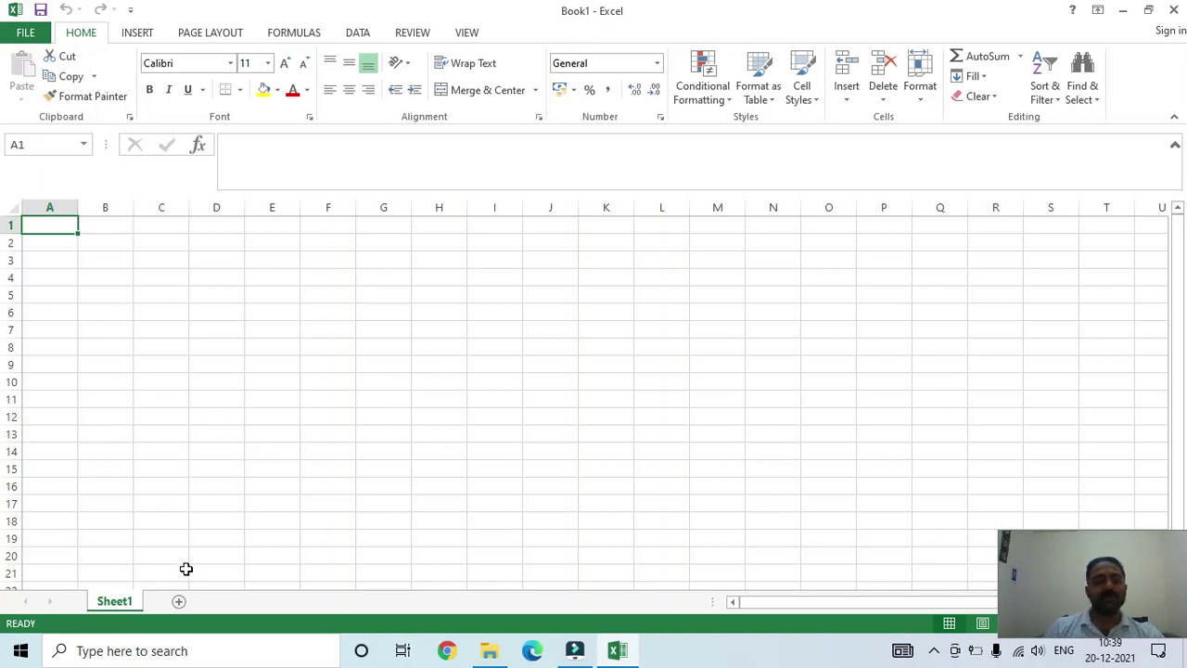
{"action": "left_click", "coordinate": [179, 601]}
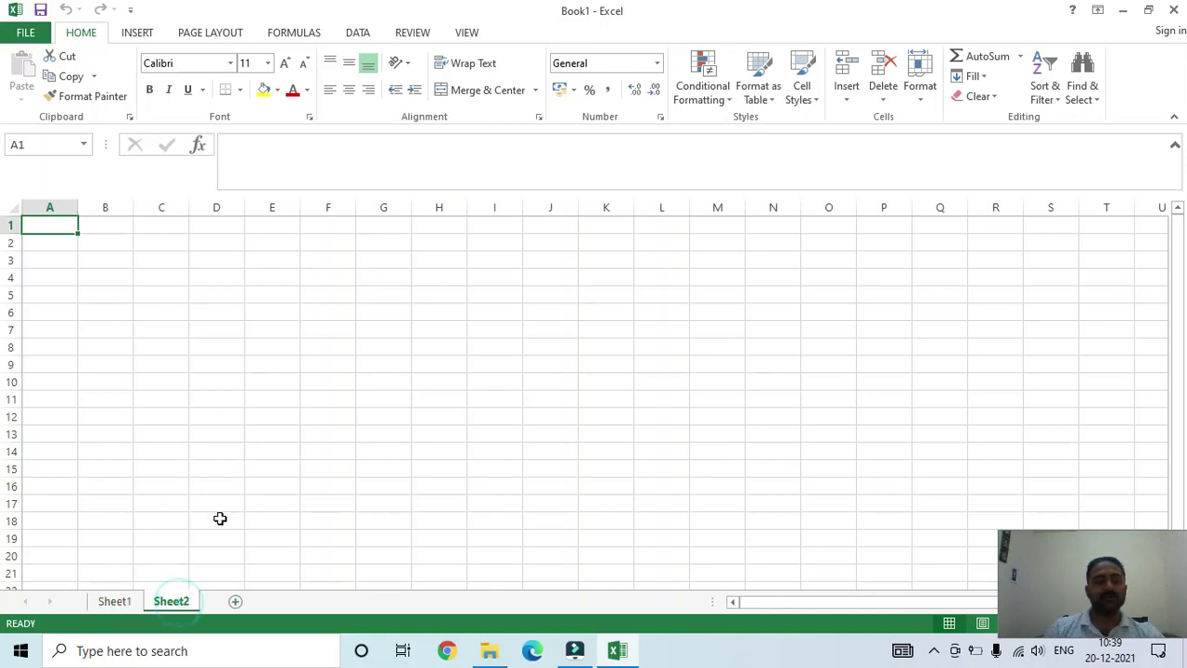
{"action": "left_click", "coordinate": [235, 601]}
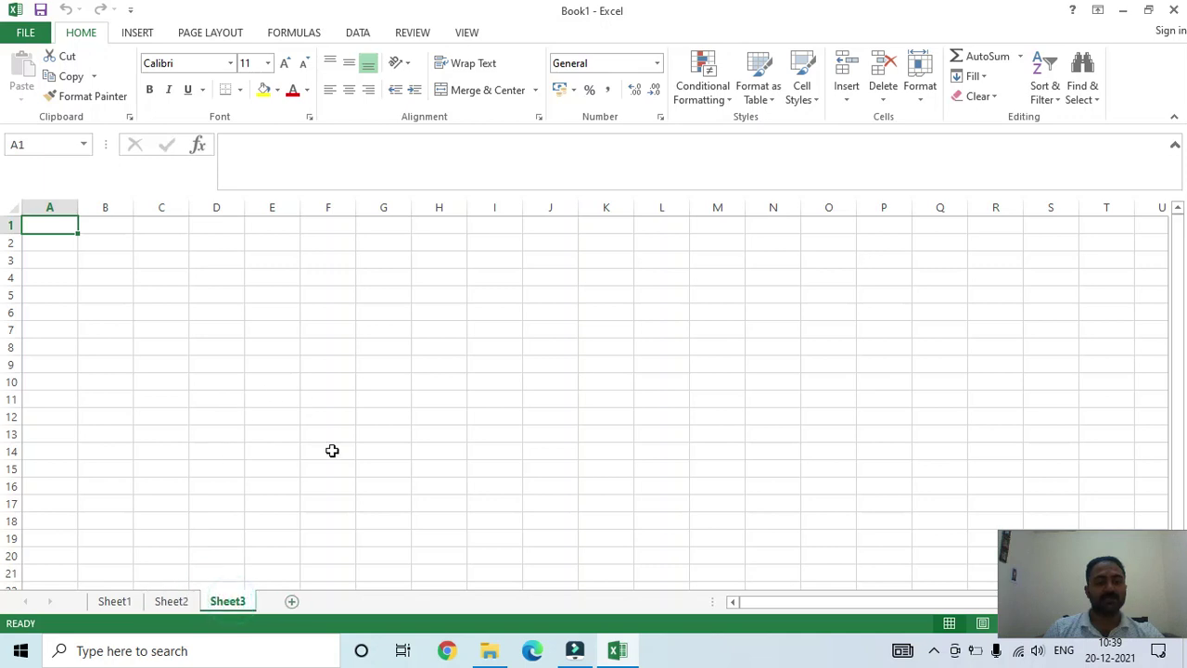
{"action": "left_click", "coordinate": [291, 601]}
- Select cell F12, then the whole column C and row 5
{"action": "left_click", "coordinate": [315, 418]}
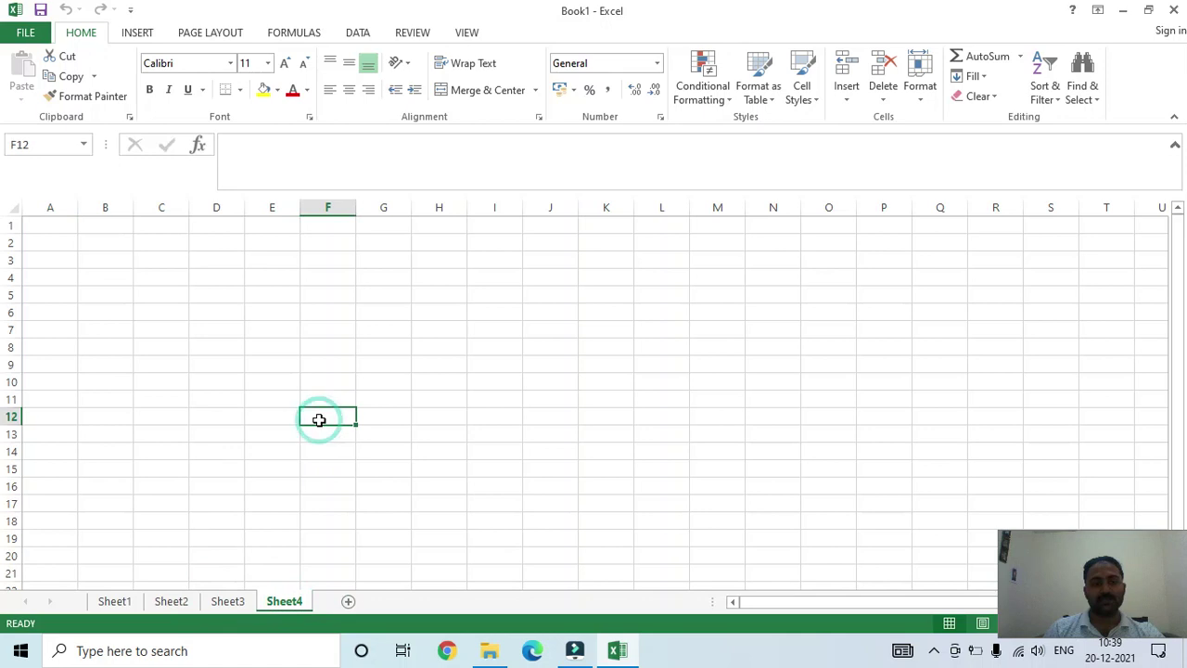
{"action": "left_click", "coordinate": [161, 206]}
{"action": "left_click", "coordinate": [11, 294]}
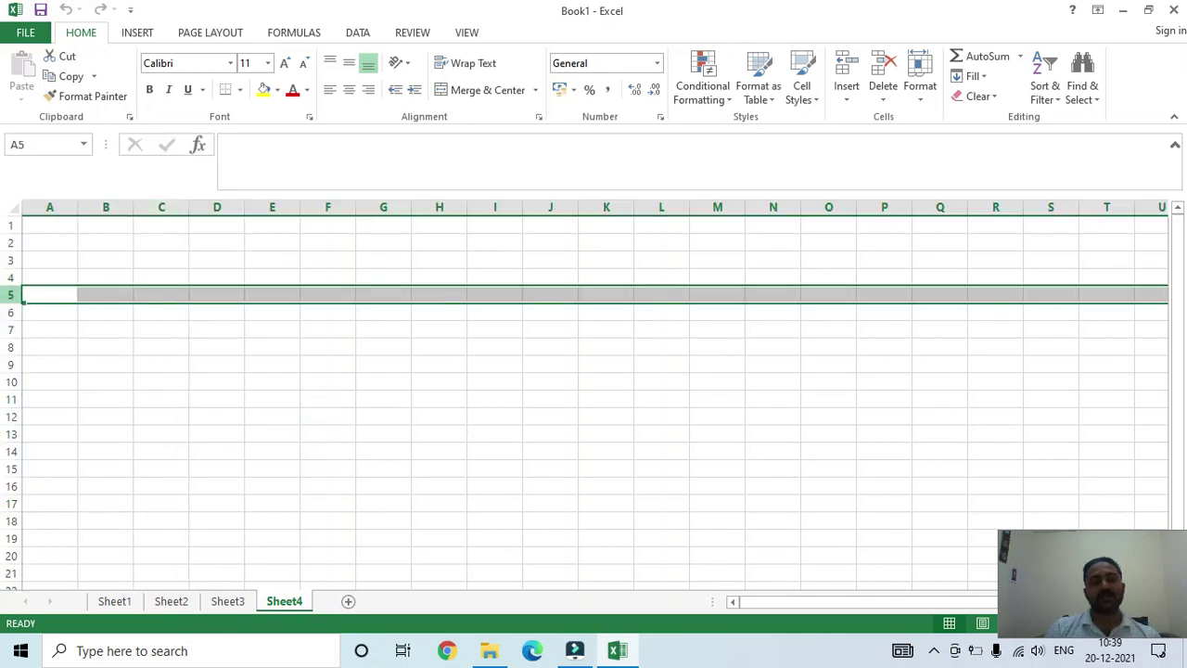
{"action": "left_click", "coordinate": [169, 211], "text": "ctrl"}
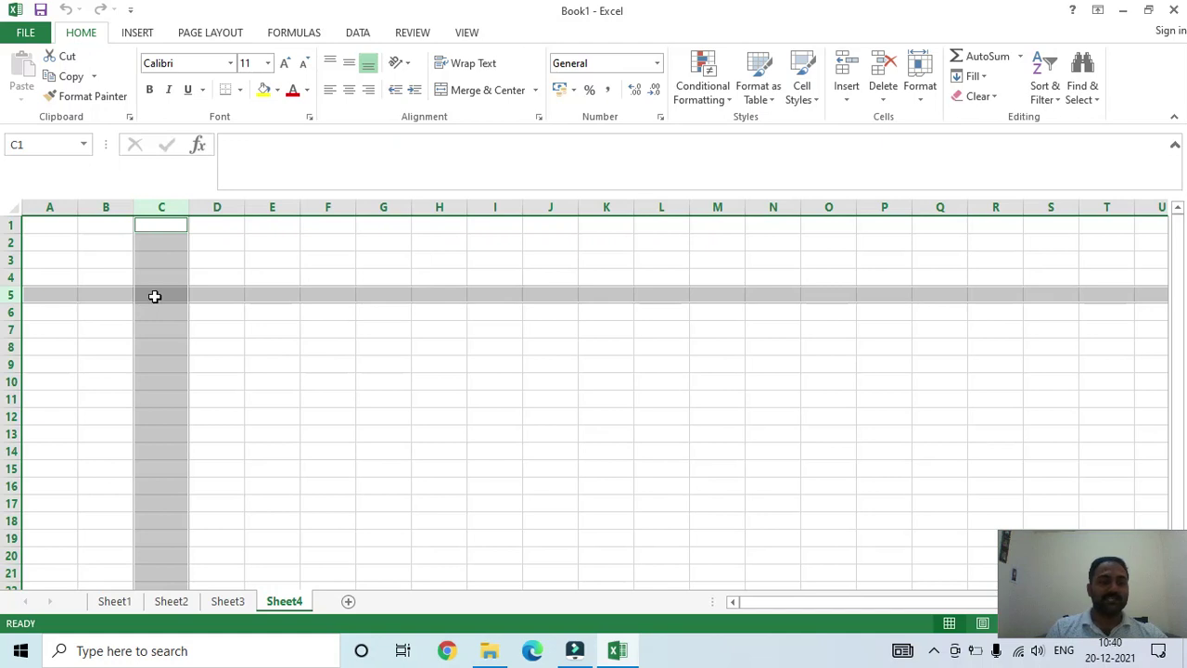
{"action": "left_click", "coordinate": [155, 296]}
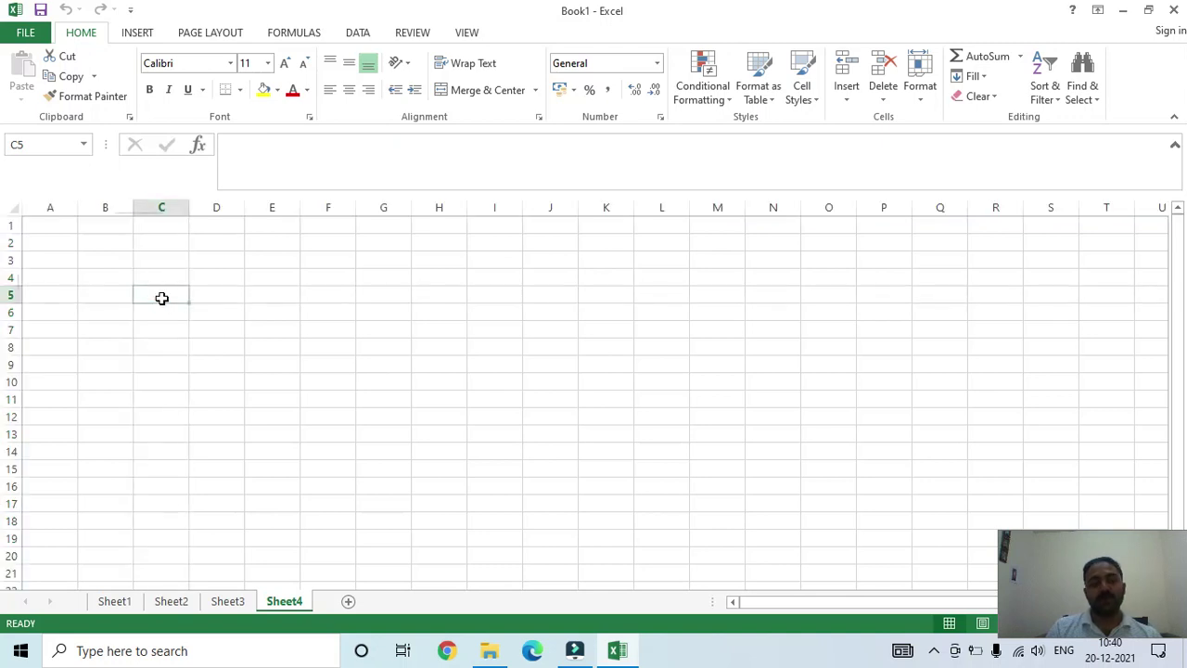
{"action": "key", "text": "shift+Right"}
{"action": "key", "text": "shift+Right"}
{"action": "key", "text": "shift+Right"}
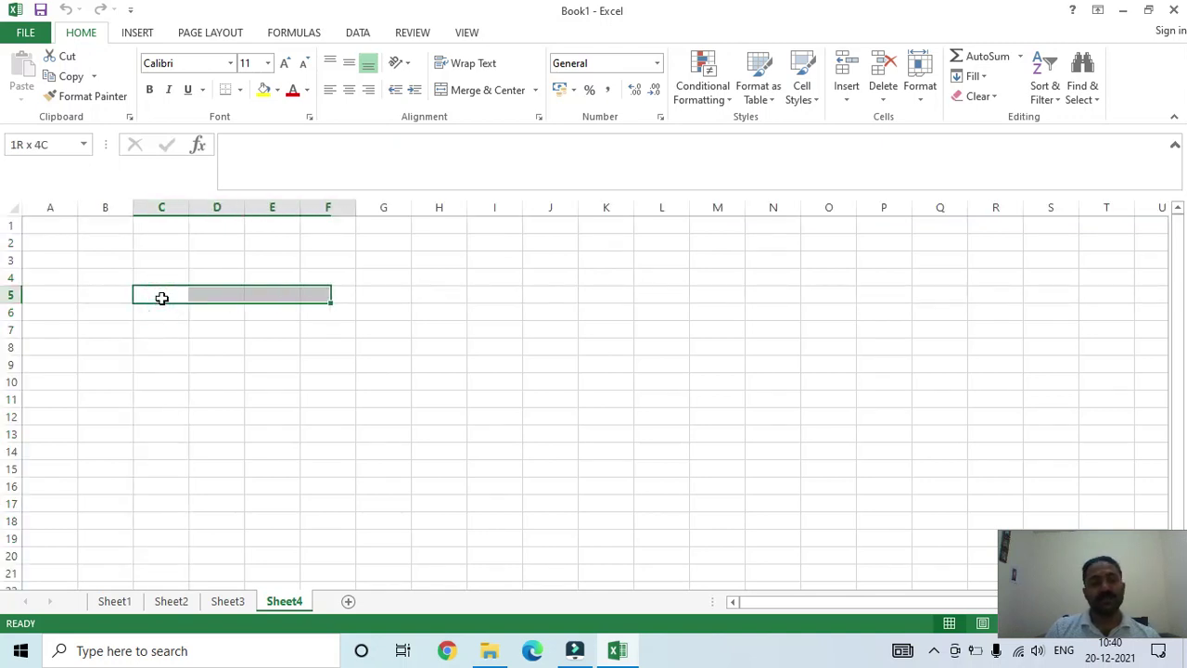
{"action": "key", "text": "shift+Down"}
{"action": "key", "text": "shift+Down"}
{"action": "key", "text": "shift+Down"}
{"action": "key", "text": "shift+Down"}
{"action": "key", "text": "shift+Down"}
{"action": "key", "text": "shift+Down"}
{"action": "key", "text": "shift+Down"}
{"action": "key", "text": "shift+Down"}
{"action": "key", "text": "shift+Down"}
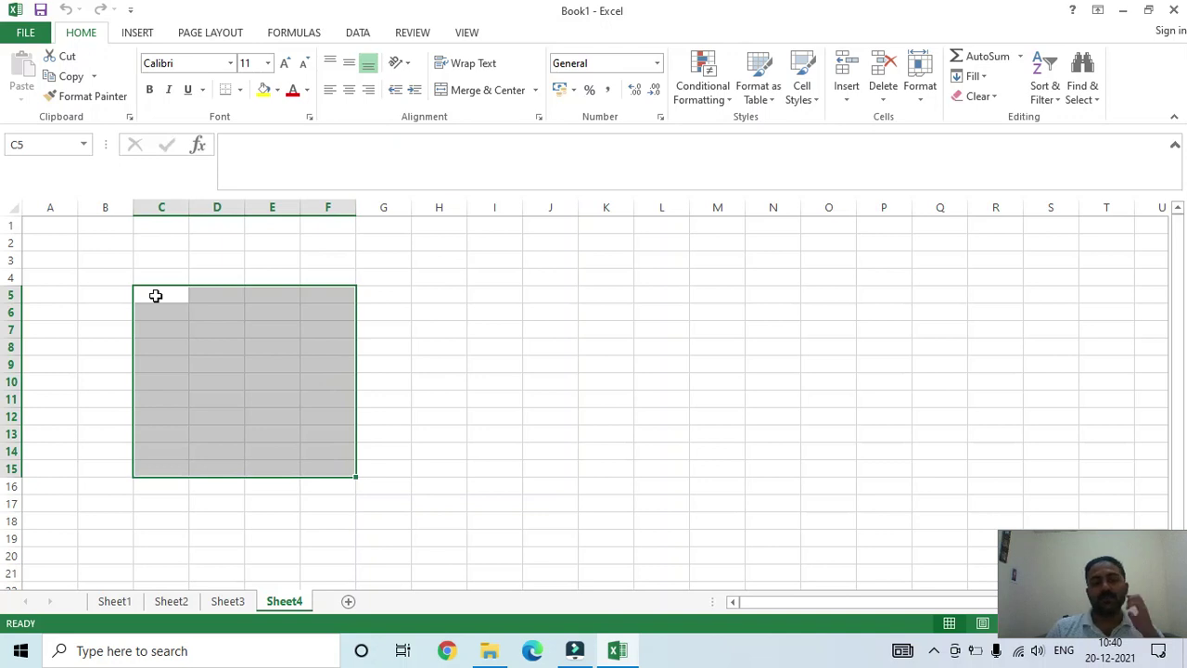
{"action": "left_click", "coordinate": [44, 227]}
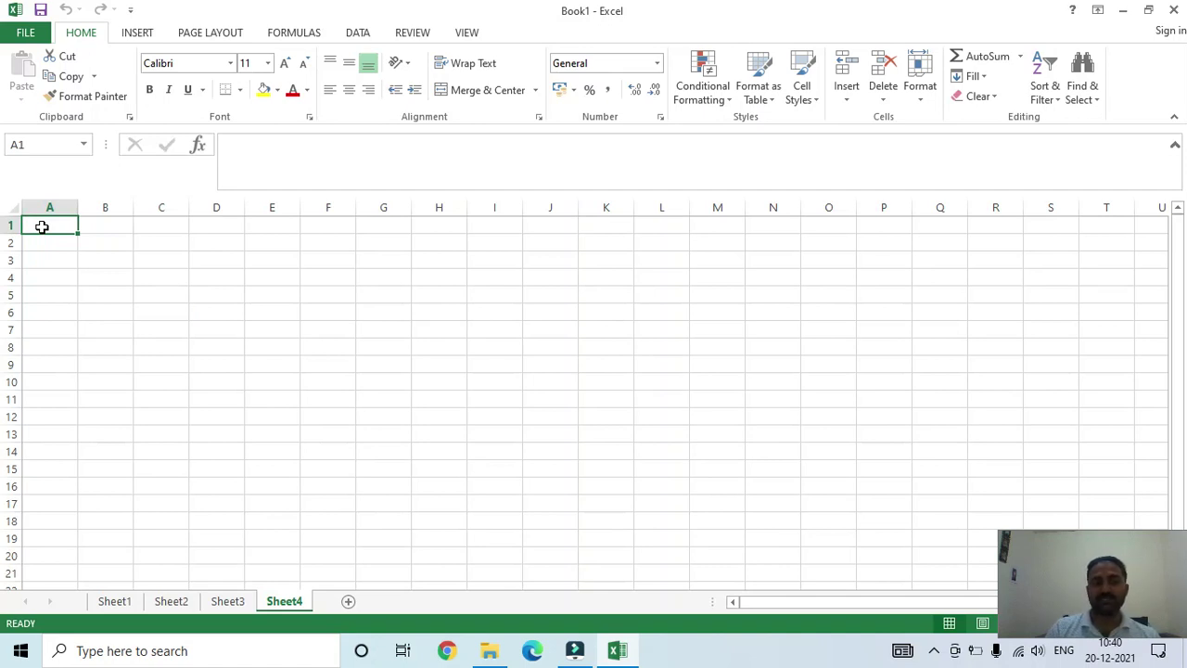
{"action": "key", "text": "ctrl+Right"}
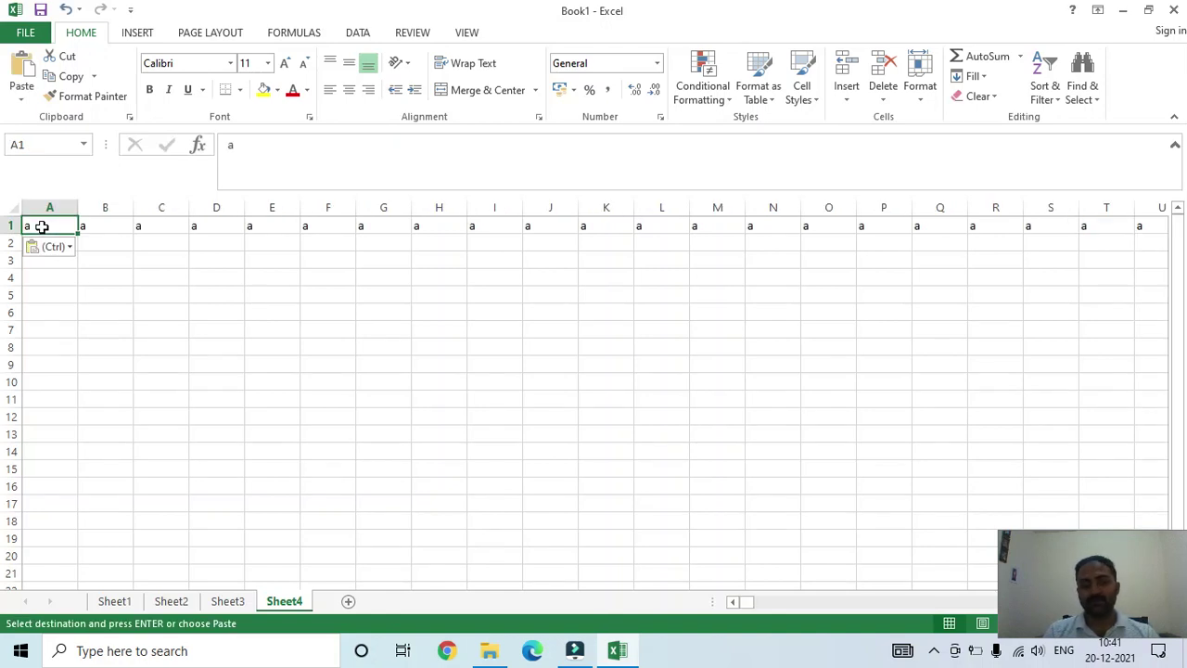
{"action": "key", "text": "shift+space"}
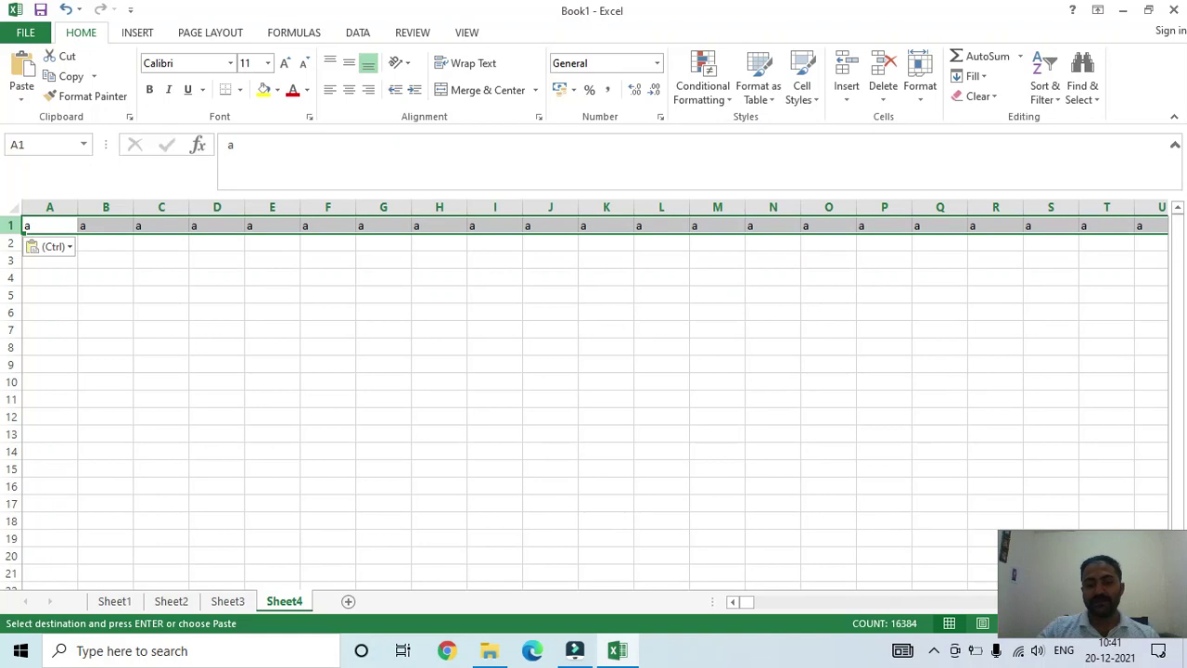
{"action": "key", "text": "Delete"}
{"action": "left_click", "coordinate": [49, 226]}
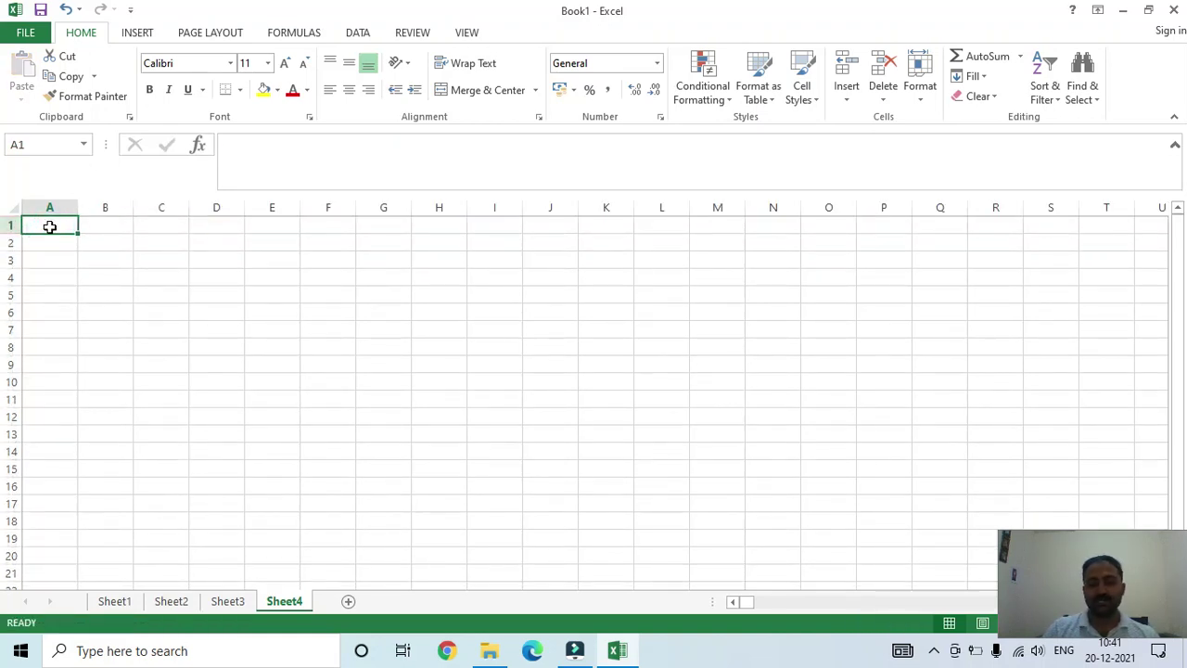
- Jump to the last row and back, then browse the Insert, Page Layout, Formulas, Data and Review ribbons
{"action": "key", "text": "ctrl+Down"}
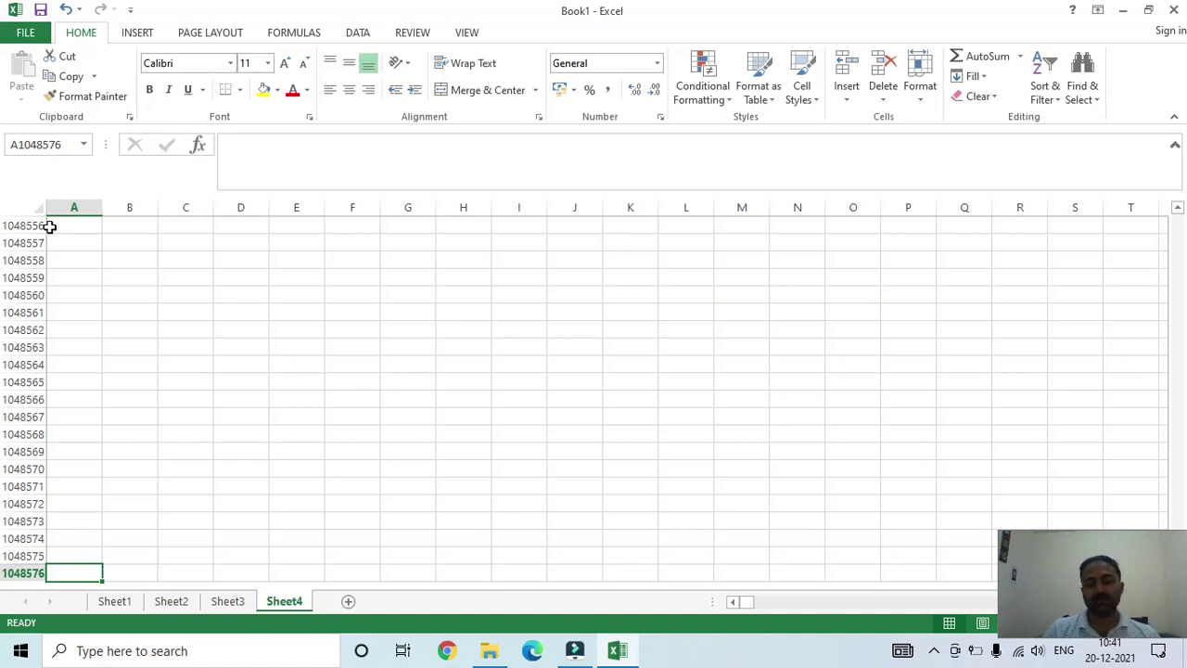
{"action": "key", "text": "ctrl+Up"}
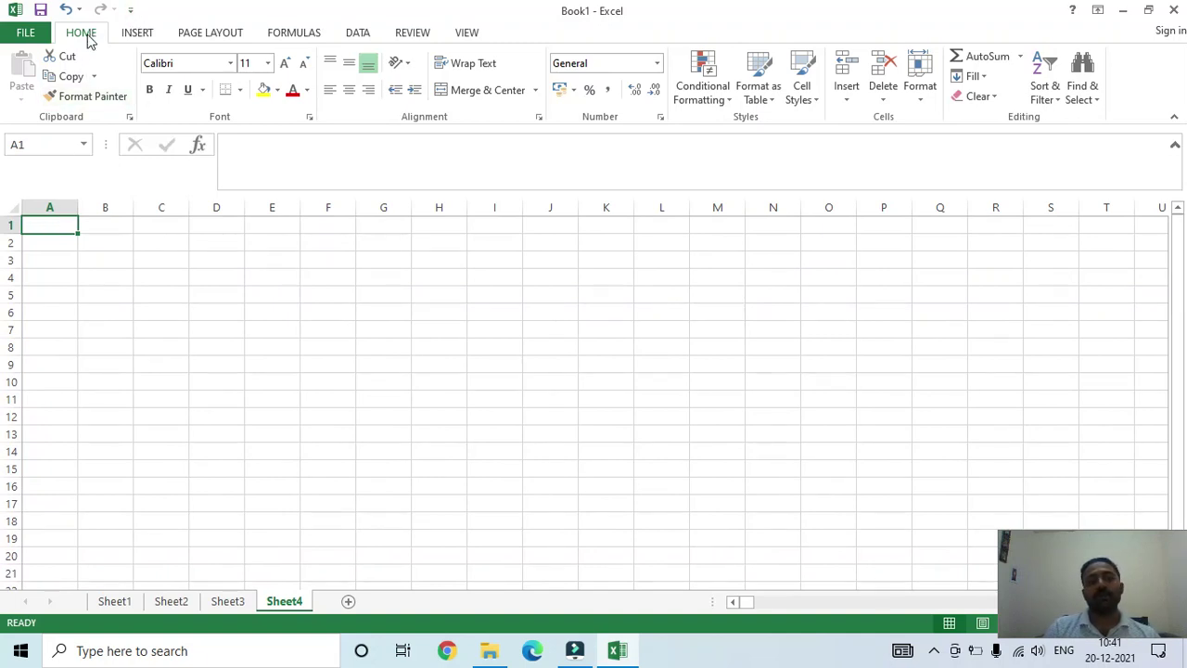
{"action": "left_click", "coordinate": [140, 34]}
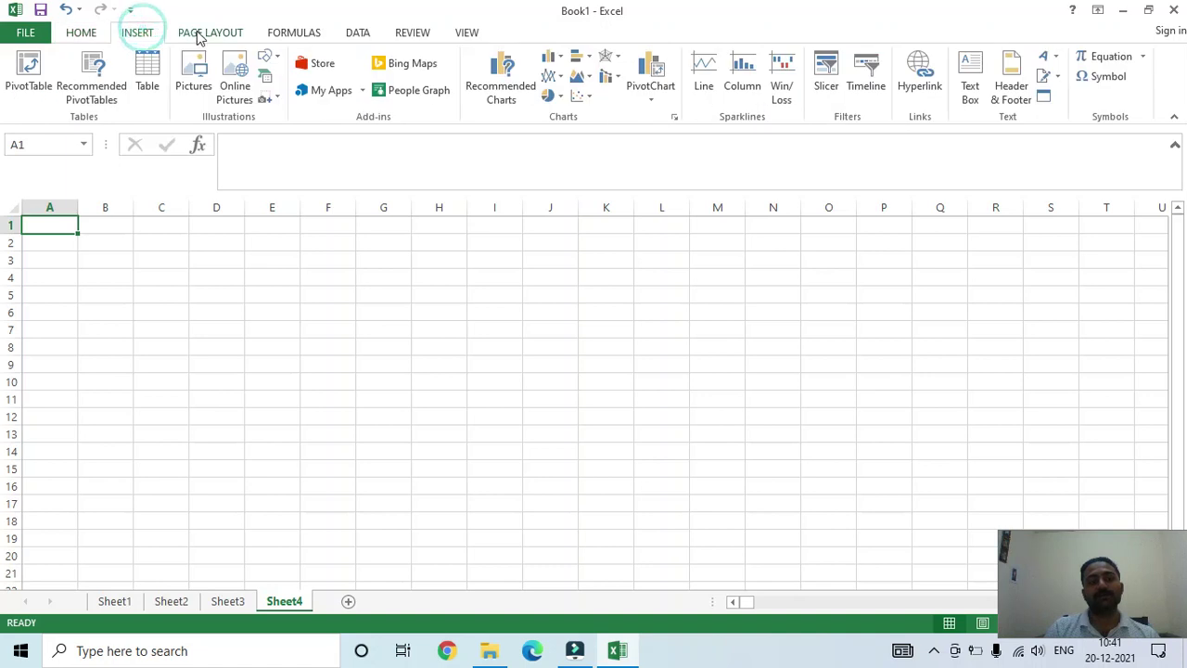
{"action": "left_click", "coordinate": [199, 35]}
{"action": "left_click", "coordinate": [283, 37]}
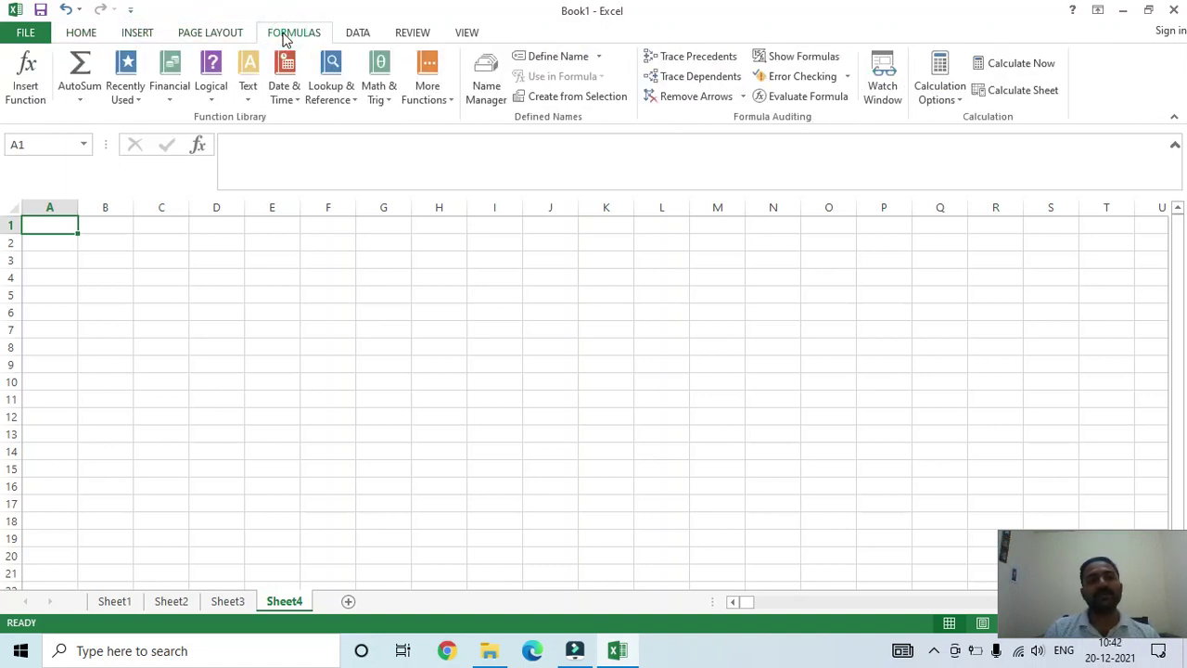
{"action": "left_click", "coordinate": [358, 34]}
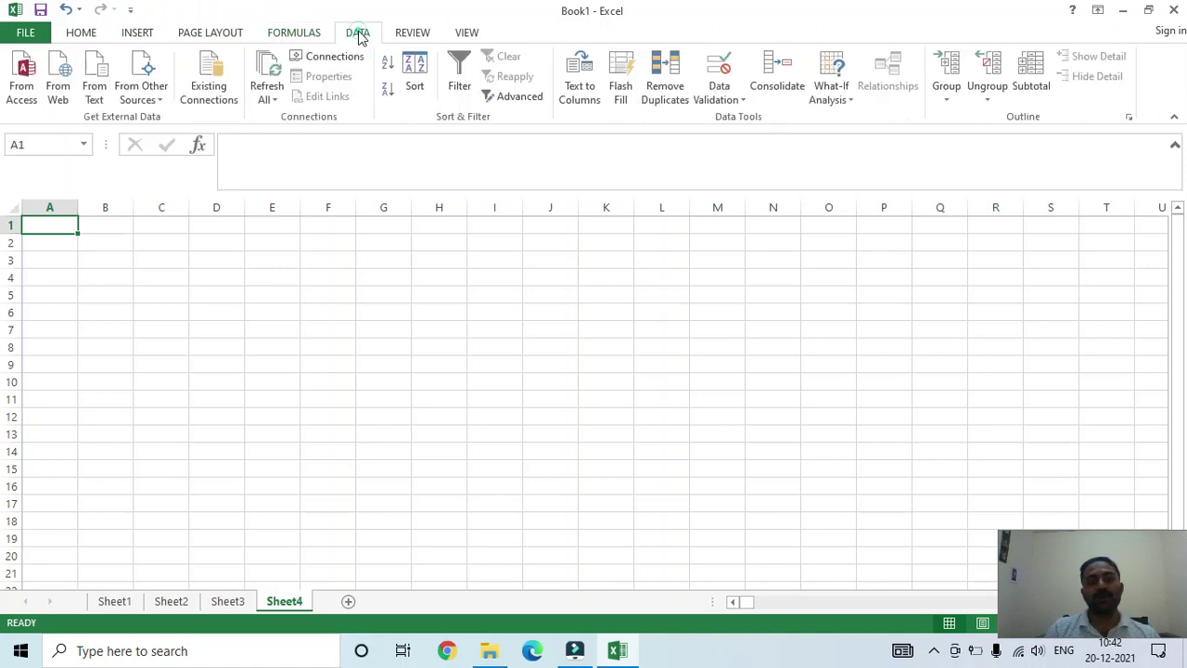
{"action": "left_click", "coordinate": [408, 35]}
{"action": "left_click", "coordinate": [240, 34]}
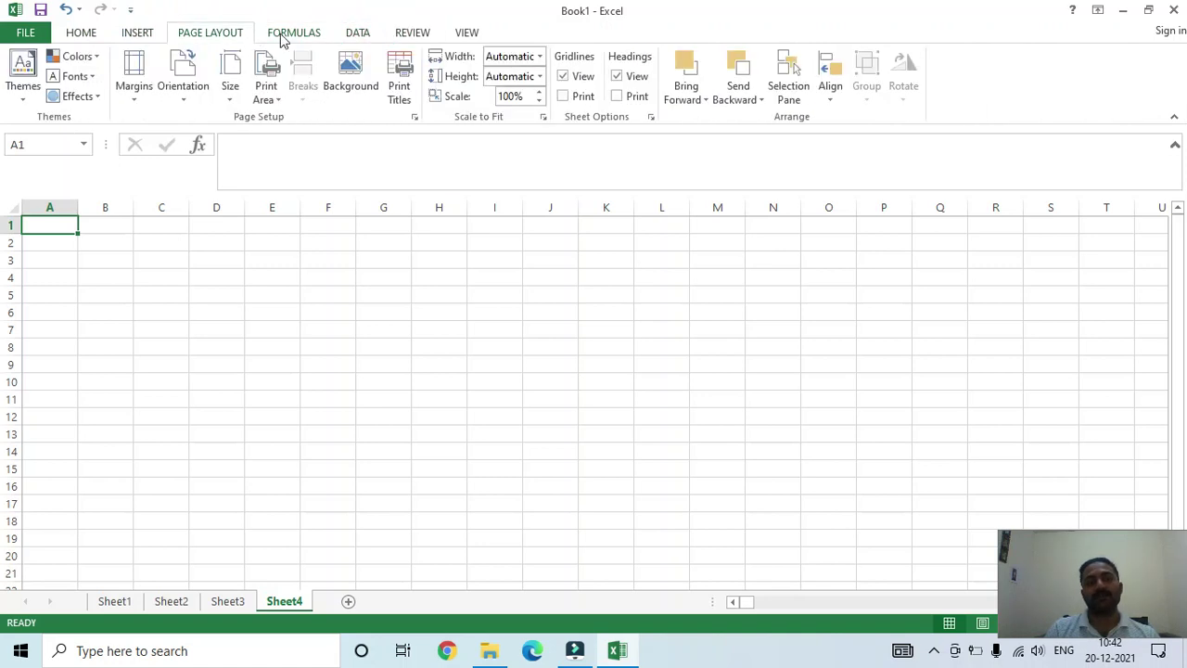
{"action": "left_click", "coordinate": [282, 37]}
{"action": "left_click", "coordinate": [358, 37]}
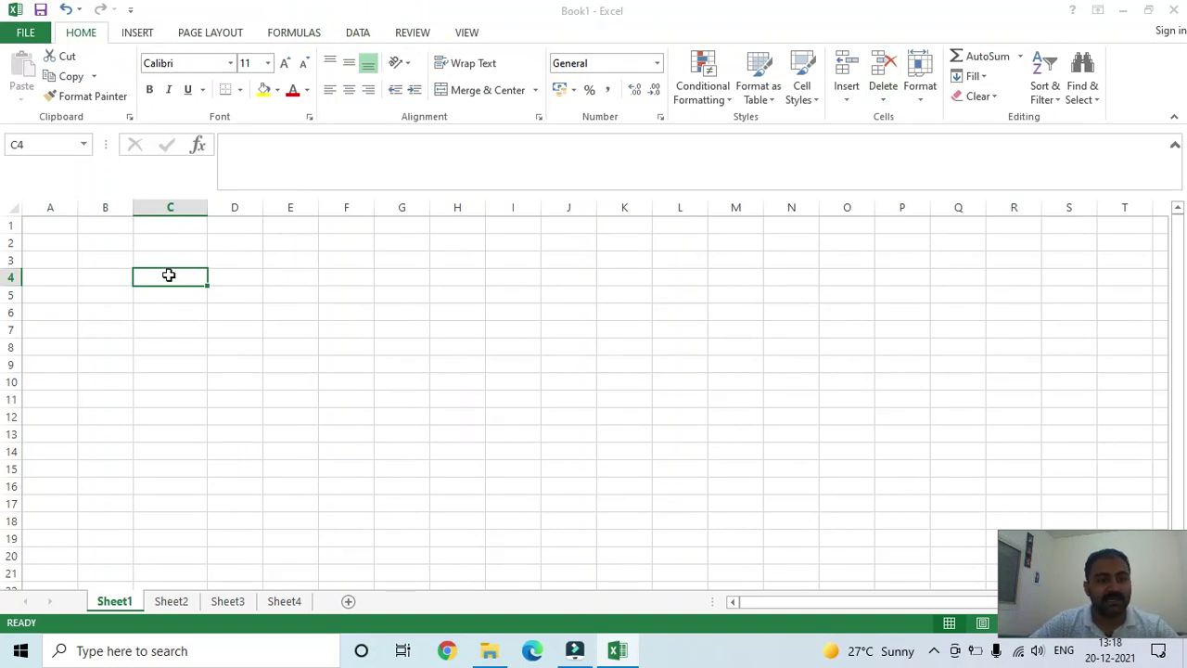
- Enter ABLE in C4 and ABILITY in C5, then switch to Sheet2
{"action": "left_click", "coordinate": [169, 278]}
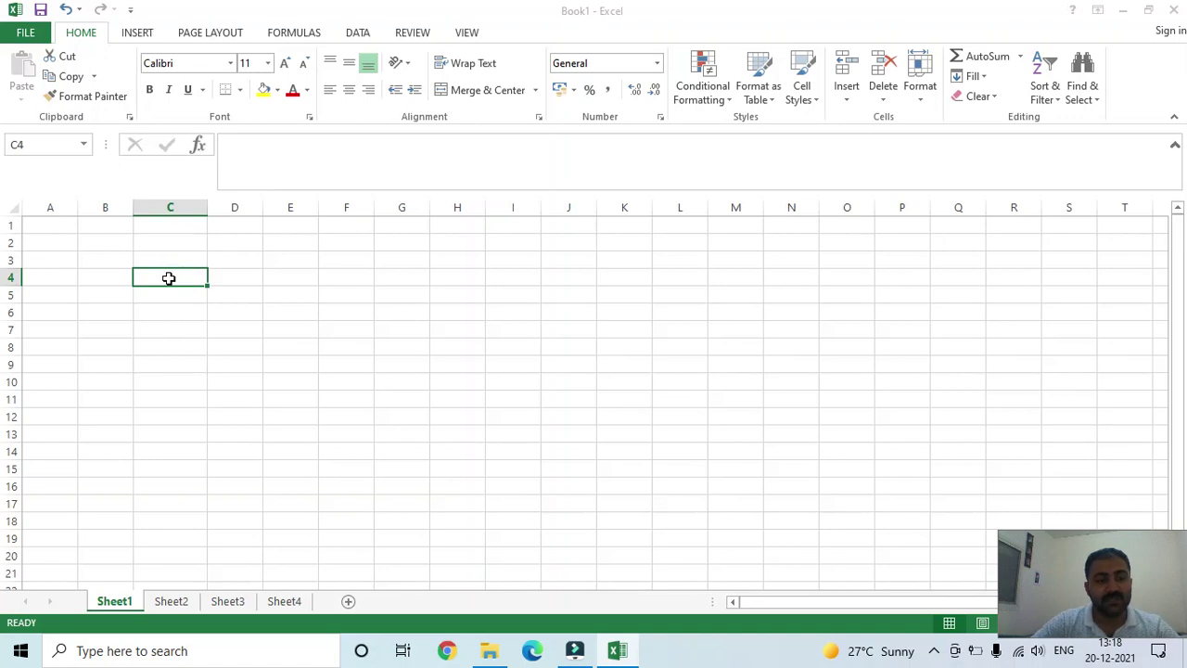
{"action": "type", "text": "AB"}
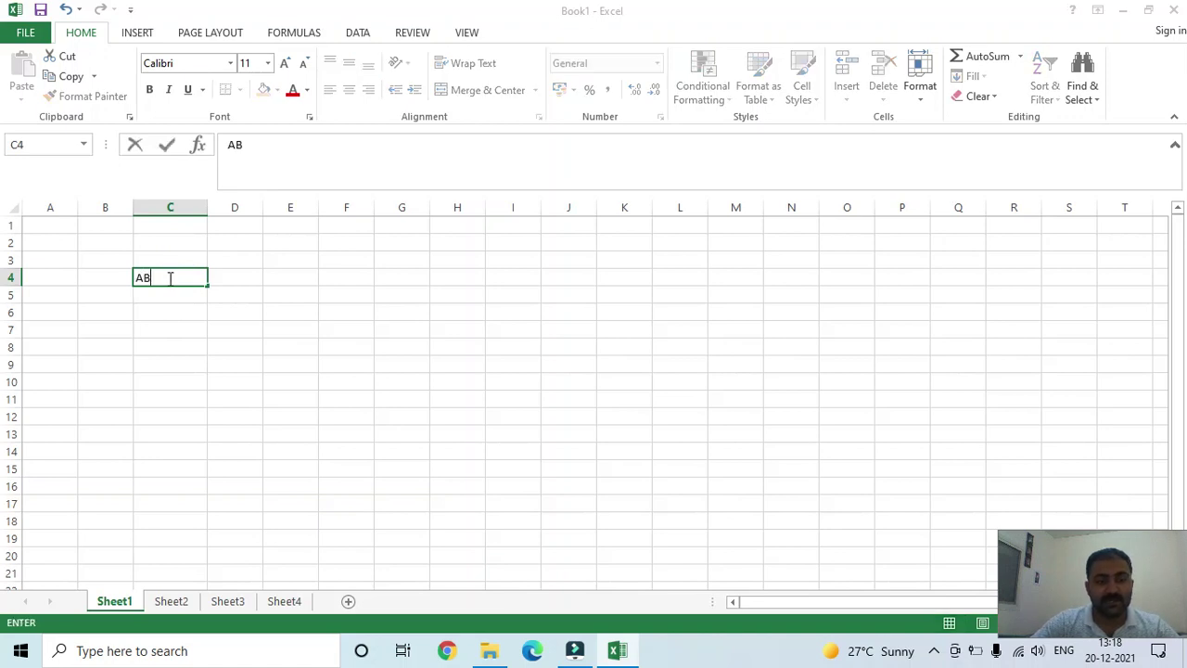
{"action": "type", "text": "LE"}
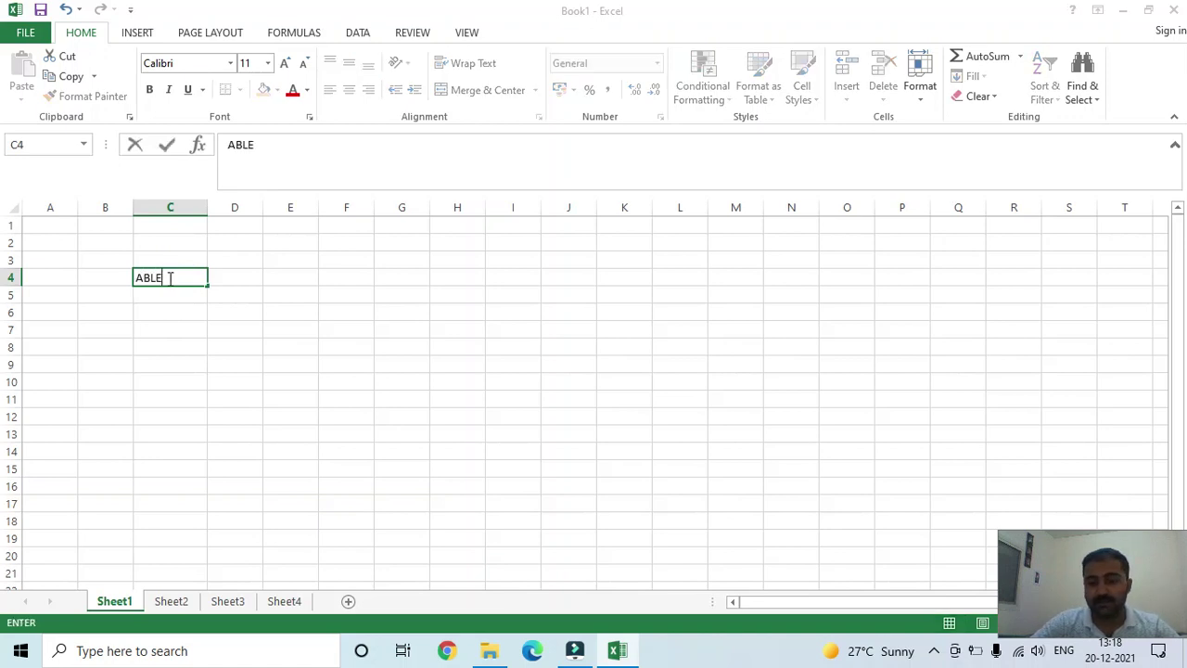
{"action": "key", "text": "Return"}
{"action": "type", "text": "ABILITY"}
{"action": "key", "text": "Return"}
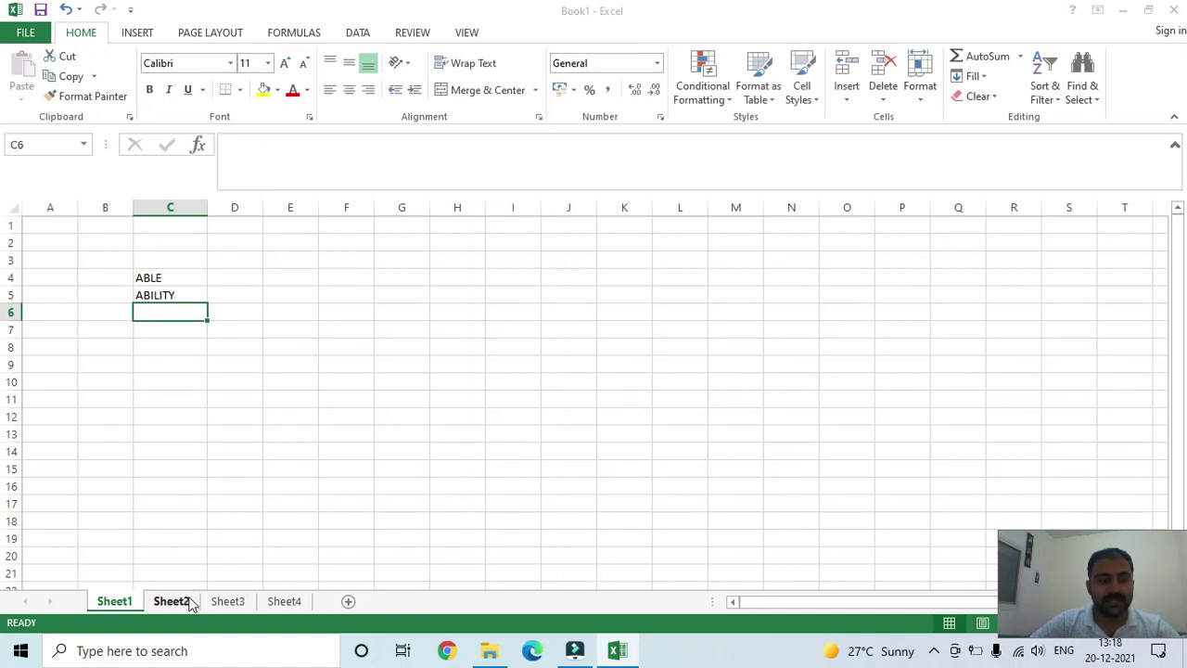
{"action": "left_click", "coordinate": [173, 601]}
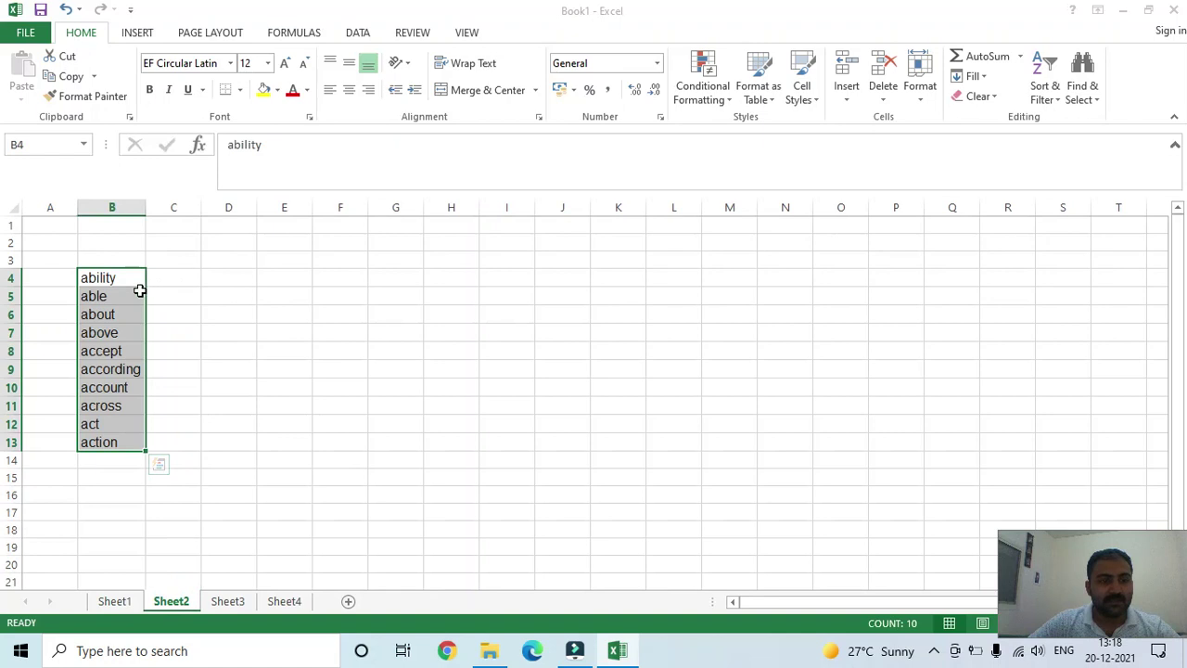
{"action": "left_click", "coordinate": [197, 335]}
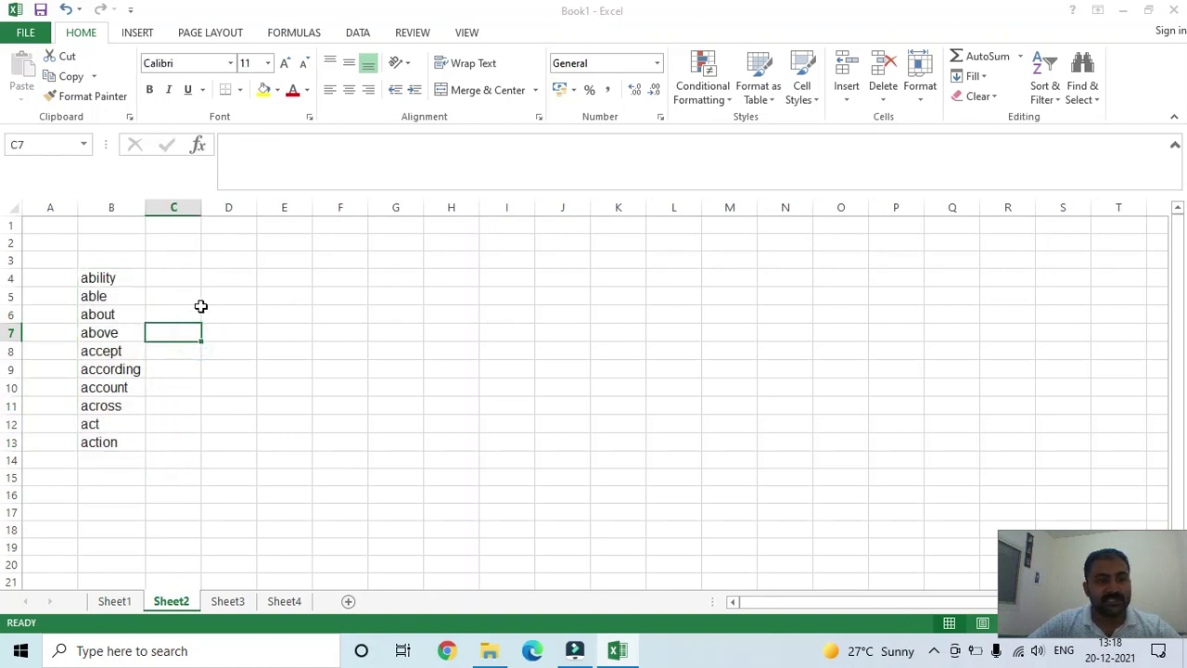
- Cut the ten-word list B4:B13 and paste it starting at G4
{"action": "left_click", "coordinate": [107, 275]}
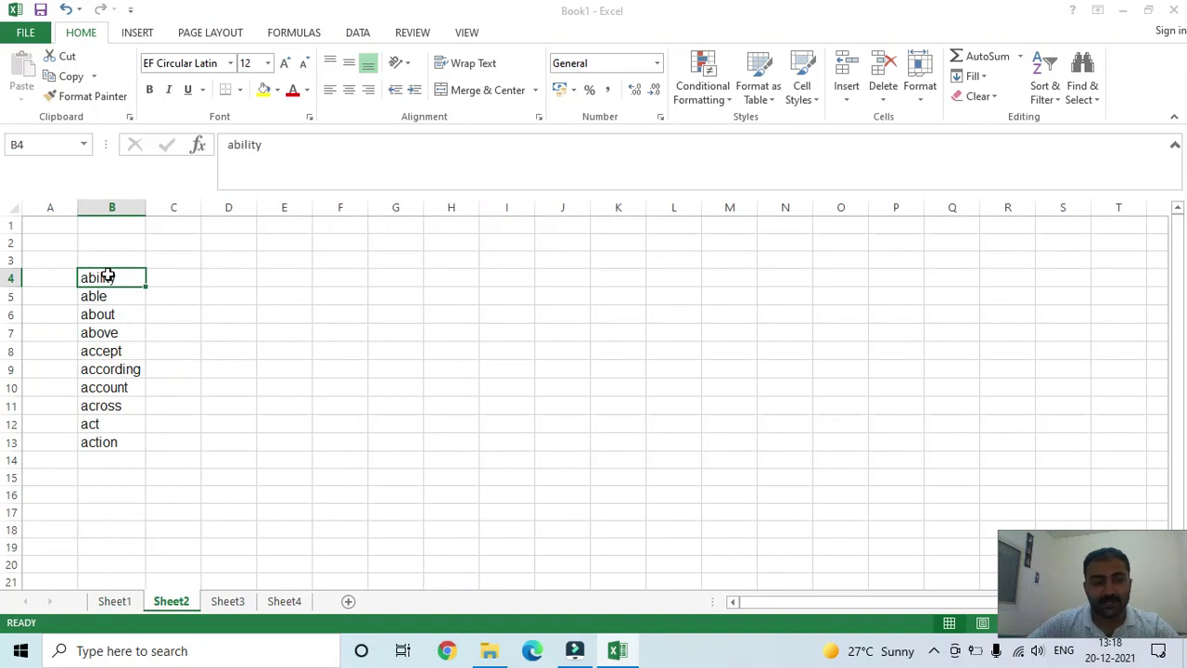
{"action": "key", "text": "ctrl+shift+Down"}
{"action": "key", "text": "ctrl+q"}
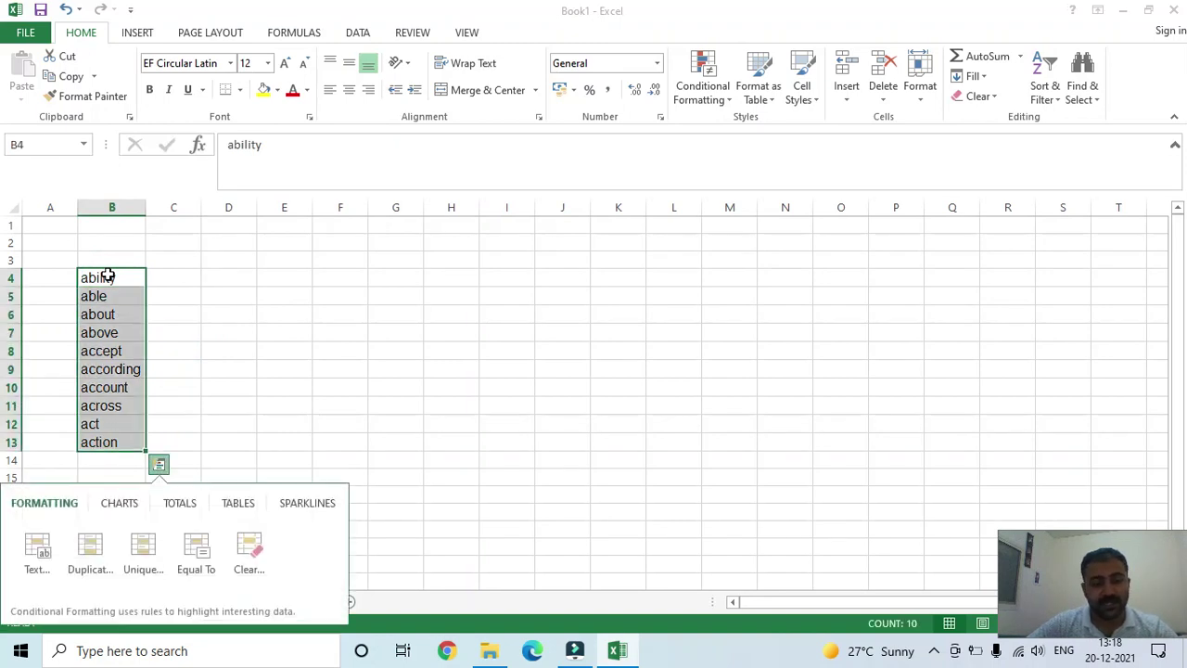
{"action": "key", "text": "Escape"}
{"action": "key", "text": "Right"}
{"action": "key", "text": "Right"}
{"action": "key", "text": "Left"}
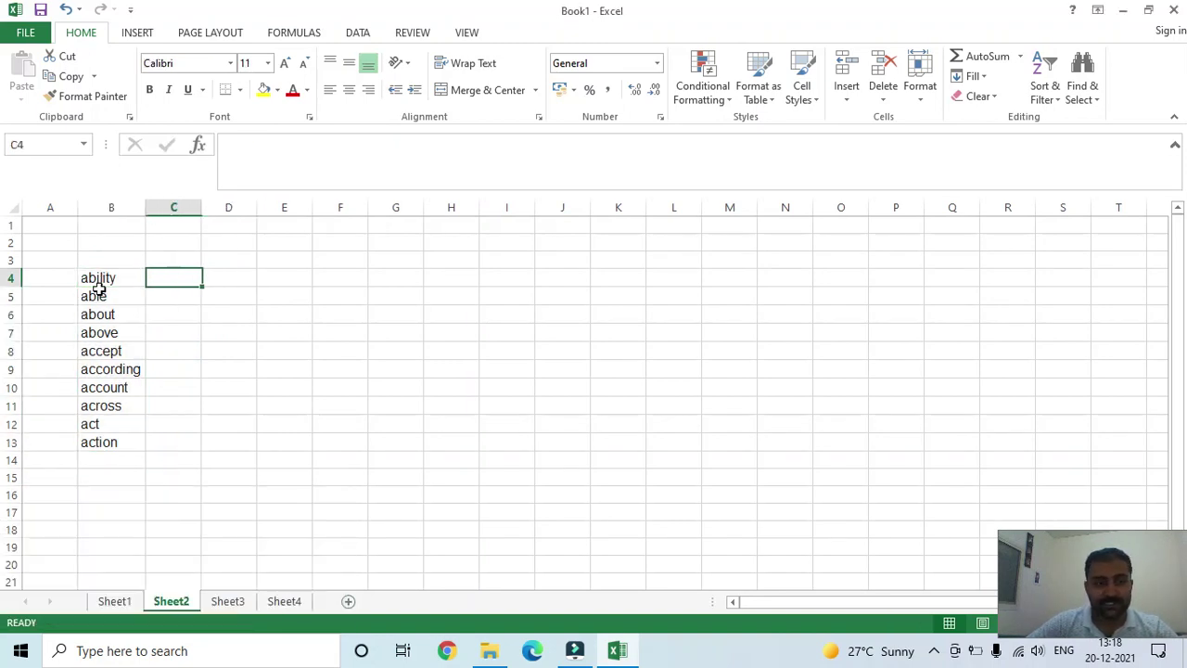
{"action": "key", "text": "Left"}
{"action": "key", "text": "ctrl+shift+Down"}
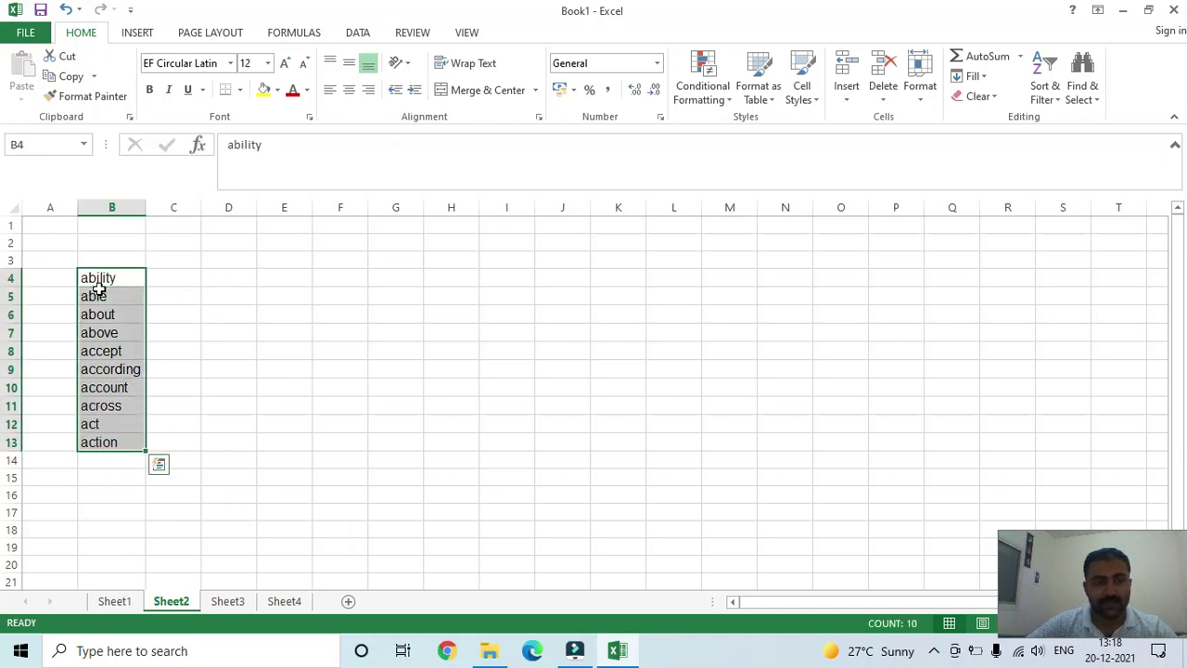
{"action": "right_click", "coordinate": [98, 290]}
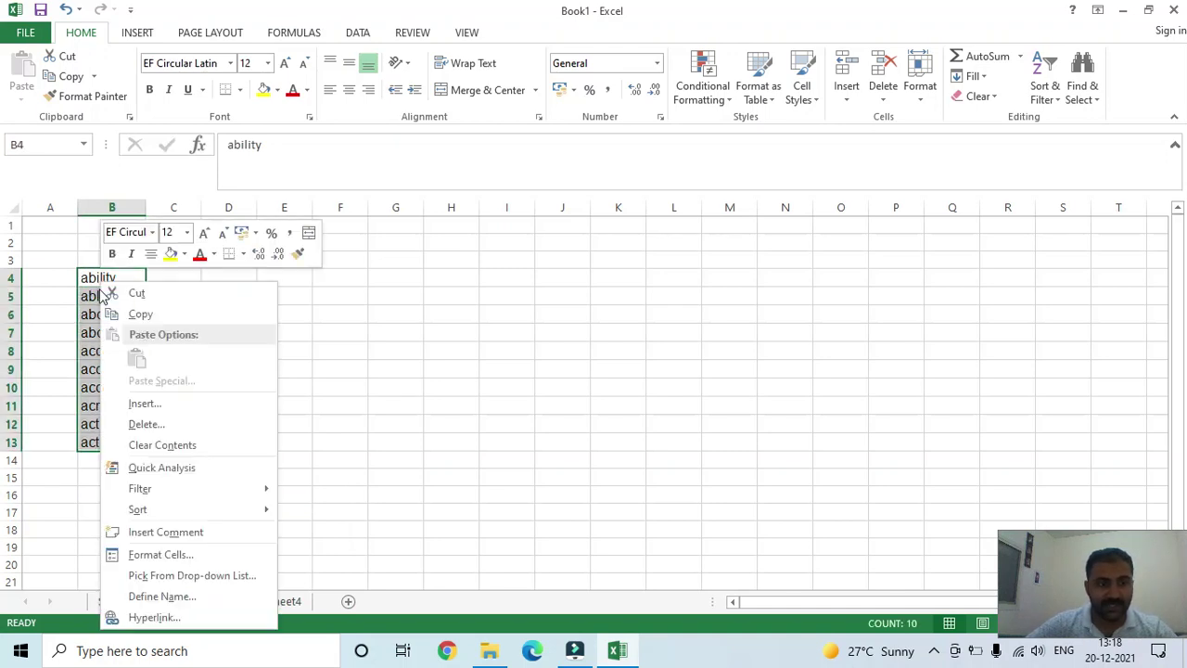
{"action": "left_click", "coordinate": [137, 294]}
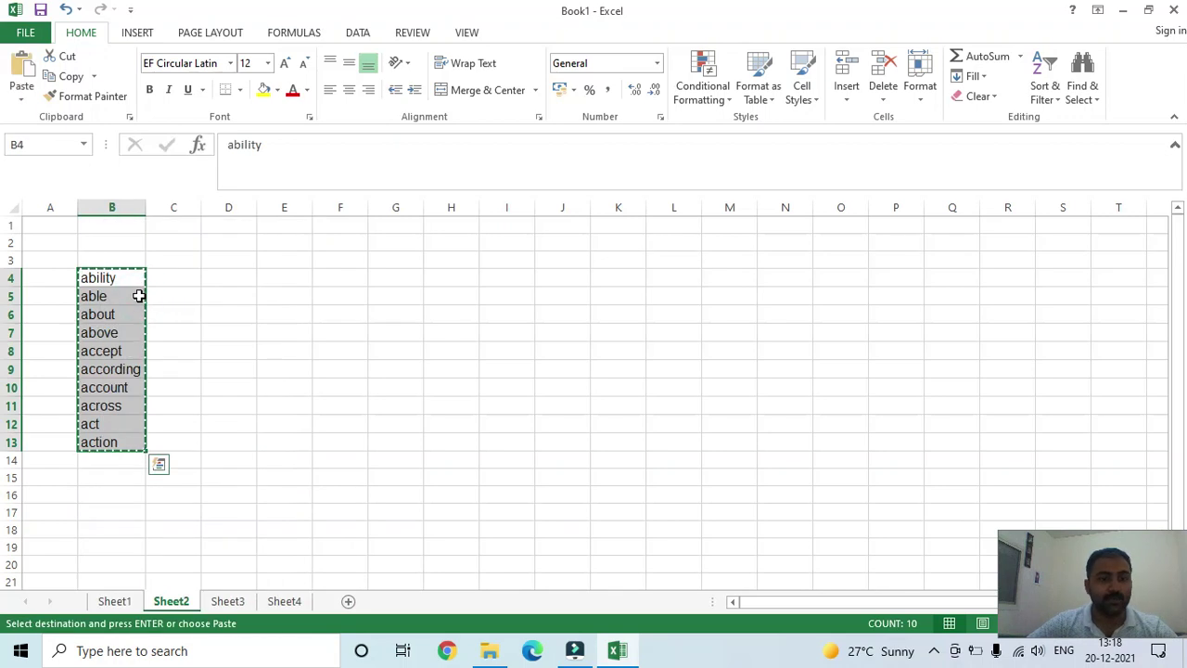
{"action": "right_click", "coordinate": [391, 279]}
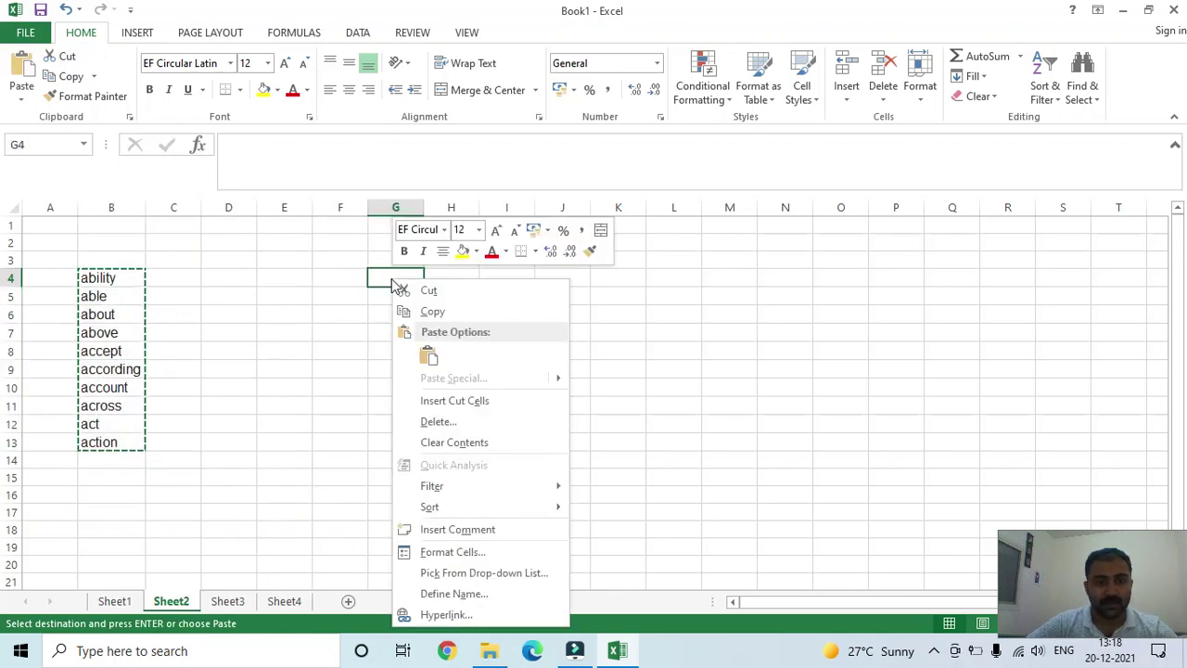
{"action": "left_click", "coordinate": [429, 358]}
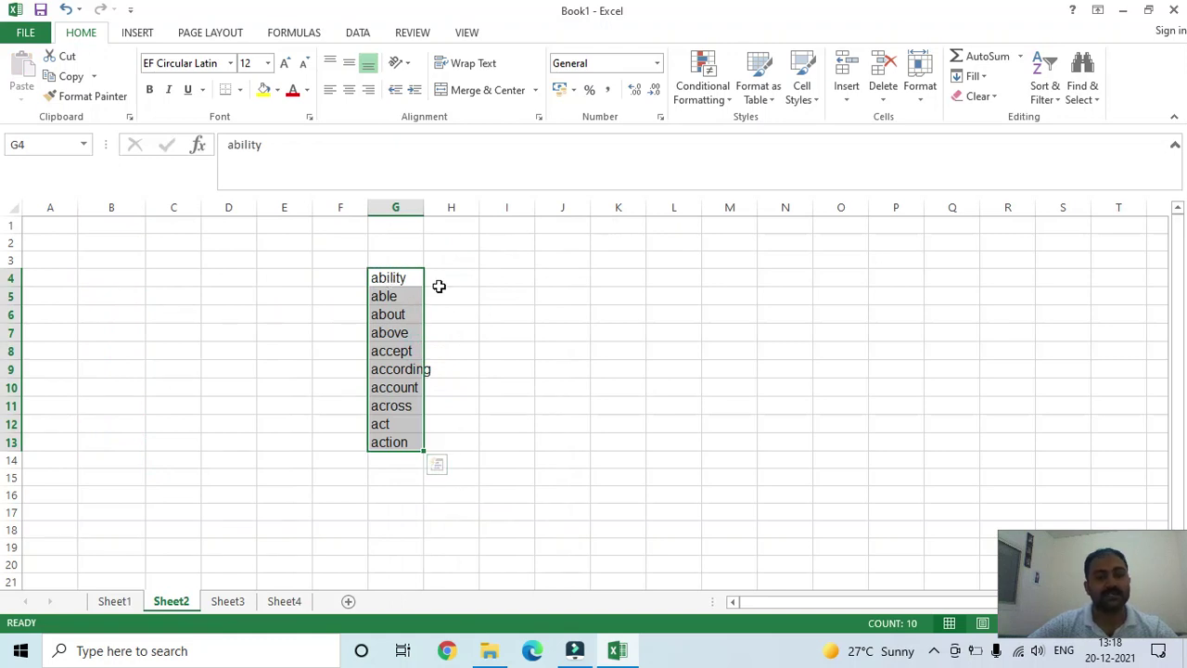
- Copy the word ability from cell G4
{"action": "left_click", "coordinate": [394, 278]}
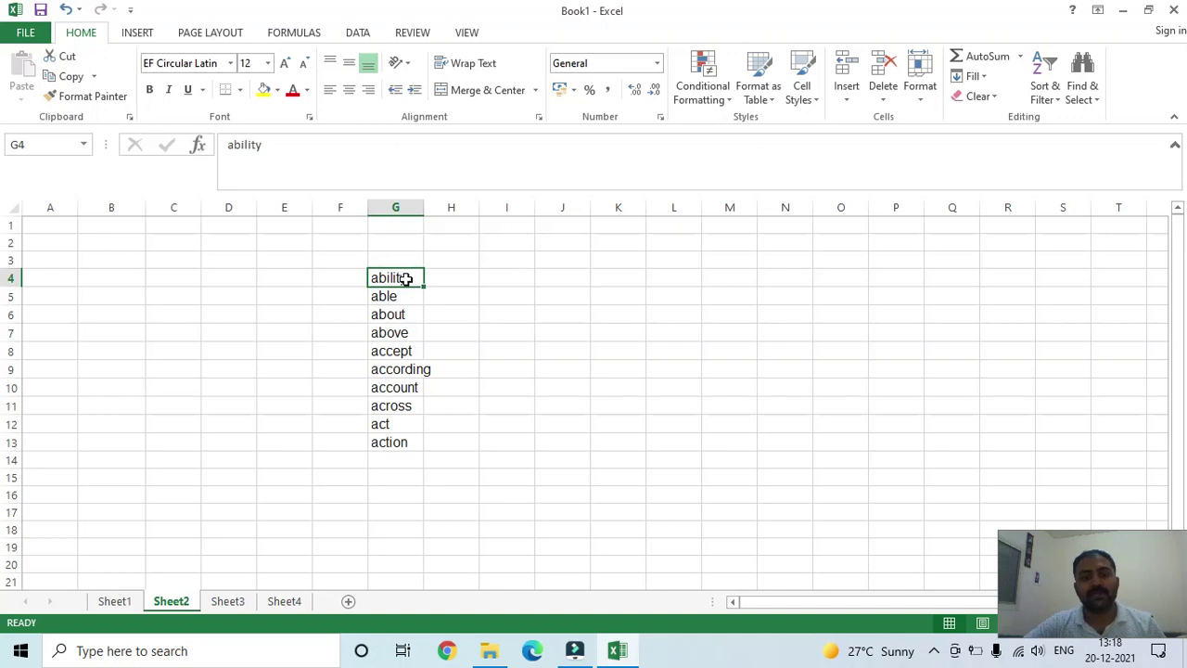
{"action": "right_click", "coordinate": [406, 279]}
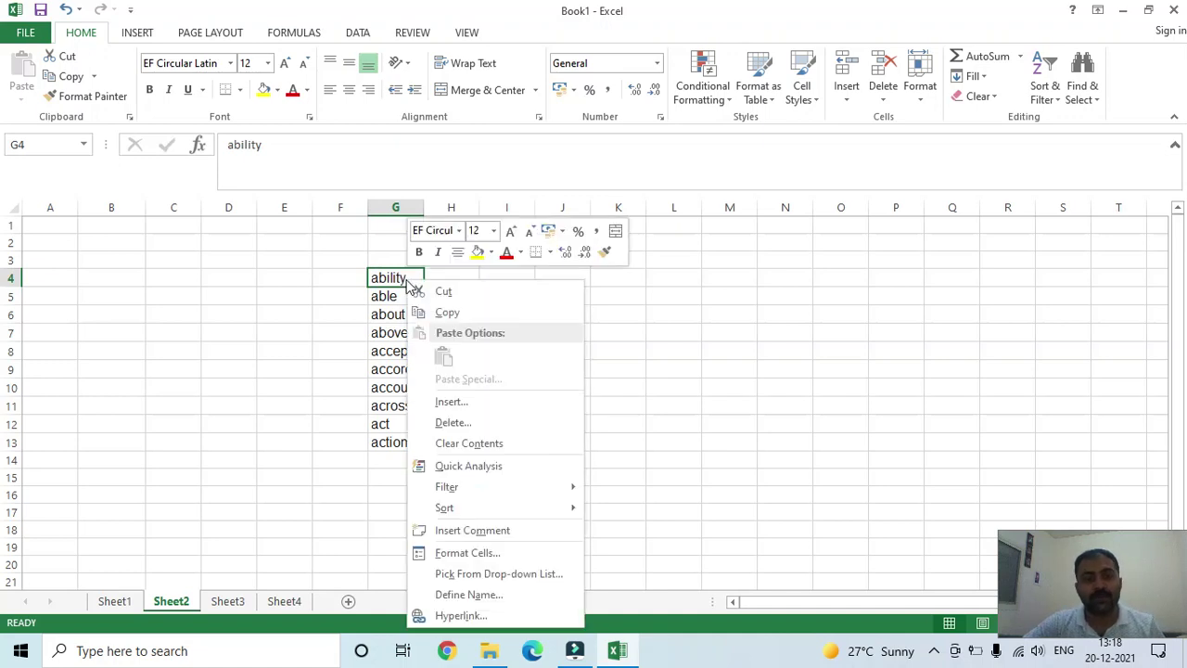
{"action": "left_click", "coordinate": [448, 313]}
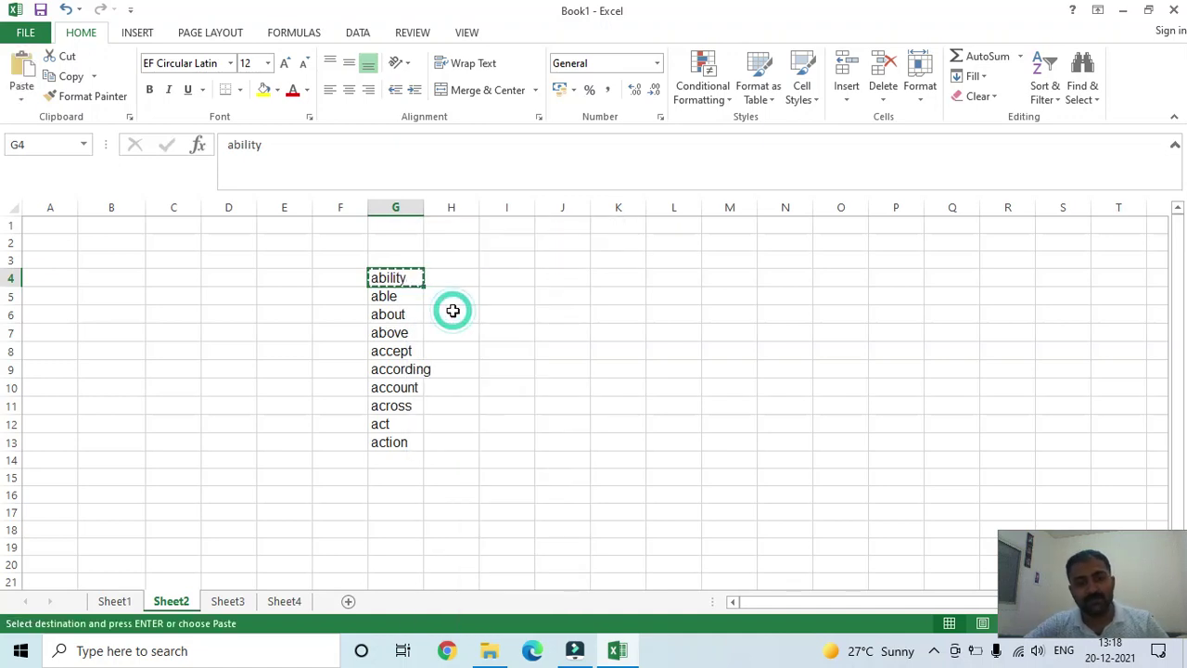
{"action": "left_click", "coordinate": [605, 276]}
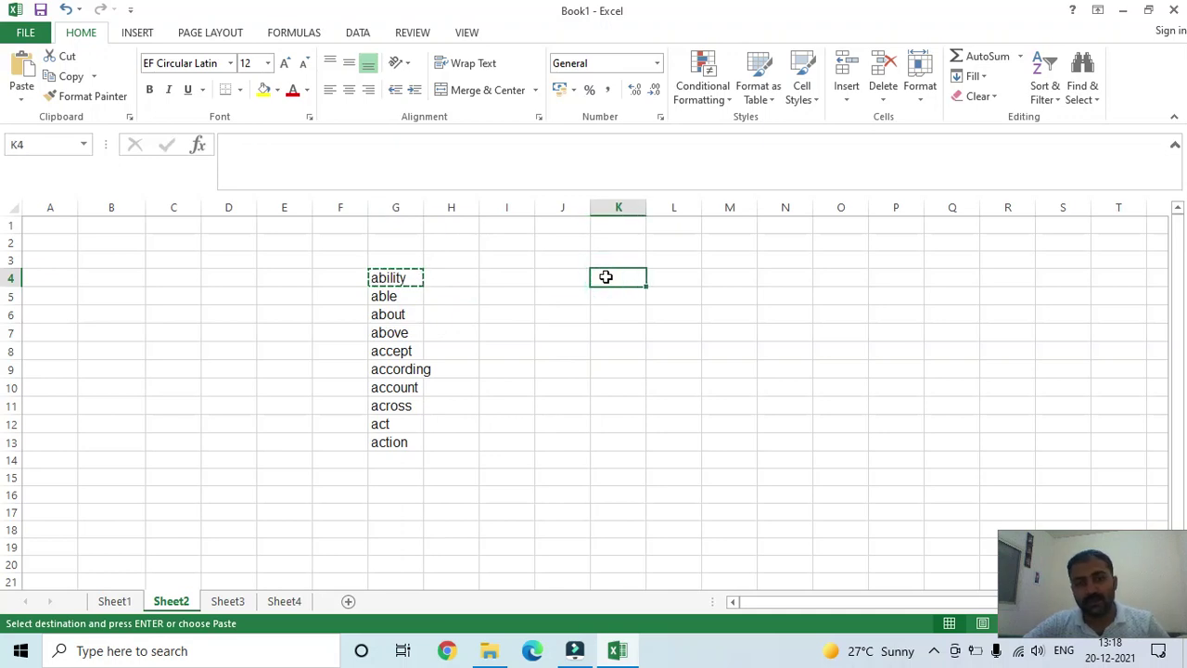
- Paste the word ability into cells K4, M4 and O4
{"action": "right_click", "coordinate": [605, 276]}
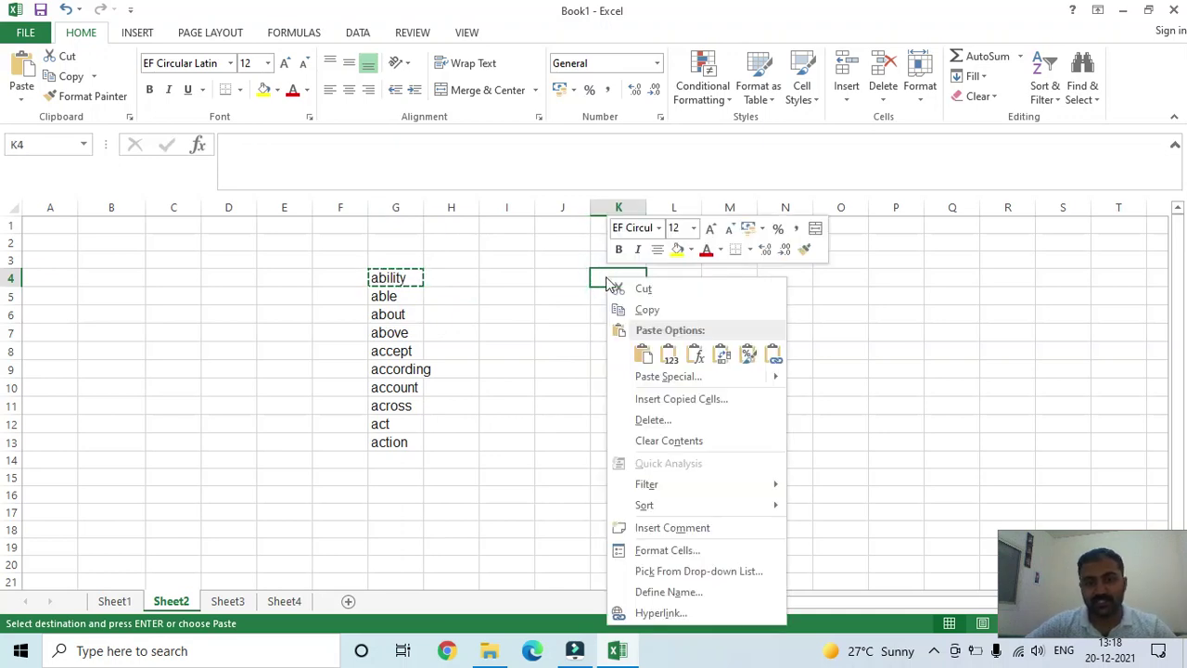
{"action": "left_click", "coordinate": [643, 358]}
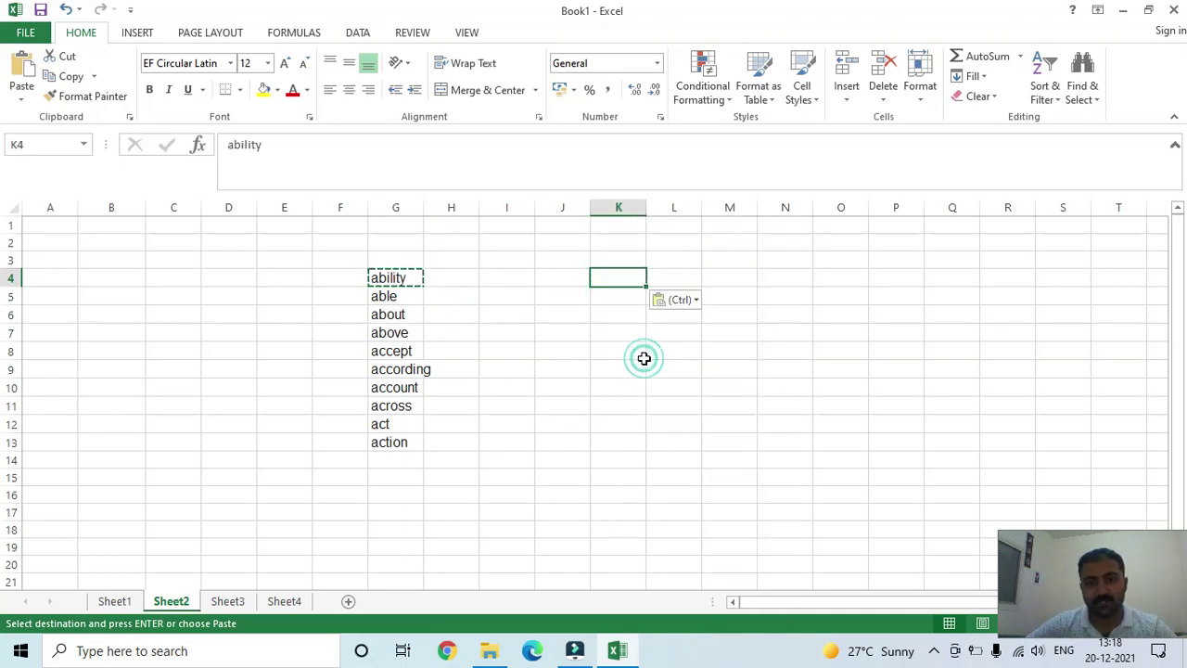
{"action": "right_click", "coordinate": [743, 278]}
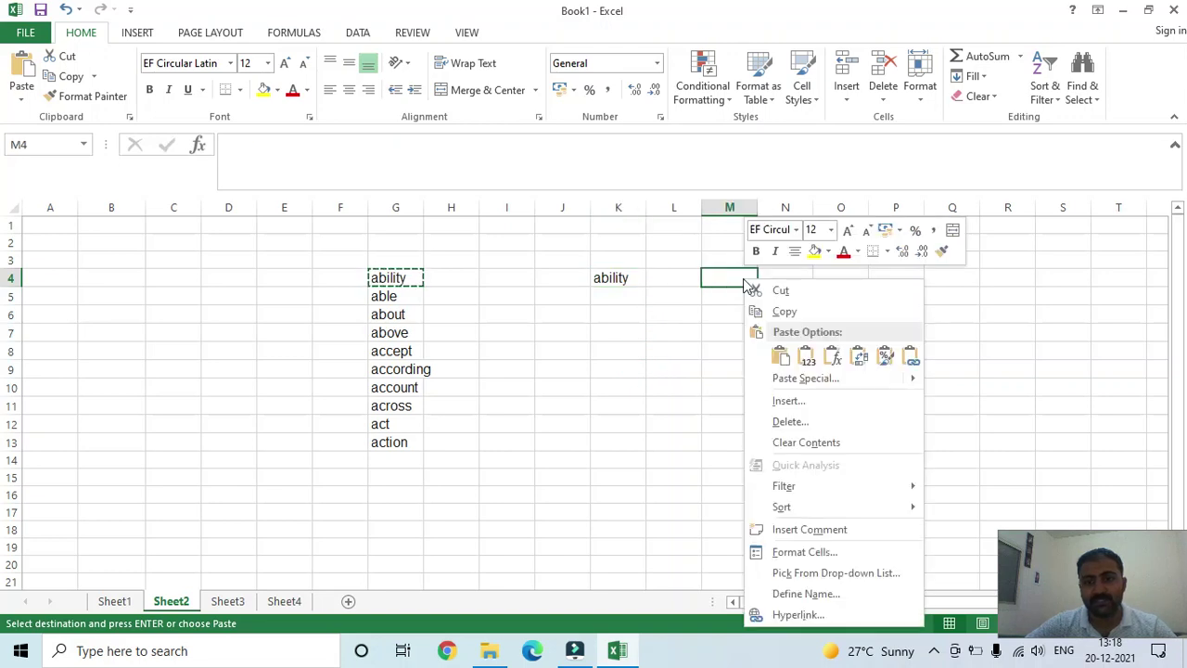
{"action": "left_click", "coordinate": [782, 351]}
{"action": "right_click", "coordinate": [835, 278]}
{"action": "left_click", "coordinate": [877, 353]}
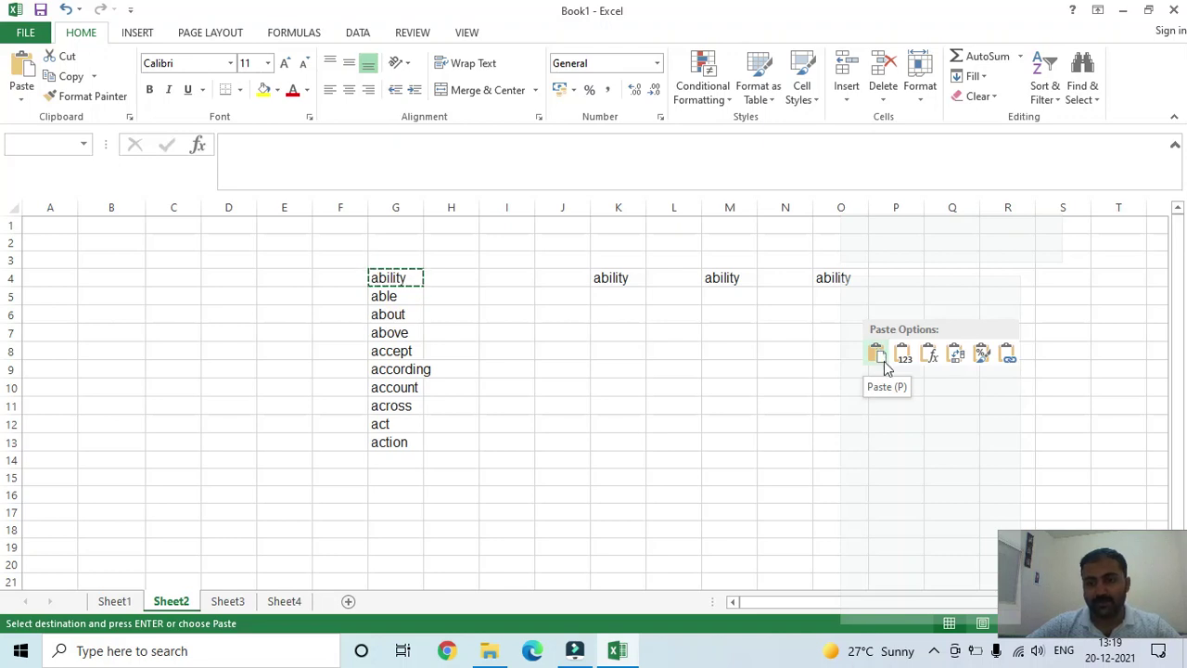
{"action": "left_click", "coordinate": [879, 354]}
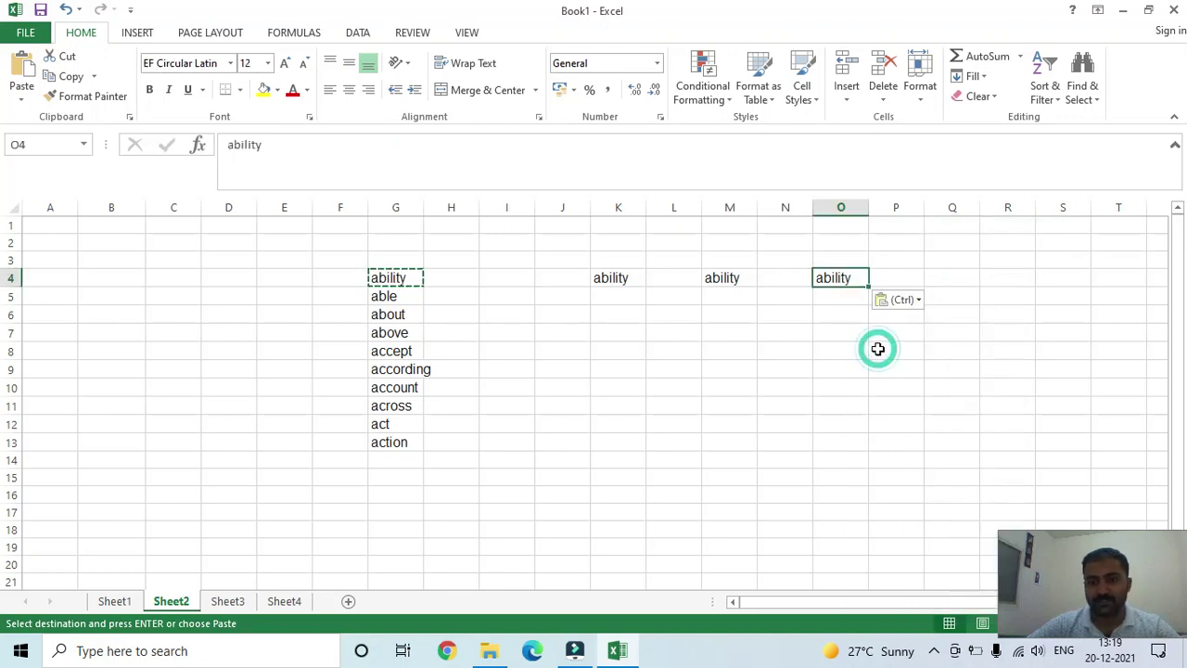
{"action": "left_click", "coordinate": [836, 367]}
- On Sheet3, inspect the SUM formula in F15 and copy its total 397
{"action": "left_click", "coordinate": [226, 602]}
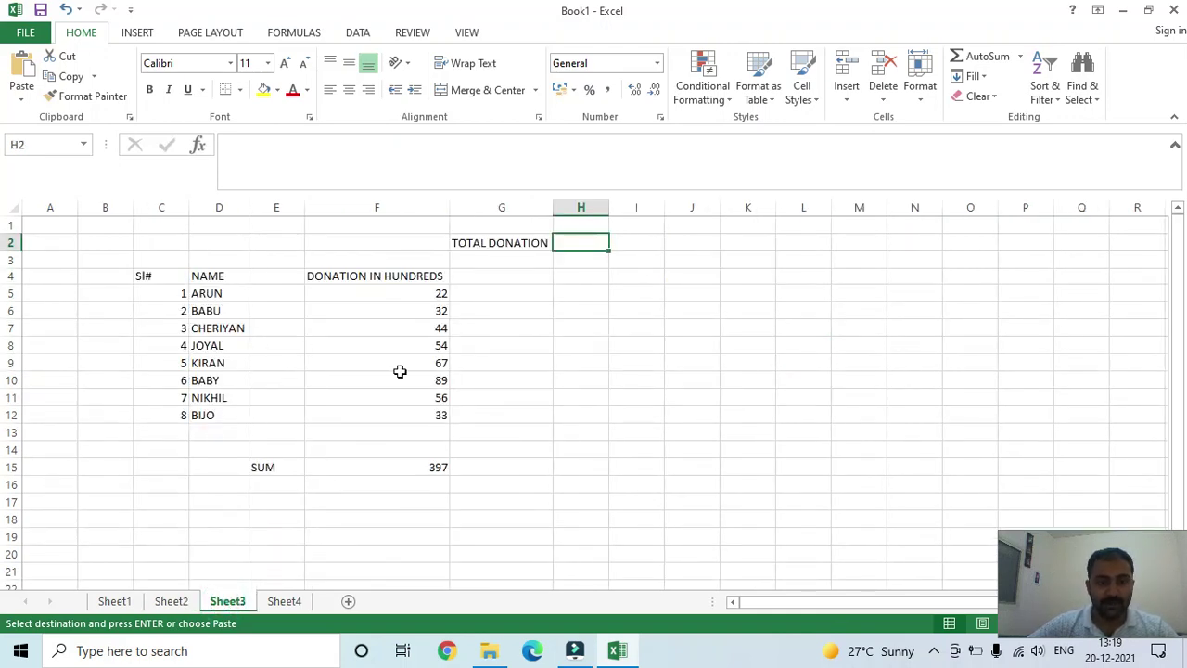
{"action": "double_click", "coordinate": [410, 466]}
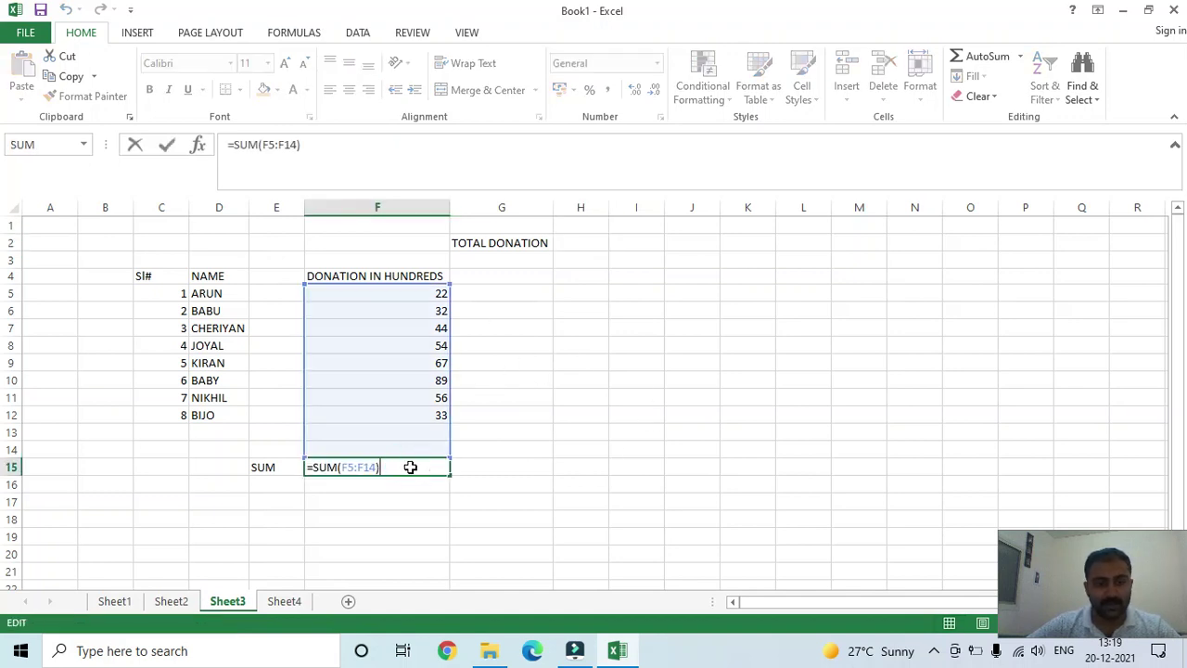
{"action": "key", "text": "Escape"}
{"action": "left_click", "coordinate": [417, 516], "text": "shift"}
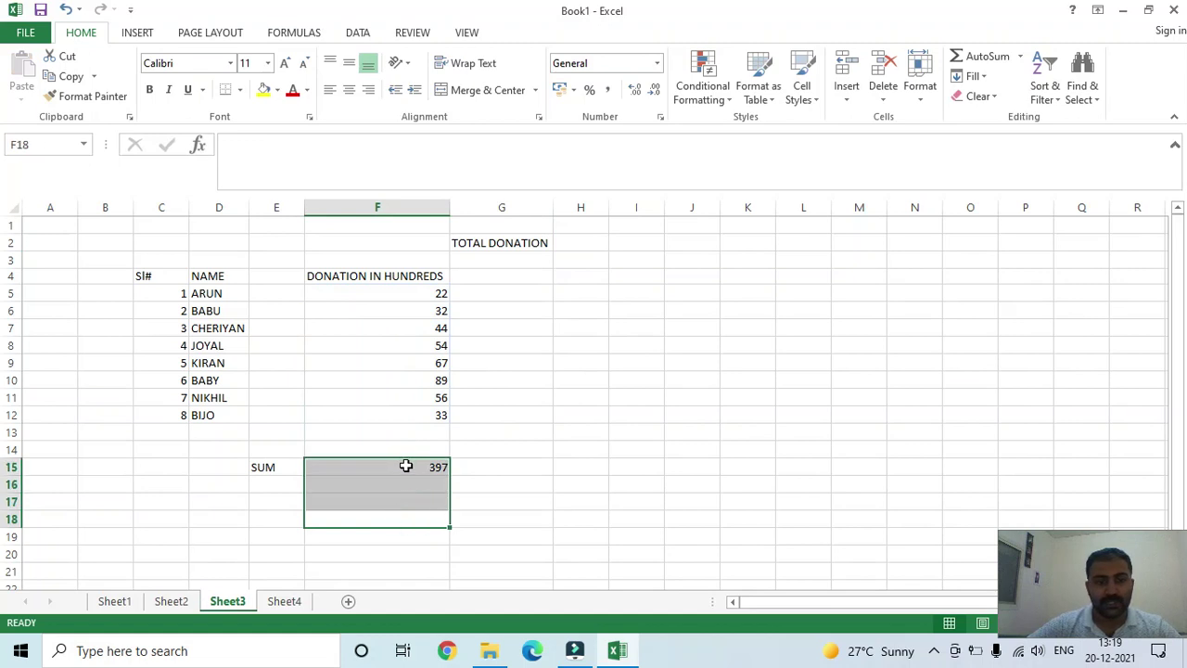
{"action": "left_click", "coordinate": [407, 466]}
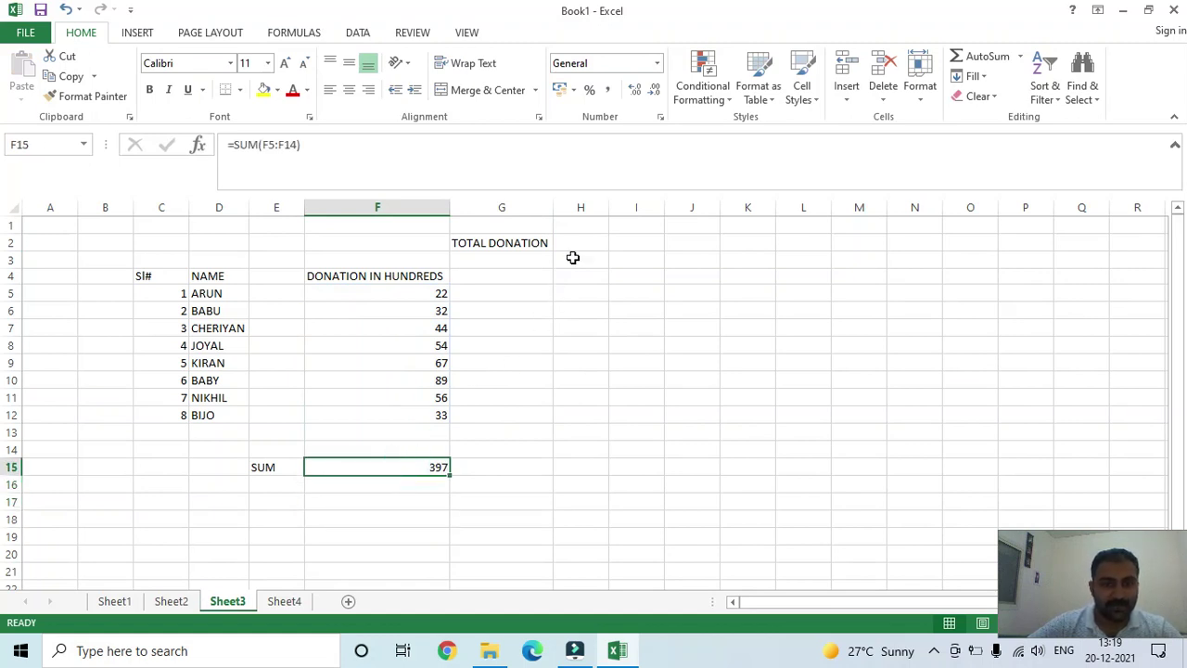
{"action": "left_click", "coordinate": [581, 238]}
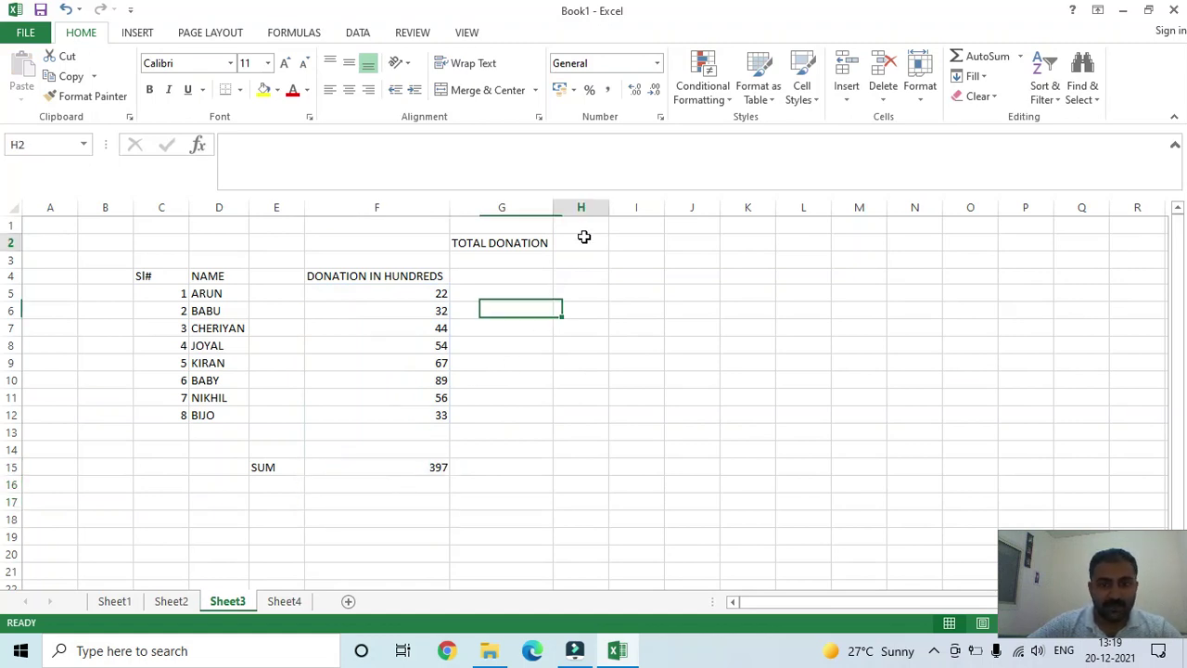
{"action": "right_click", "coordinate": [393, 464]}
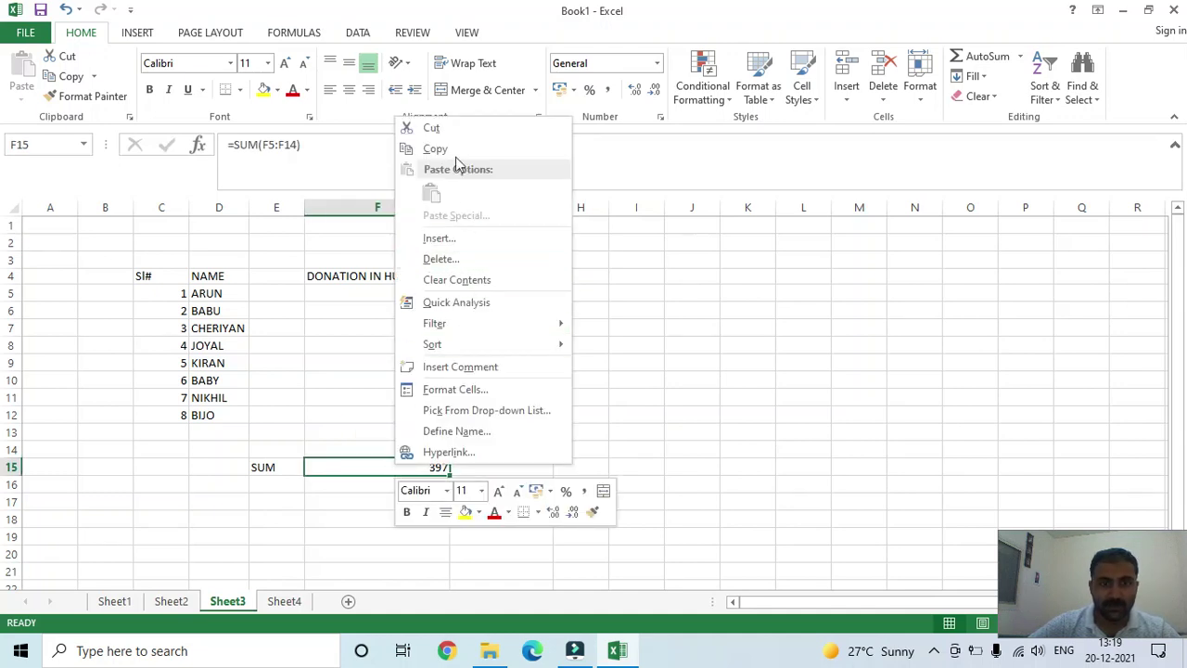
{"action": "left_click", "coordinate": [450, 149]}
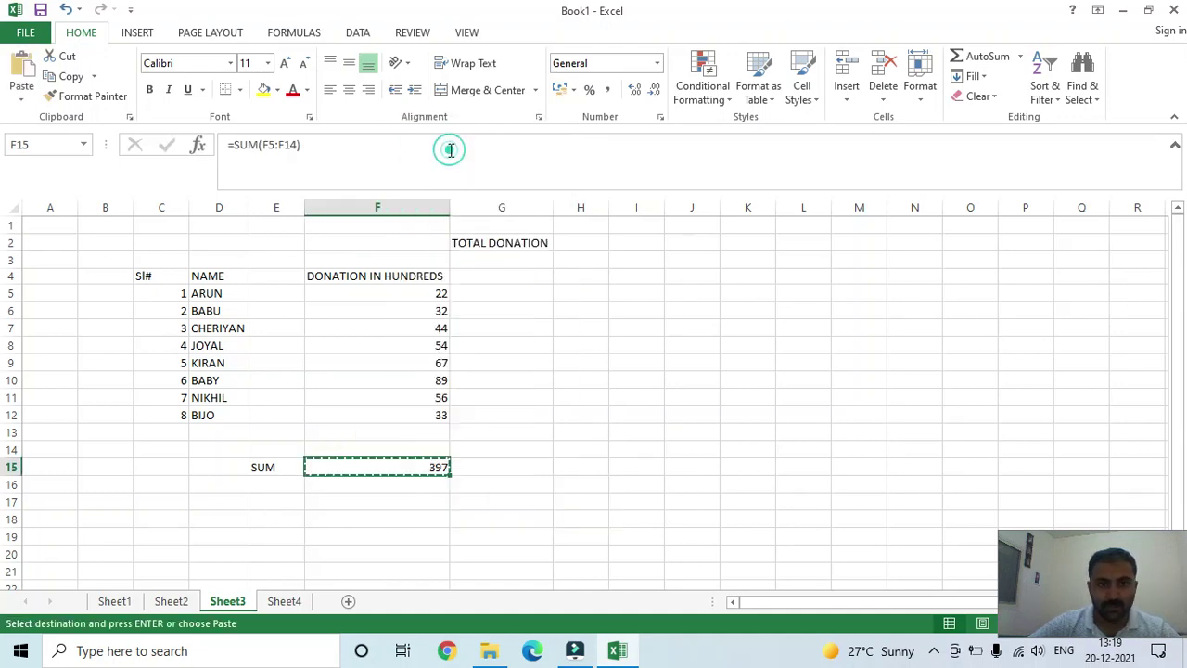
- Paste the total into H2 as the plain value 397
{"action": "right_click", "coordinate": [579, 242]}
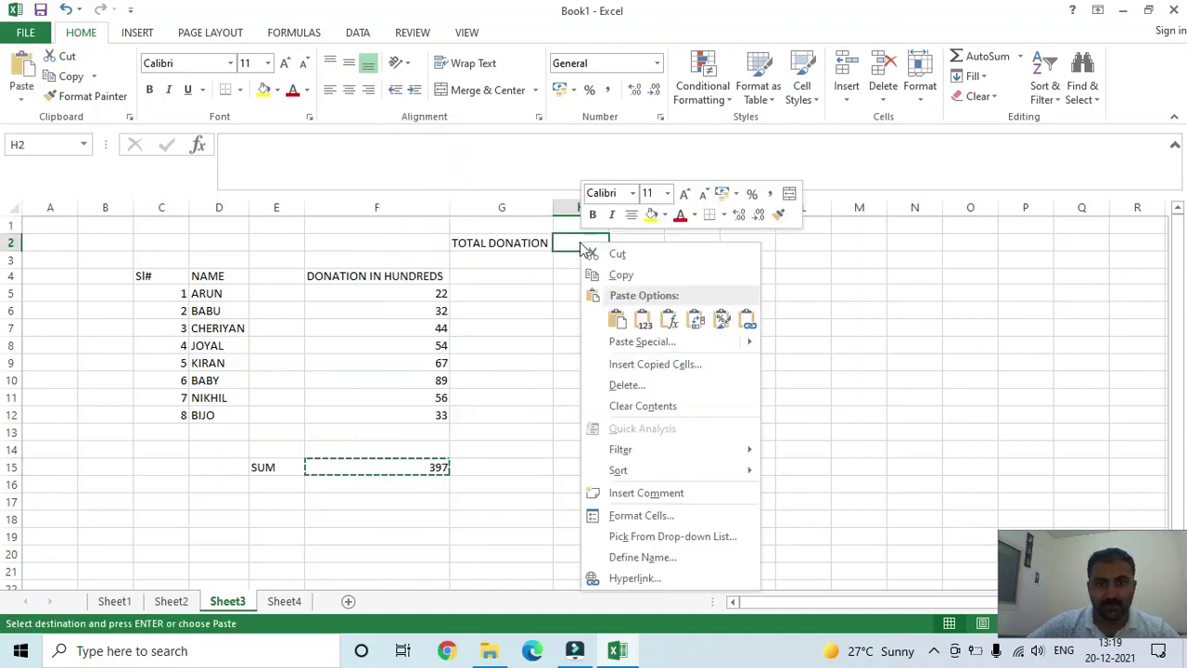
{"action": "left_click", "coordinate": [622, 324]}
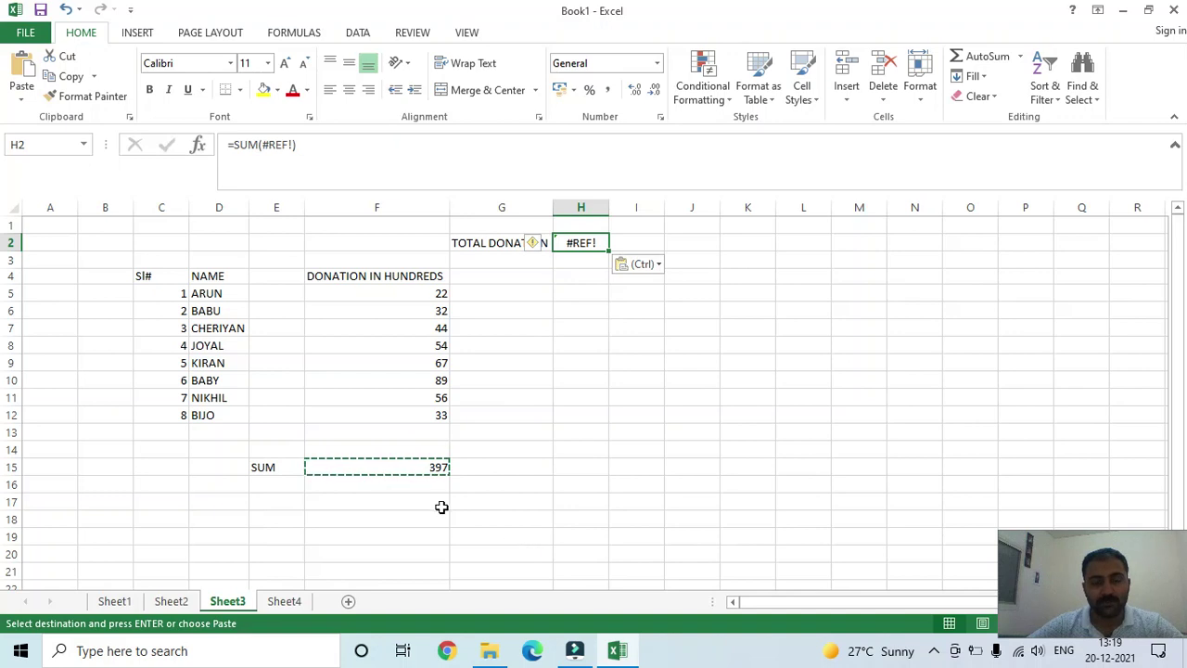
{"action": "right_click", "coordinate": [567, 242]}
{"action": "left_click", "coordinate": [630, 321]}
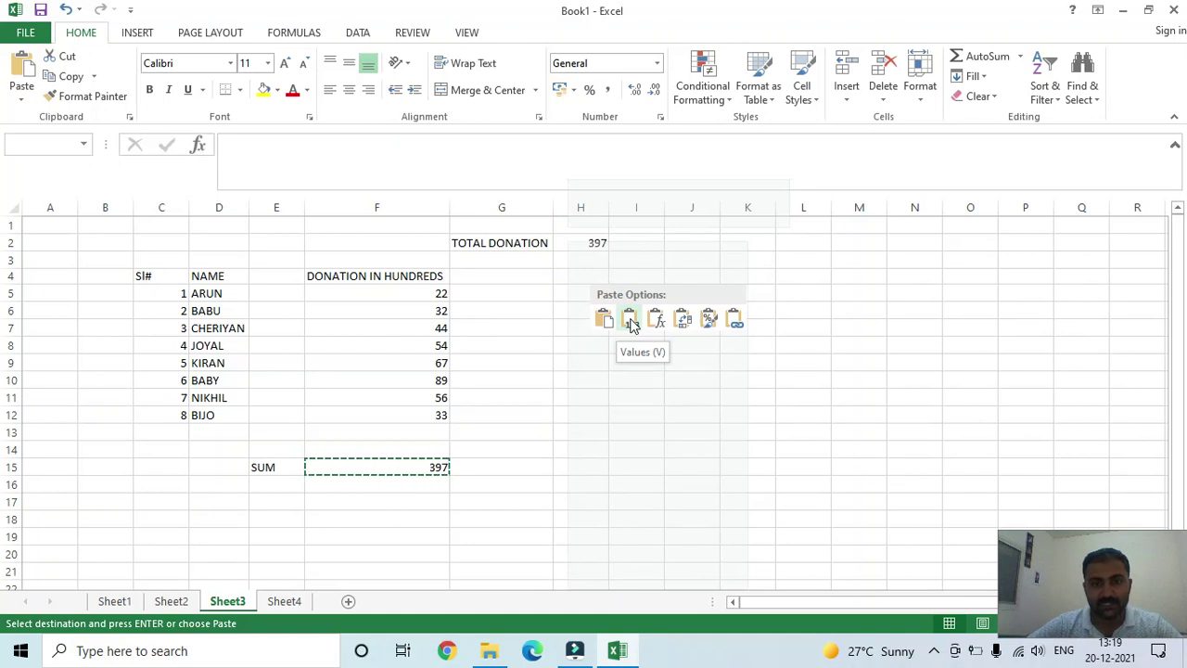
{"action": "left_click", "coordinate": [631, 322]}
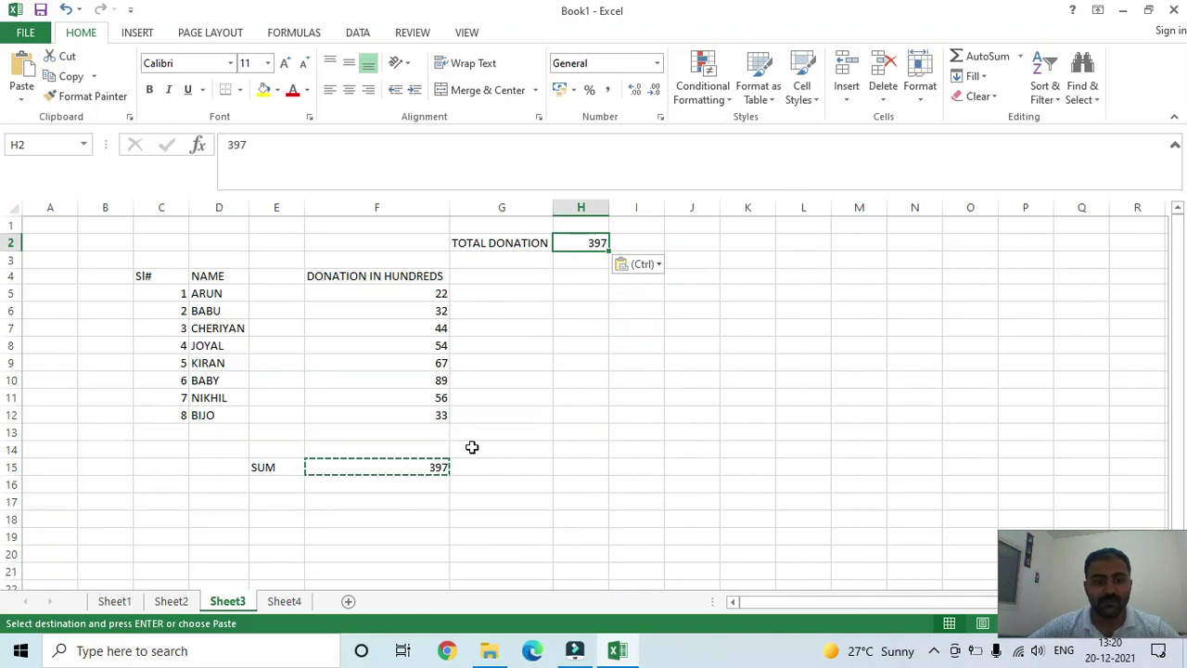
{"action": "key", "text": "ctrl+Page_Up"}
- Copy the G4:G13 word list and paste it transposed across row J4:S4
{"action": "left_click", "coordinate": [396, 280]}
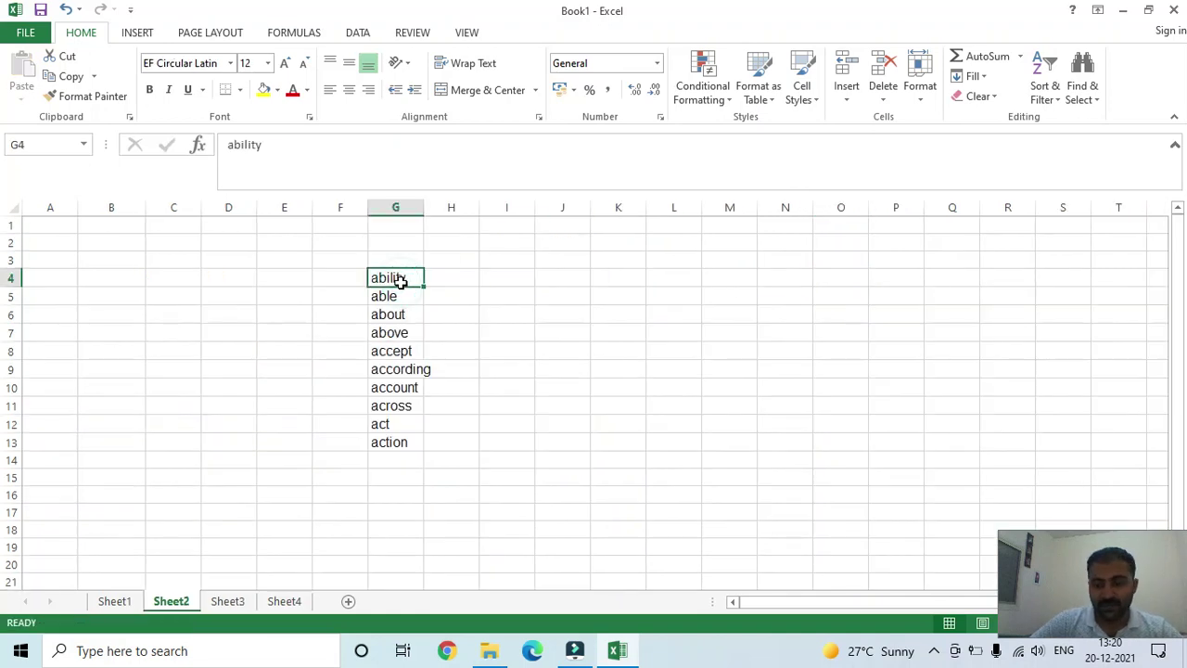
{"action": "key", "text": "Down"}
{"action": "key", "text": "Down"}
{"action": "key", "text": "Down"}
{"action": "key", "text": "Down"}
{"action": "key", "text": "Down"}
{"action": "key", "text": "Down"}
{"action": "key", "text": "Down"}
{"action": "key", "text": "Down"}
{"action": "key", "text": "Up"}
{"action": "key", "text": "Up"}
{"action": "key", "text": "Up"}
{"action": "key", "text": "Up"}
{"action": "key", "text": "Up"}
{"action": "key", "text": "Up"}
{"action": "key", "text": "Up"}
{"action": "key", "text": "Up"}
{"action": "key", "text": "Up"}
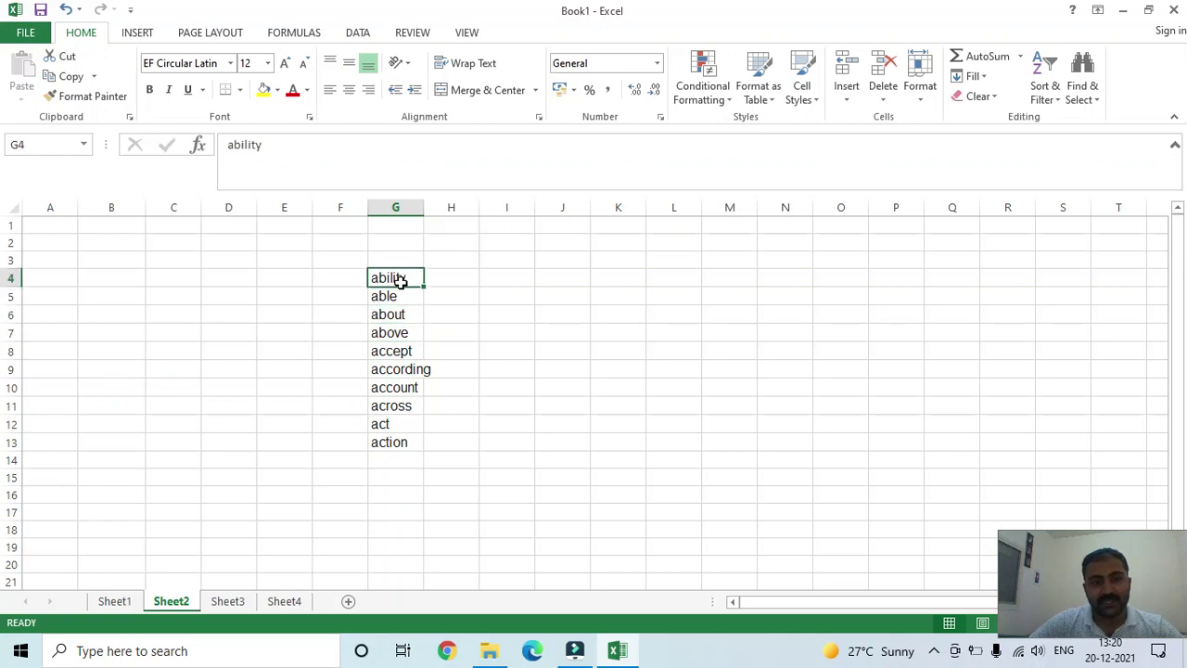
{"action": "left_click", "coordinate": [518, 269]}
{"action": "key", "text": "Right"}
{"action": "key", "text": "Right"}
{"action": "key", "text": "Left"}
{"action": "key", "text": "Left"}
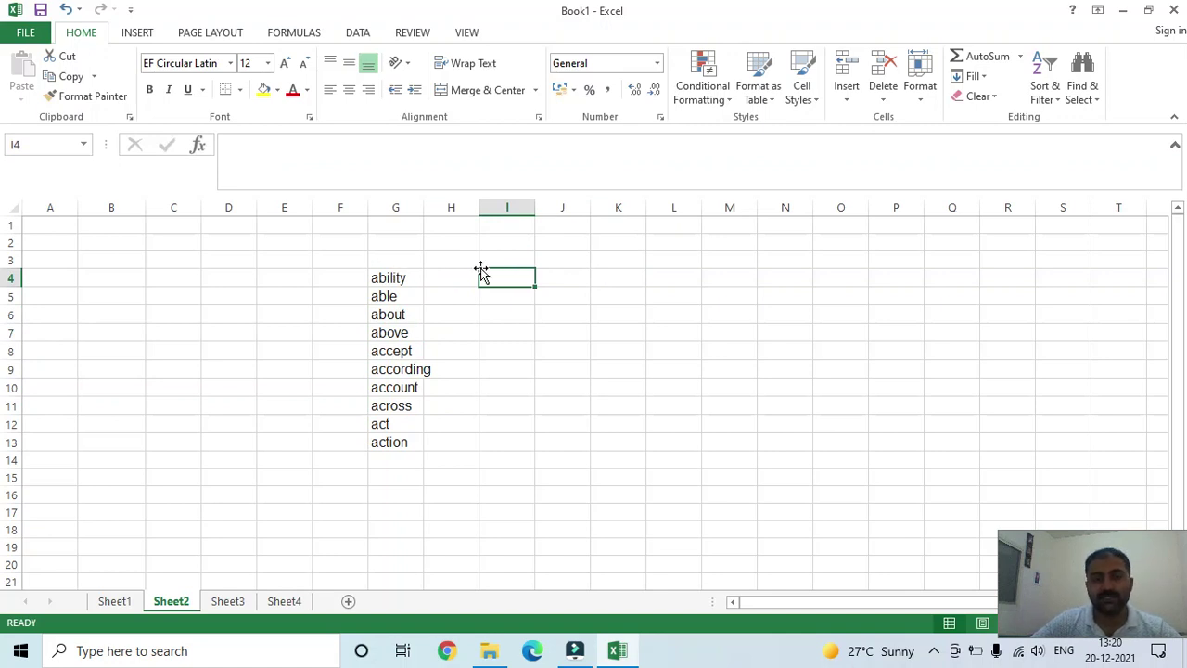
{"action": "left_click", "coordinate": [405, 280]}
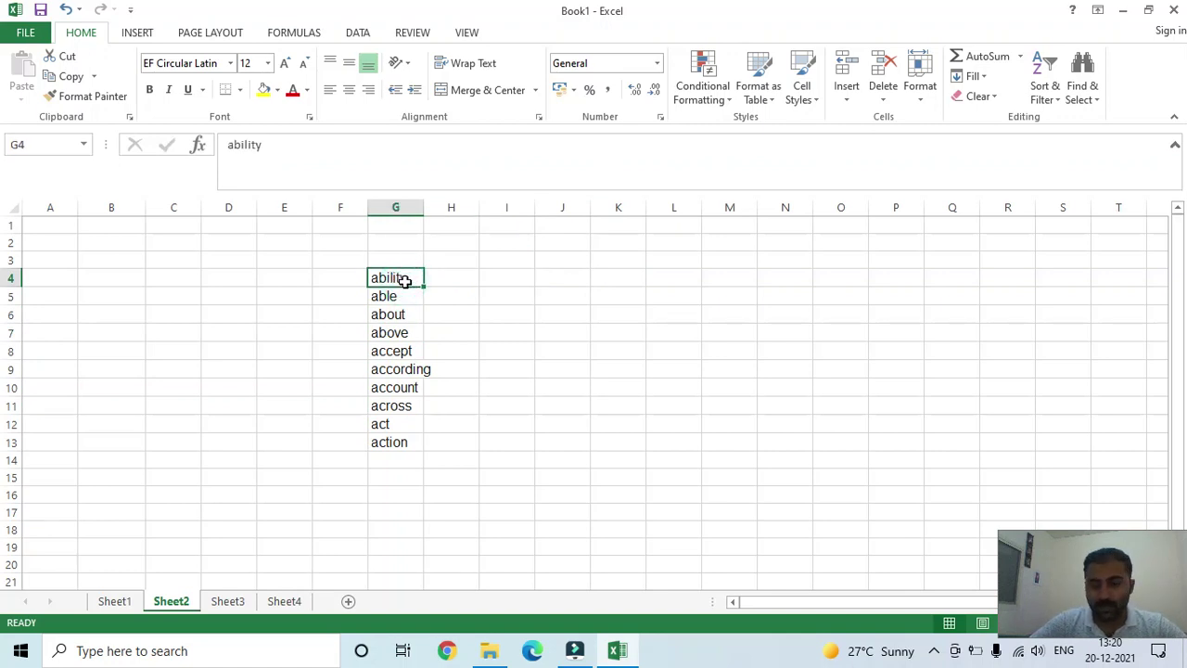
{"action": "key", "text": "shift+Down"}
{"action": "key", "text": "shift+Down"}
{"action": "key", "text": "shift+Down"}
{"action": "key", "text": "shift+Down"}
{"action": "key", "text": "shift+Down"}
{"action": "key", "text": "shift+Down"}
{"action": "key", "text": "shift+Down"}
{"action": "key", "text": "shift+Down"}
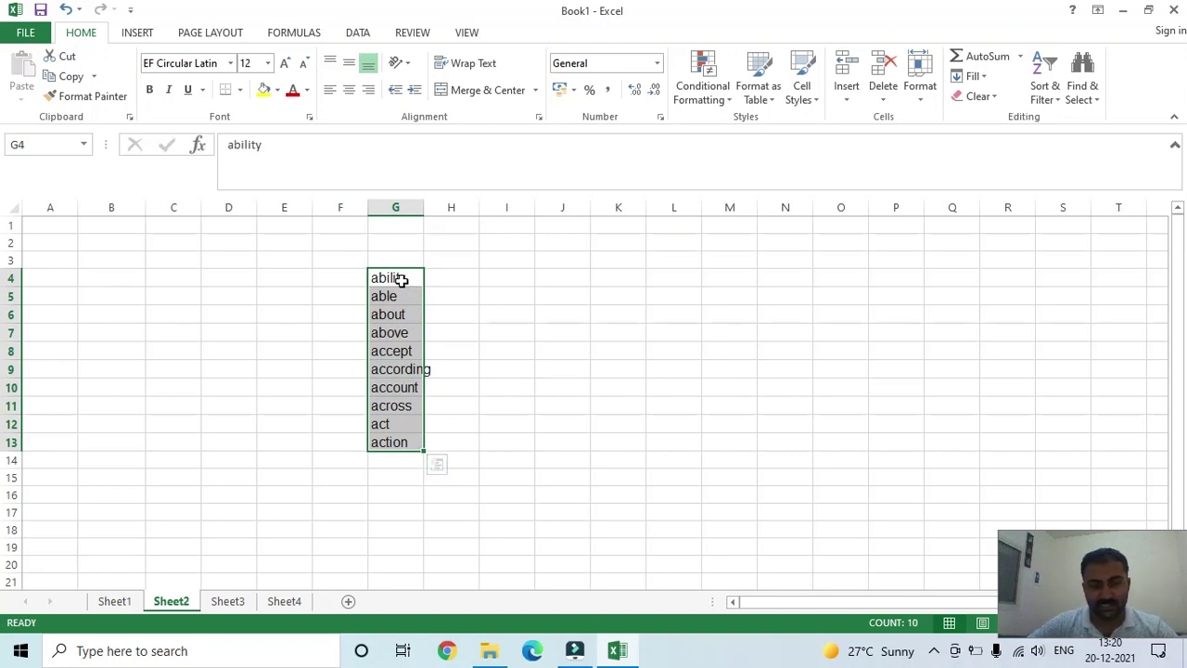
{"action": "right_click", "coordinate": [401, 280]}
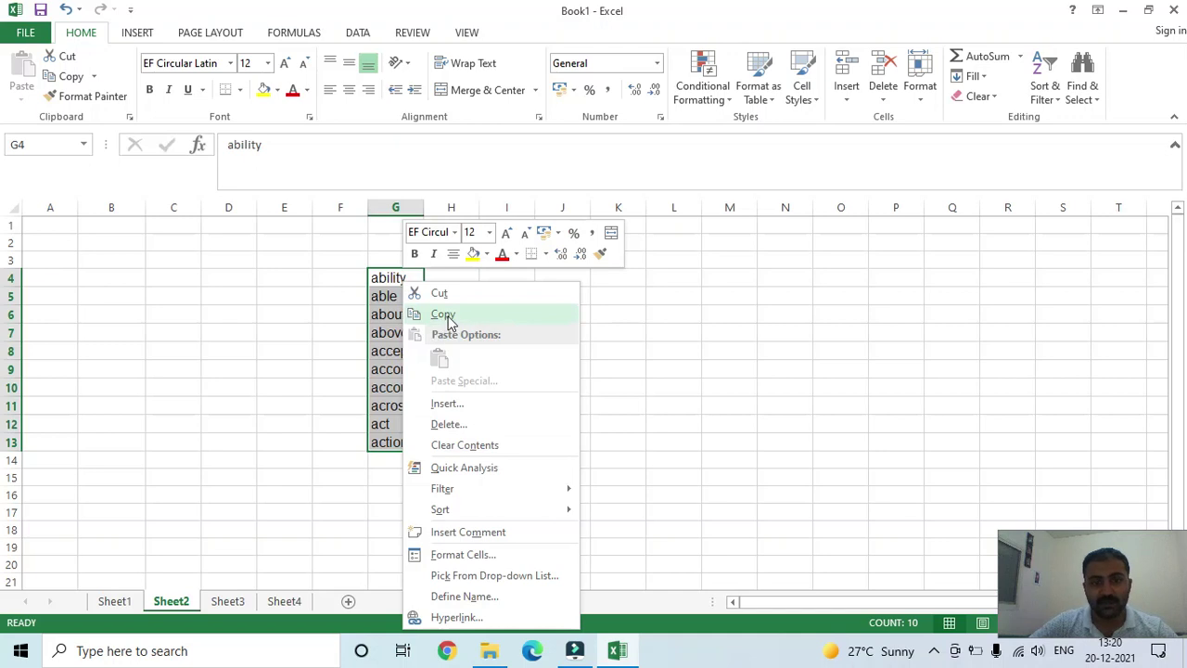
{"action": "left_click", "coordinate": [449, 316]}
{"action": "right_click", "coordinate": [564, 280]}
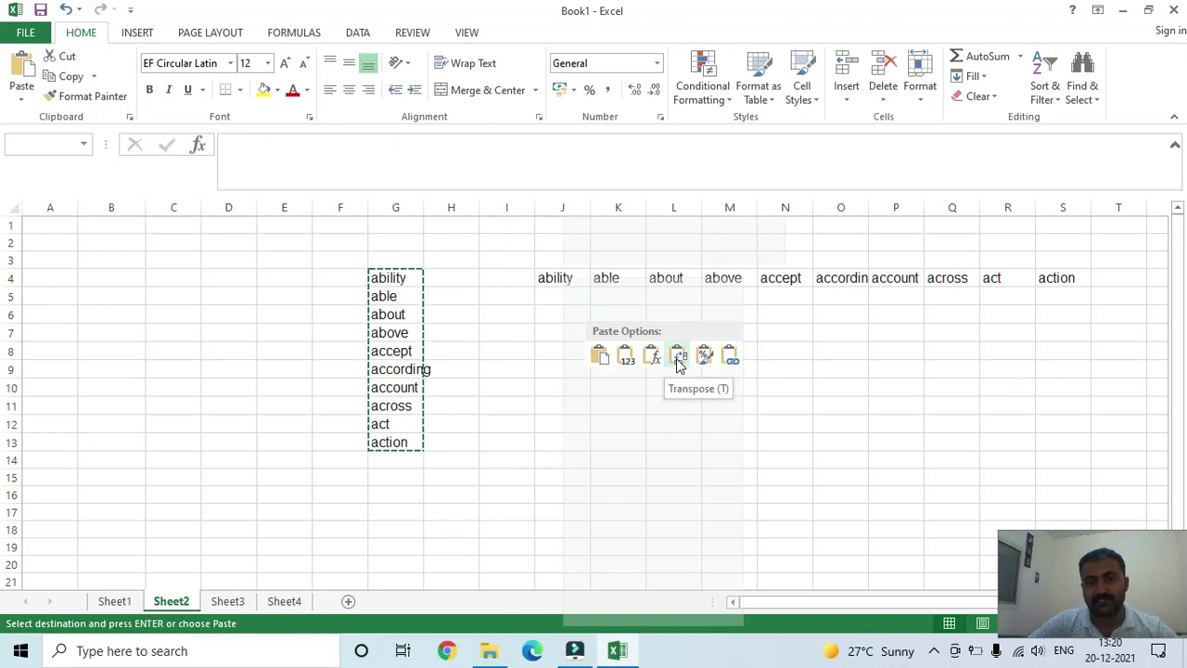
{"action": "left_click", "coordinate": [678, 357]}
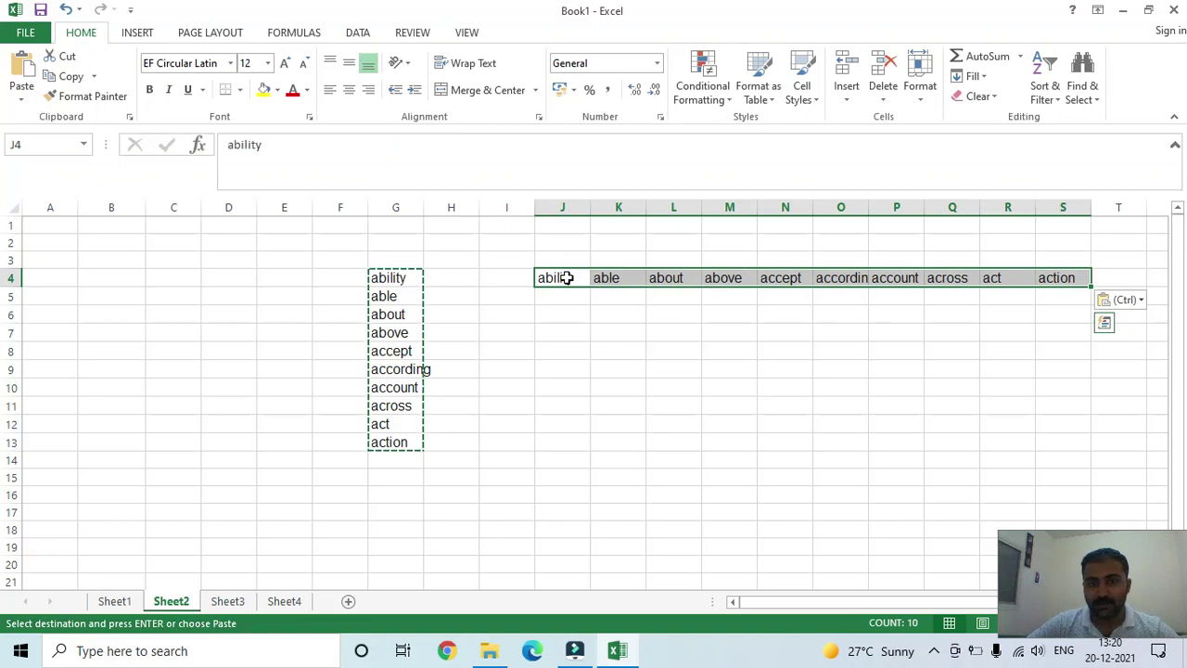
- Copy J4:S4 and paste it transposed down column B from B5
{"action": "left_click", "coordinate": [564, 275]}
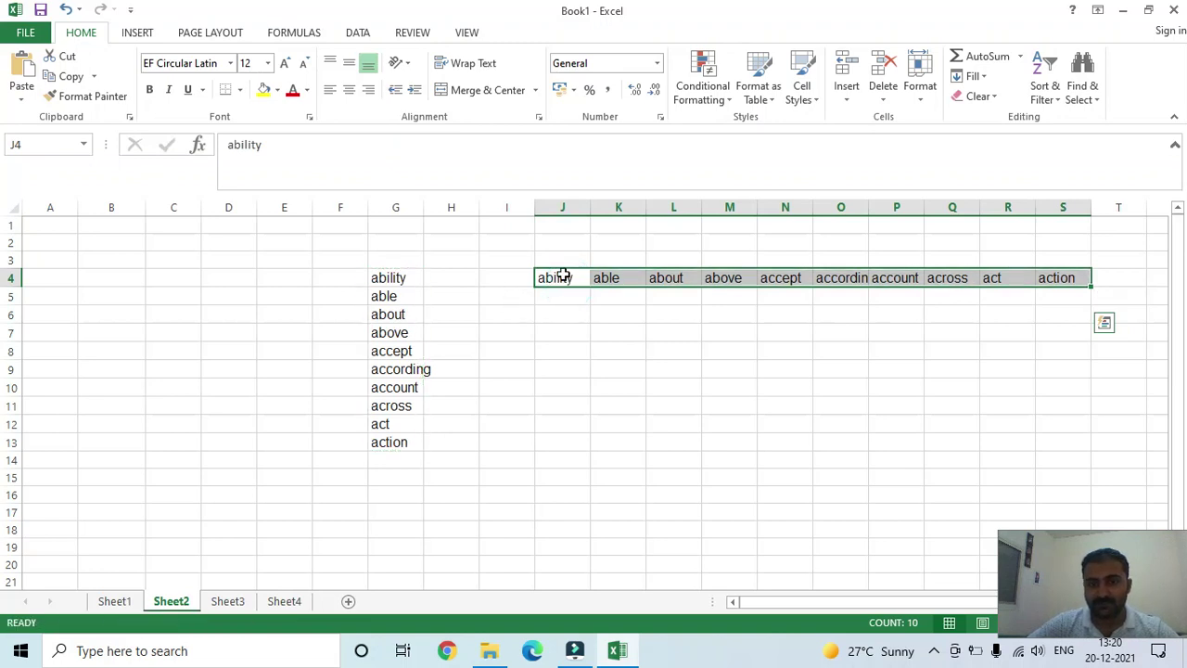
{"action": "right_click", "coordinate": [563, 275]}
{"action": "left_click", "coordinate": [604, 308]}
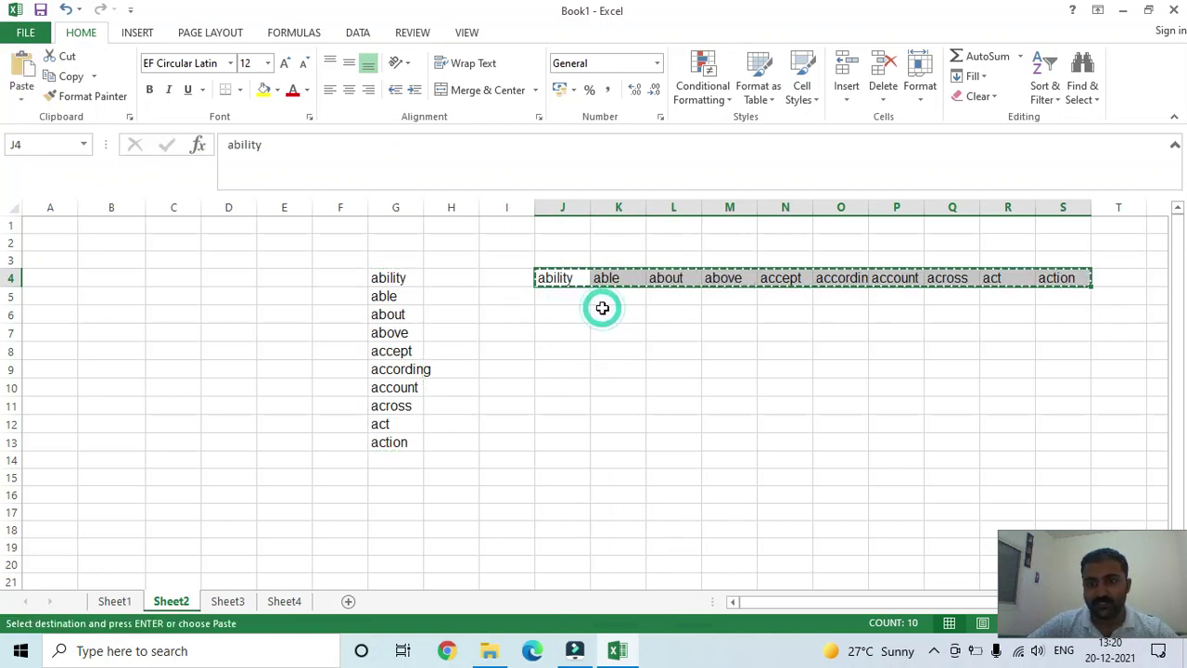
{"action": "right_click", "coordinate": [111, 297]}
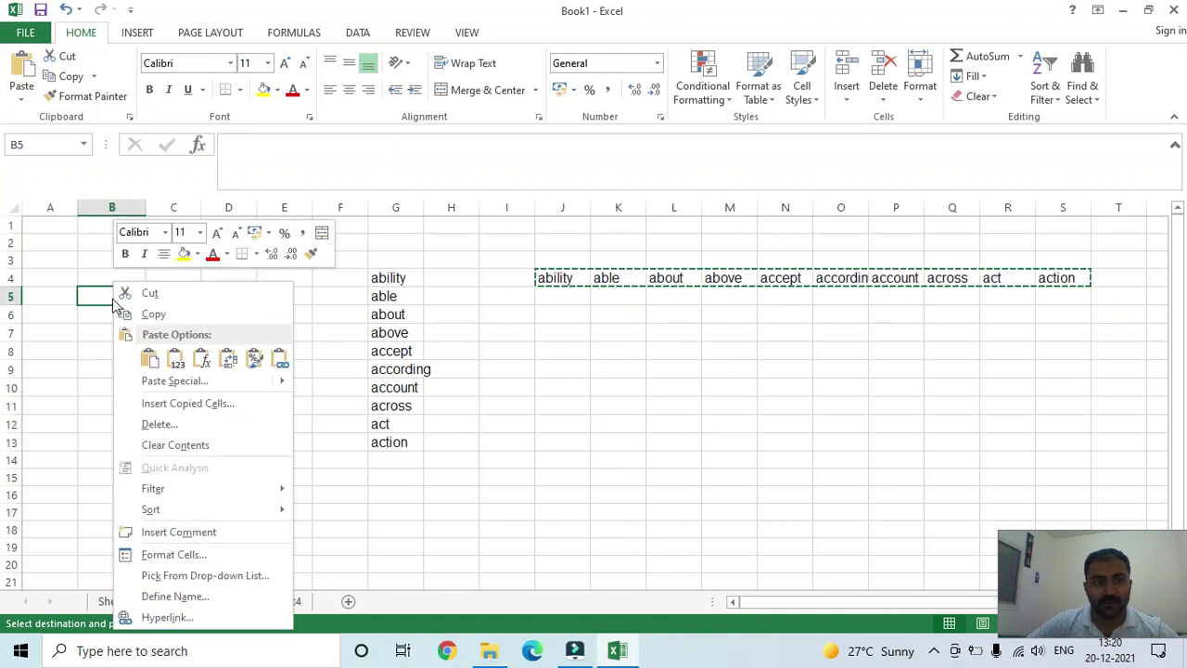
{"action": "left_click", "coordinate": [226, 361]}
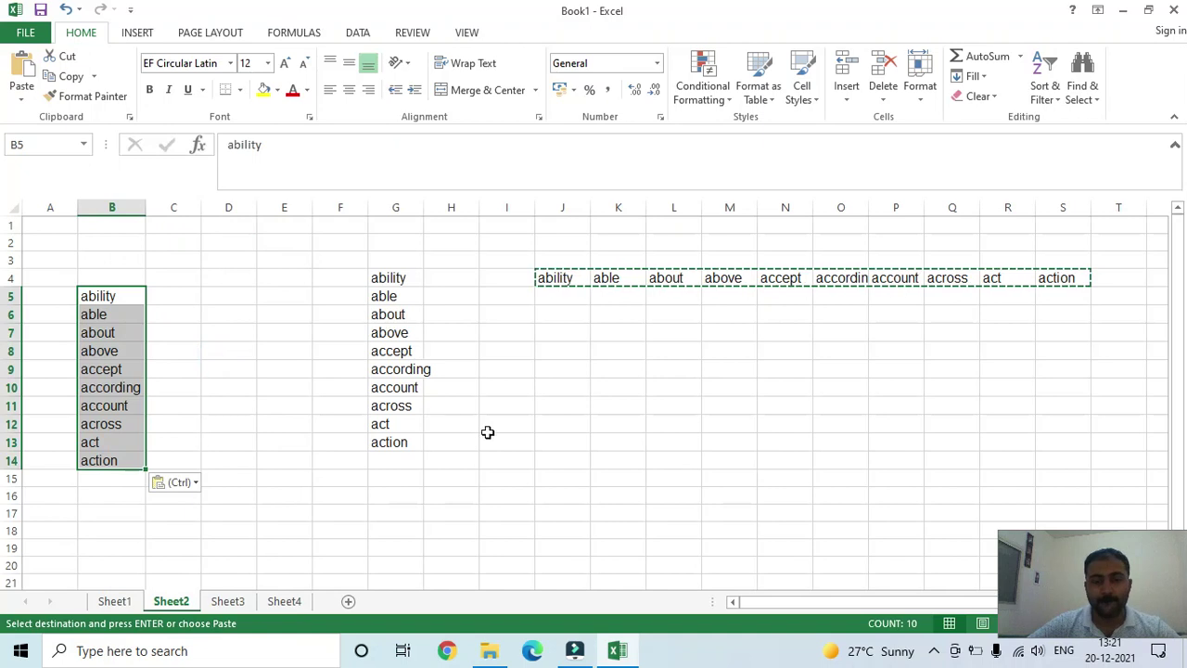
{"action": "key", "text": "ctrl+Page_Up"}
{"action": "left_click", "coordinate": [168, 278]}
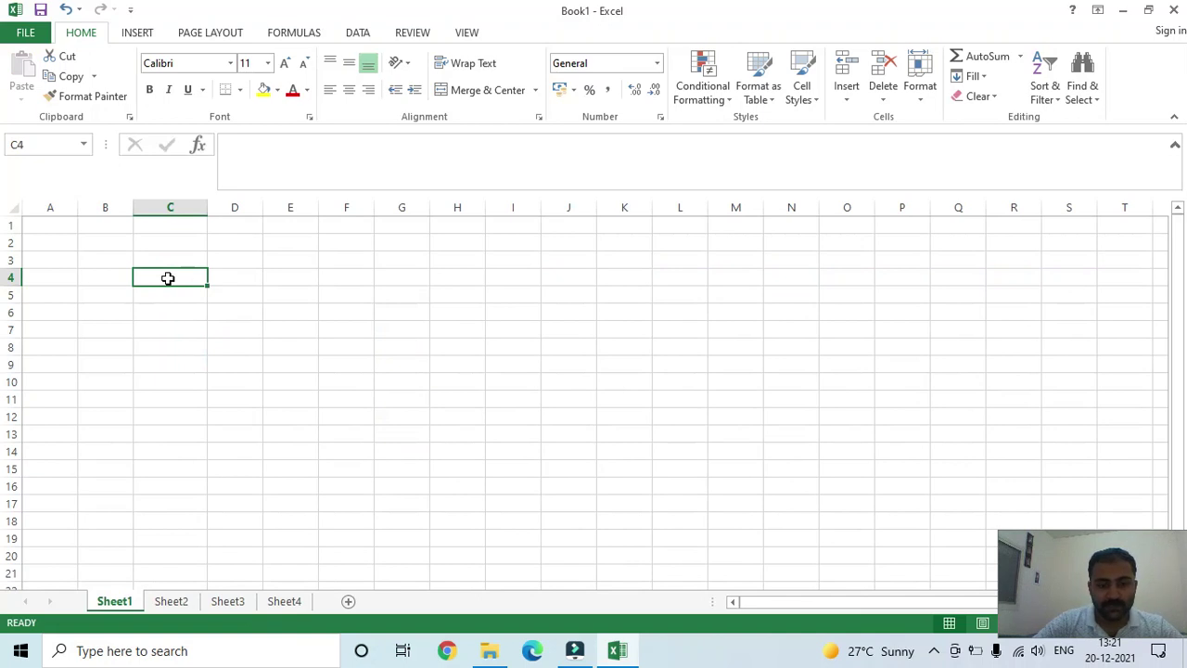
- Enter SUNDAY in C4 and fill the weekdays down to C13
{"action": "type", "text": "SUNDAY"}
{"action": "key", "text": "Return"}
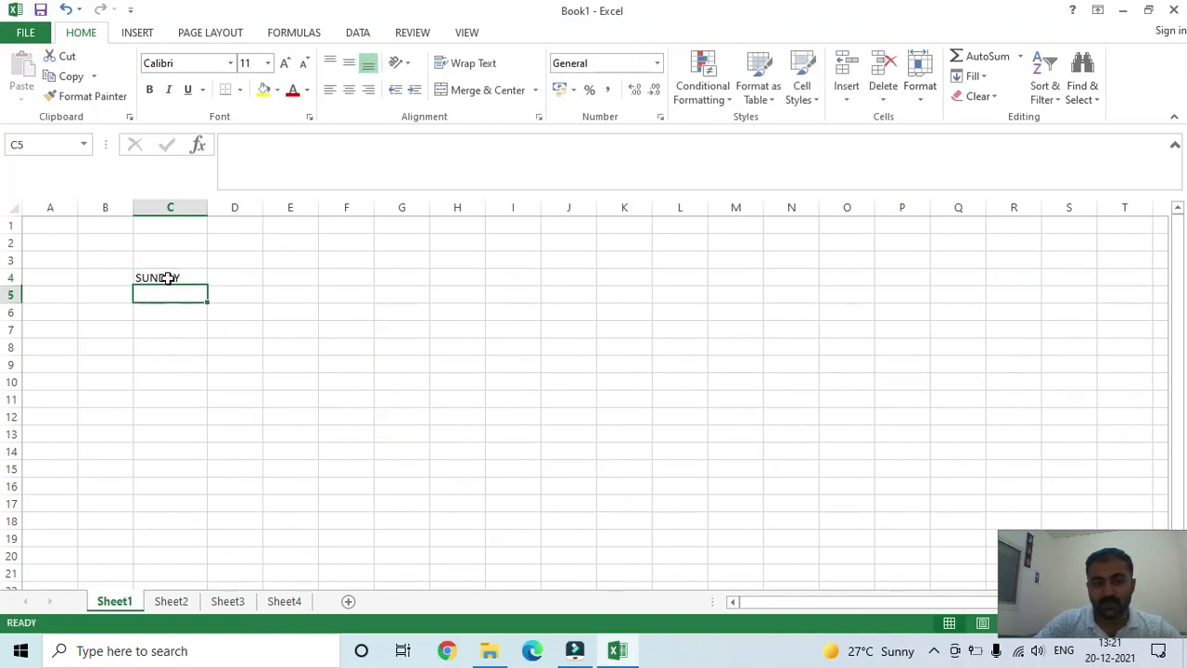
{"action": "left_click", "coordinate": [180, 276]}
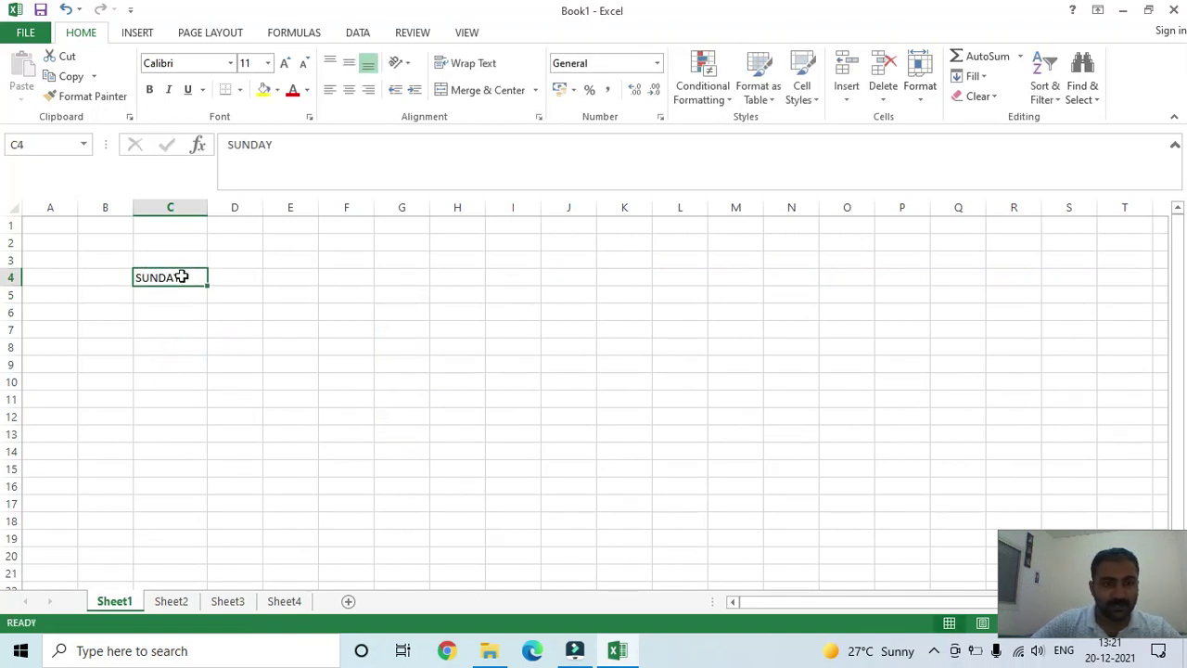
{"action": "left_click_drag", "start_coordinate": [204, 287], "coordinate": [208, 441]}
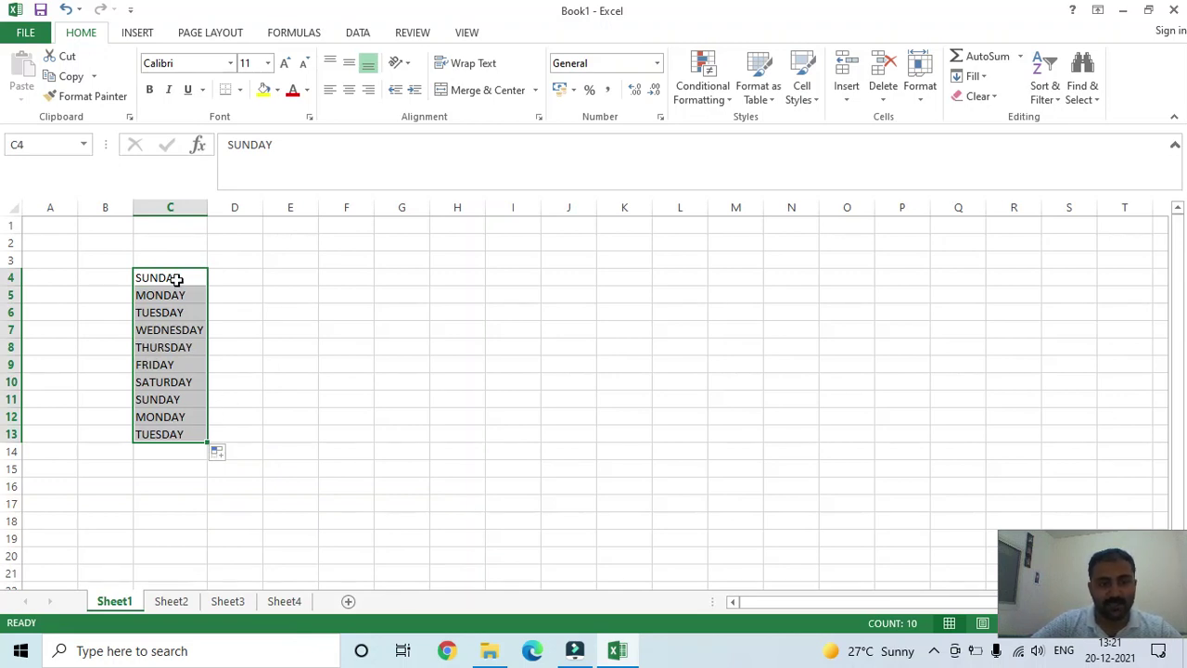
- Enter JANUARY in E4, fill months down to NOVEMBER in E14, and autofit column E
{"action": "left_click", "coordinate": [272, 280]}
{"action": "type", "text": "JANUARY"}
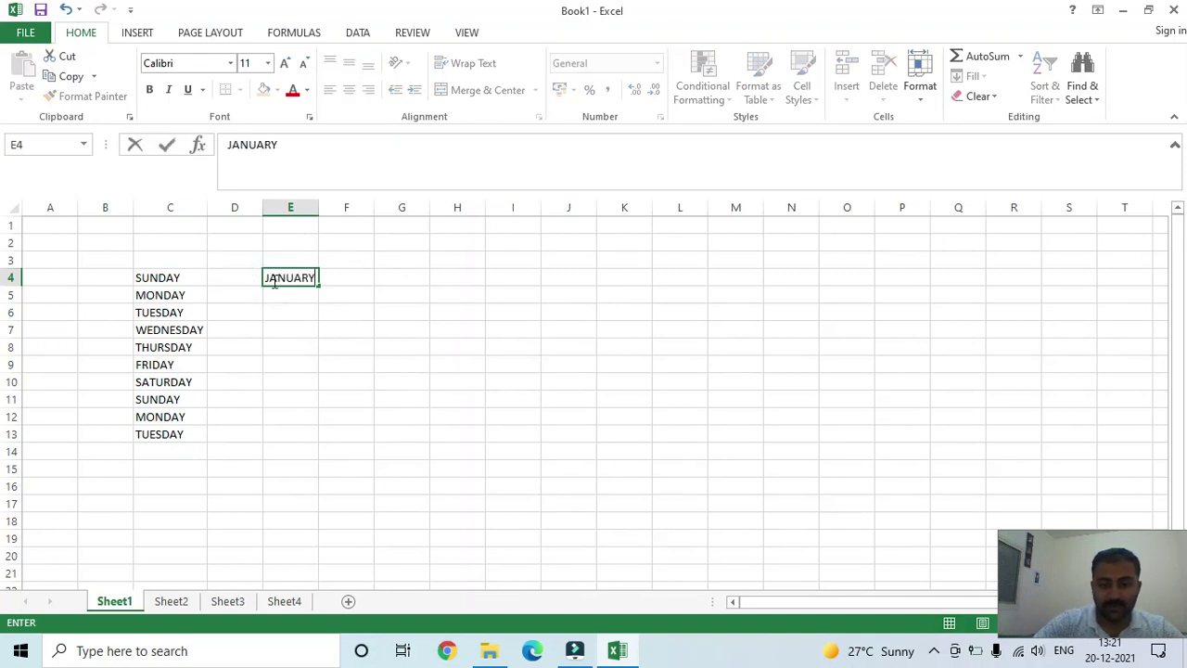
{"action": "key", "text": "Return"}
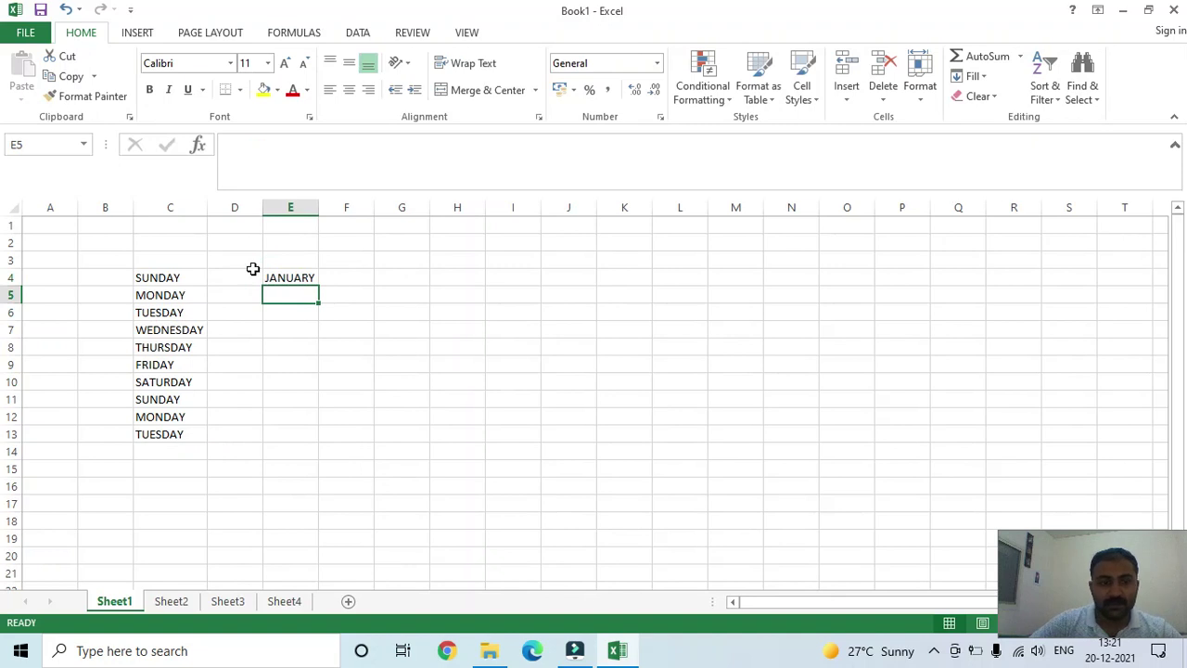
{"action": "left_click", "coordinate": [290, 278]}
{"action": "left_click_drag", "start_coordinate": [318, 289], "coordinate": [330, 458]}
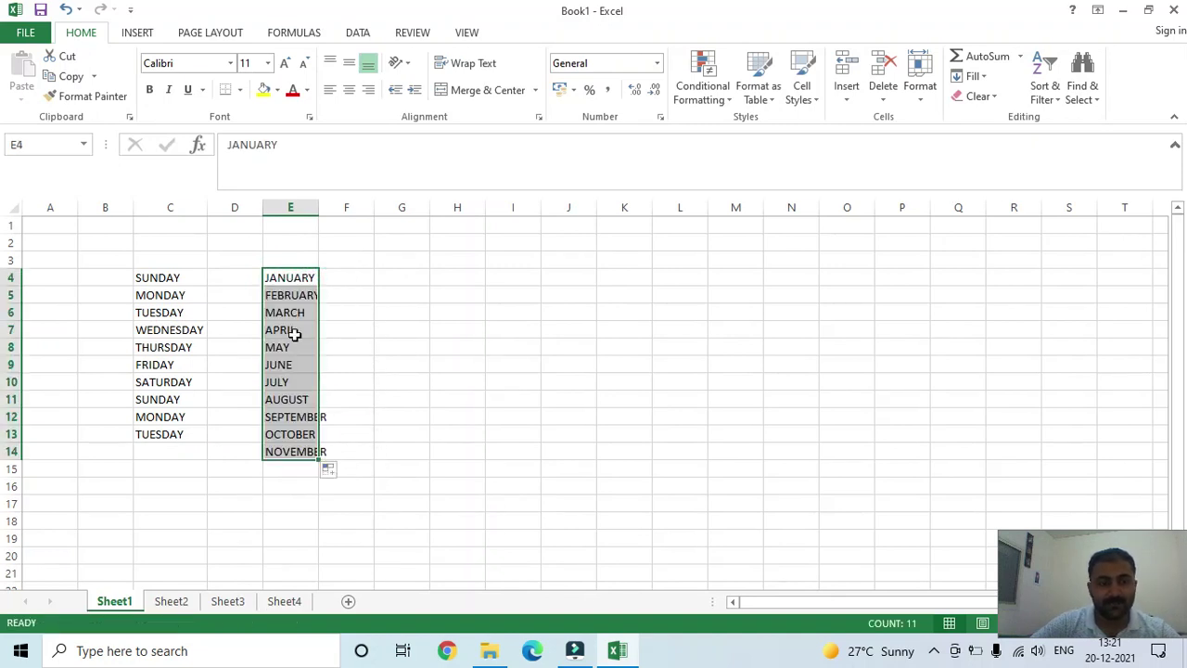
{"action": "double_click", "coordinate": [318, 215]}
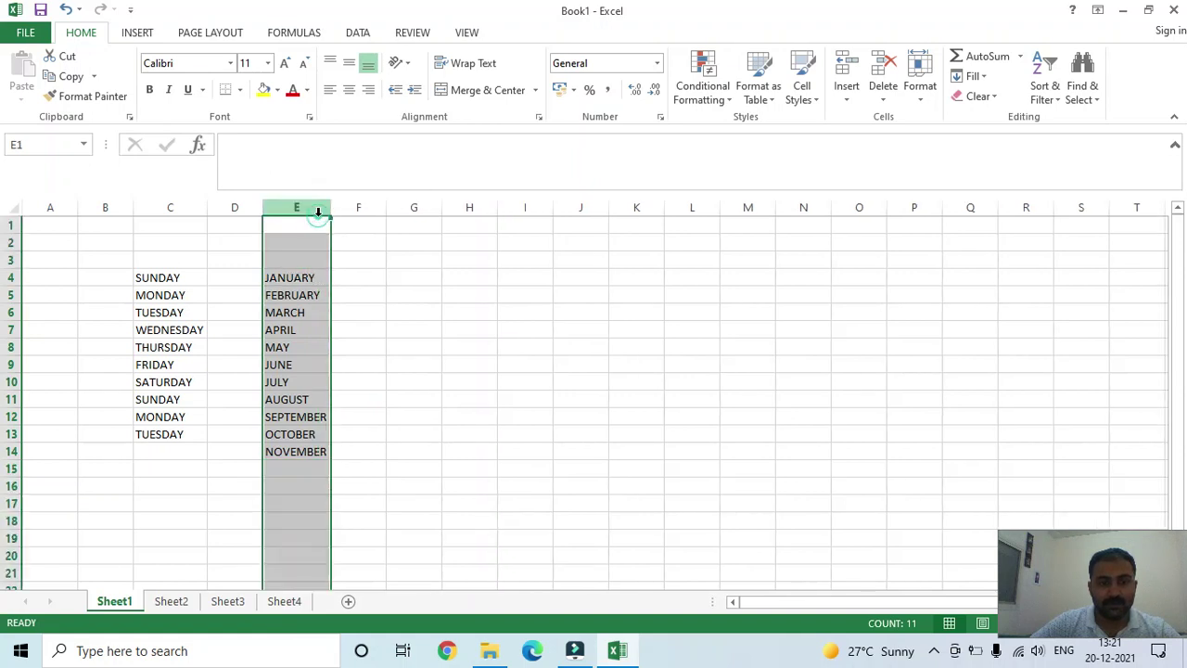
{"action": "left_click", "coordinate": [346, 347]}
- Enter 1 in G4 and copy it down column G to G14
{"action": "left_click", "coordinate": [422, 277]}
{"action": "type", "text": "1"}
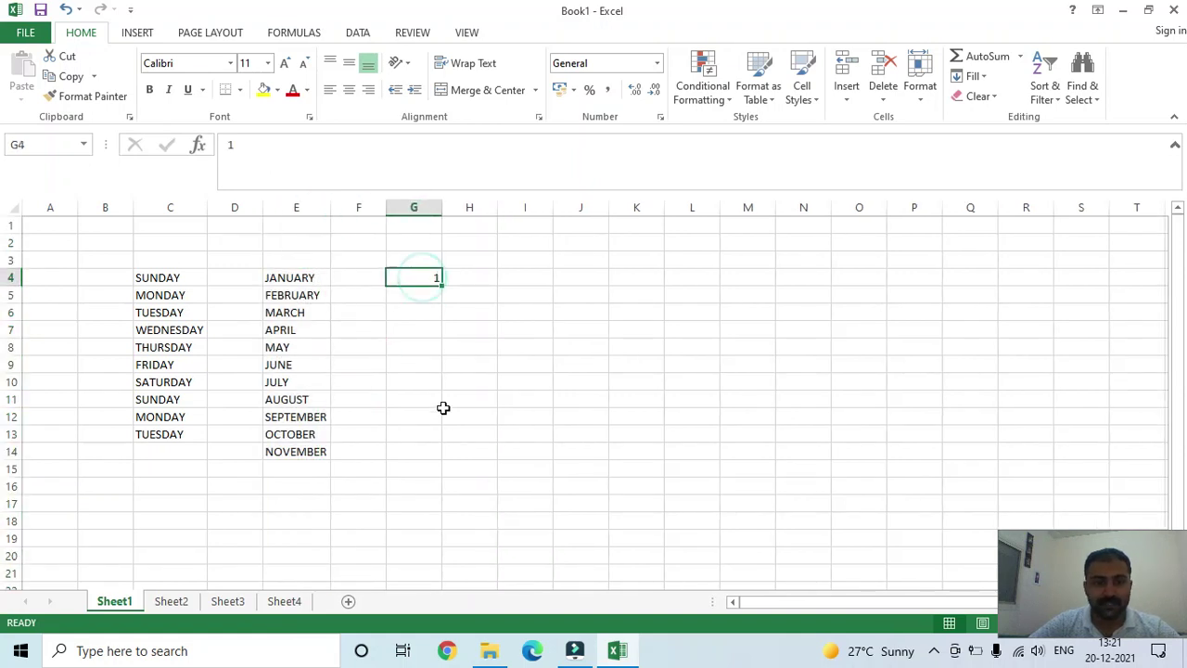
{"action": "key", "text": "Down"}
{"action": "key", "text": "Up"}
{"action": "key", "text": "Up"}
{"action": "key", "text": "Down"}
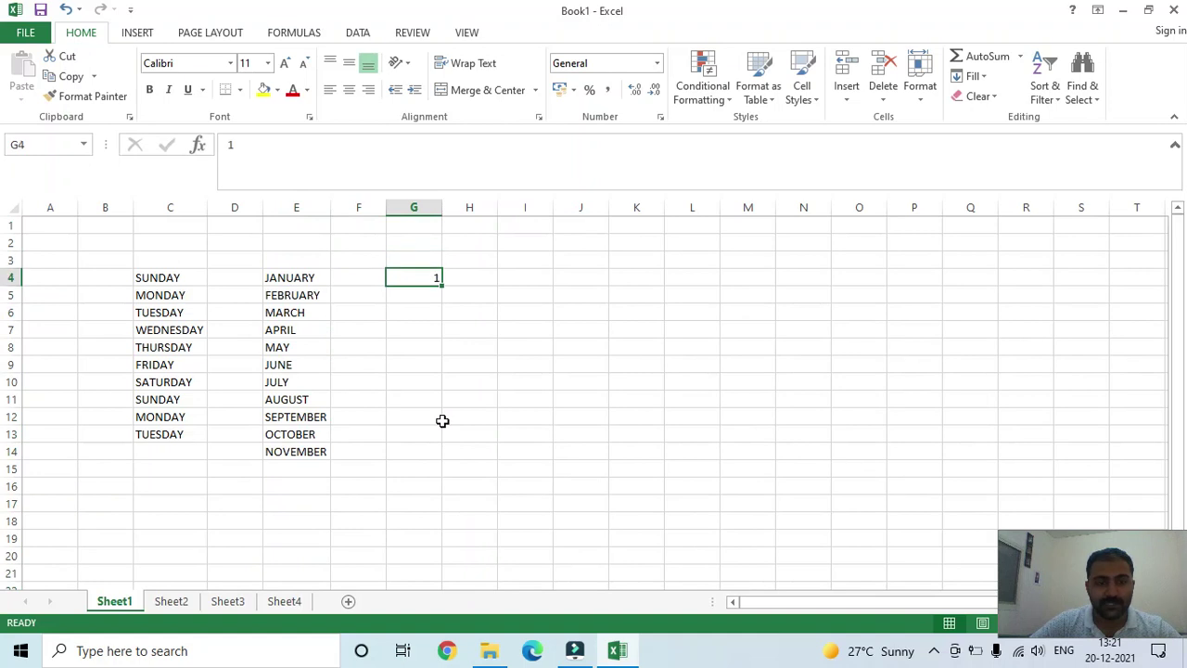
{"action": "left_click_drag", "start_coordinate": [442, 284], "coordinate": [444, 464]}
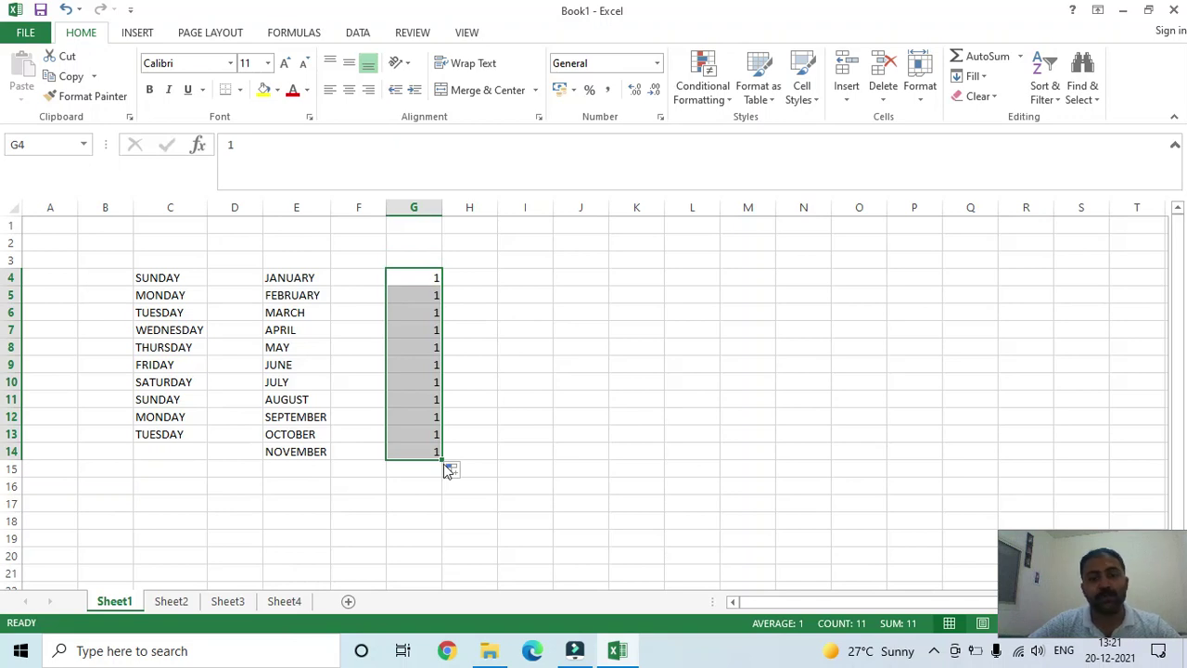
- Put 2 in G5 and fill G4:G15 as a 1-to-12 series, then enter 2 in I4
{"action": "left_click", "coordinate": [423, 282]}
{"action": "key", "text": "Down"}
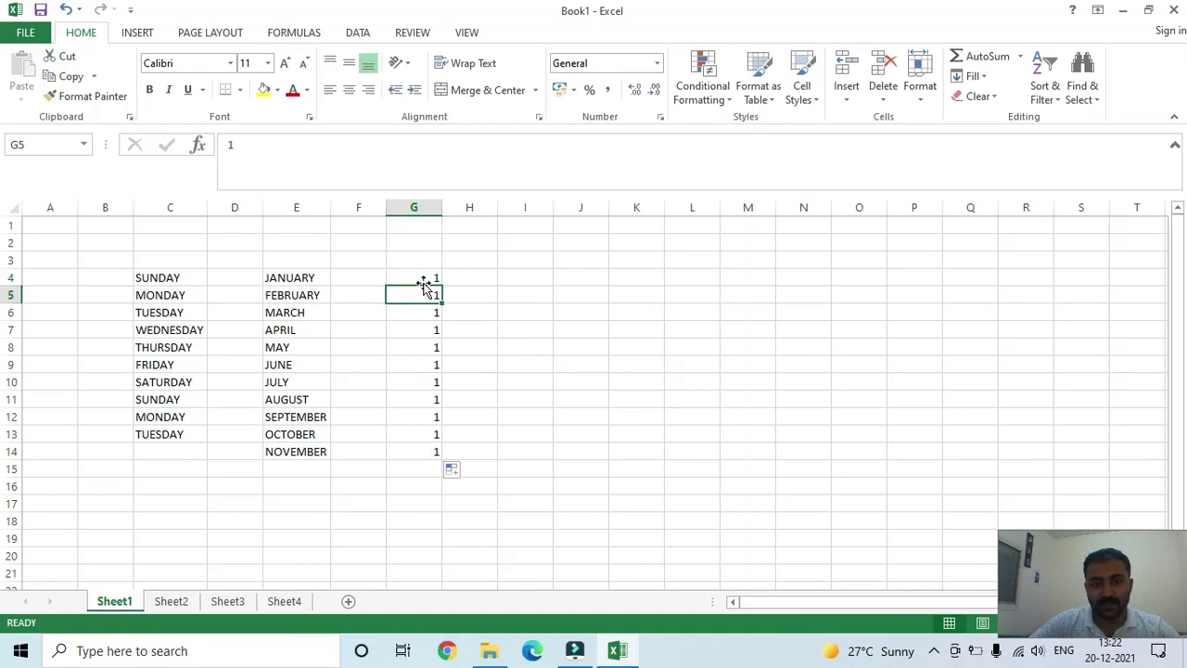
{"action": "left_click", "coordinate": [422, 281]}
{"action": "key", "text": "Down"}
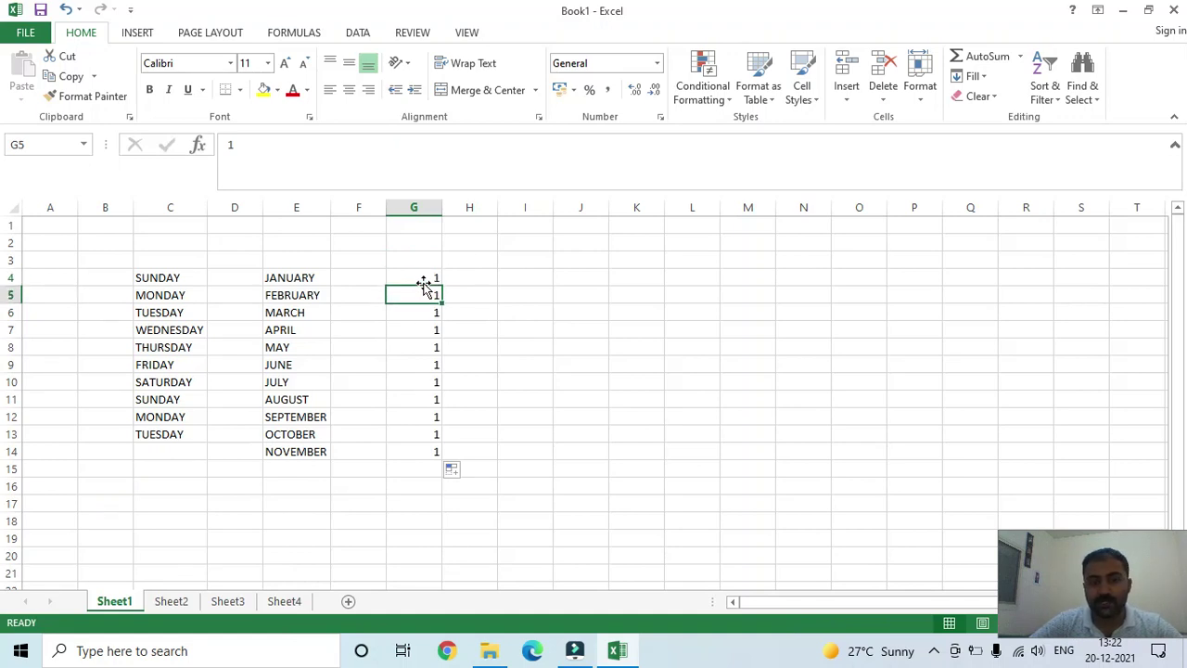
{"action": "type", "text": "2"}
{"action": "key", "text": "Return"}
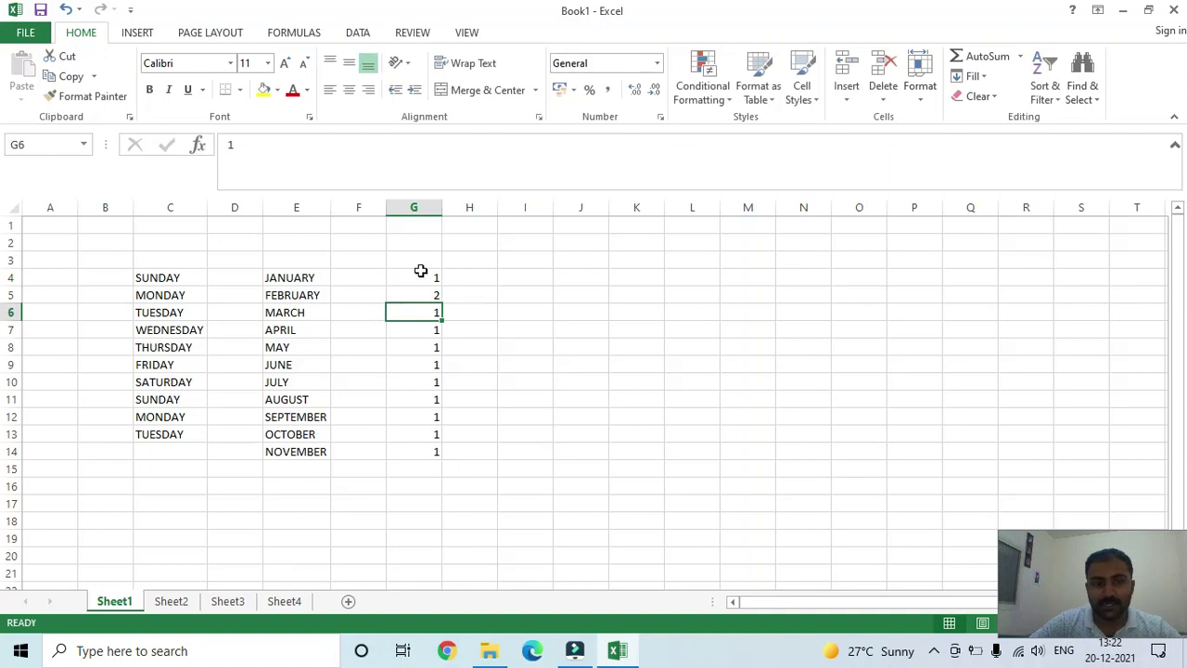
{"action": "left_click_drag", "start_coordinate": [421, 275], "coordinate": [421, 277]}
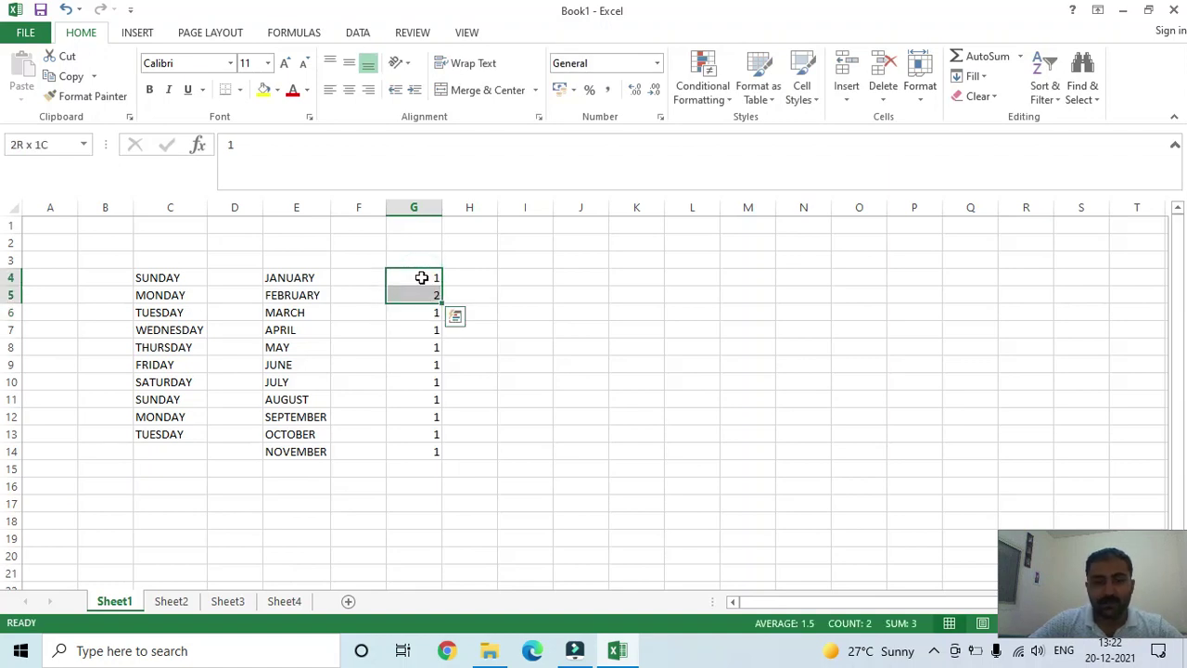
{"action": "left_click_drag", "start_coordinate": [444, 303], "coordinate": [455, 367]}
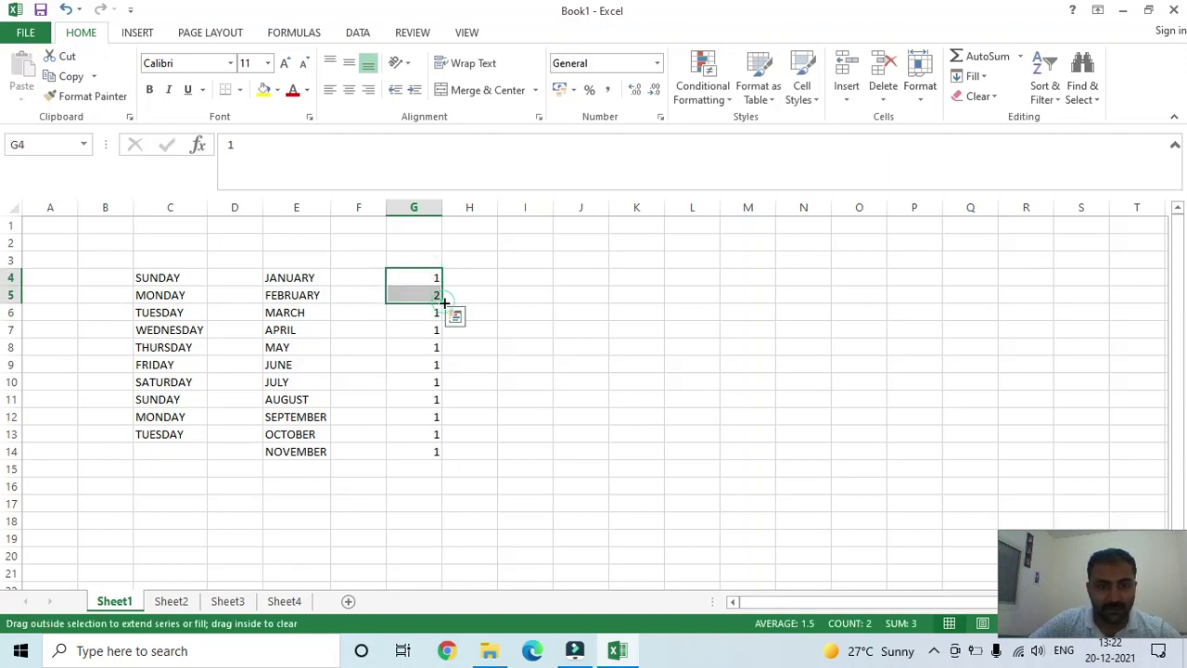
{"action": "left_click_drag", "start_coordinate": [465, 433], "coordinate": [471, 471]}
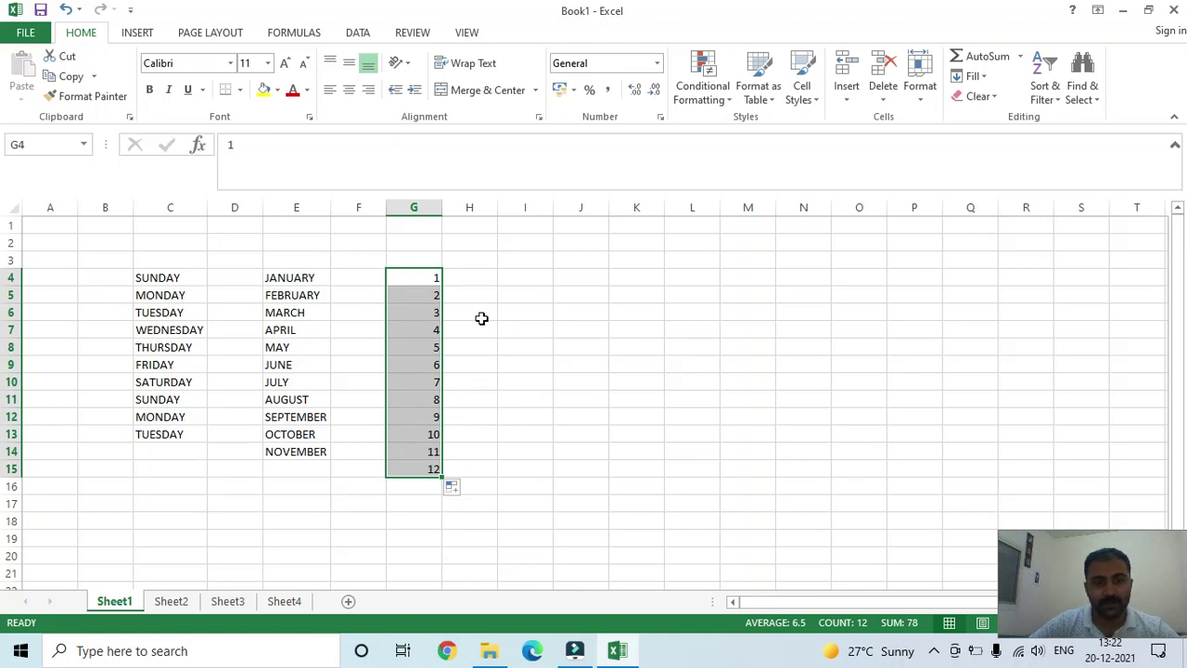
{"action": "left_click", "coordinate": [512, 280]}
{"action": "type", "text": "2"}
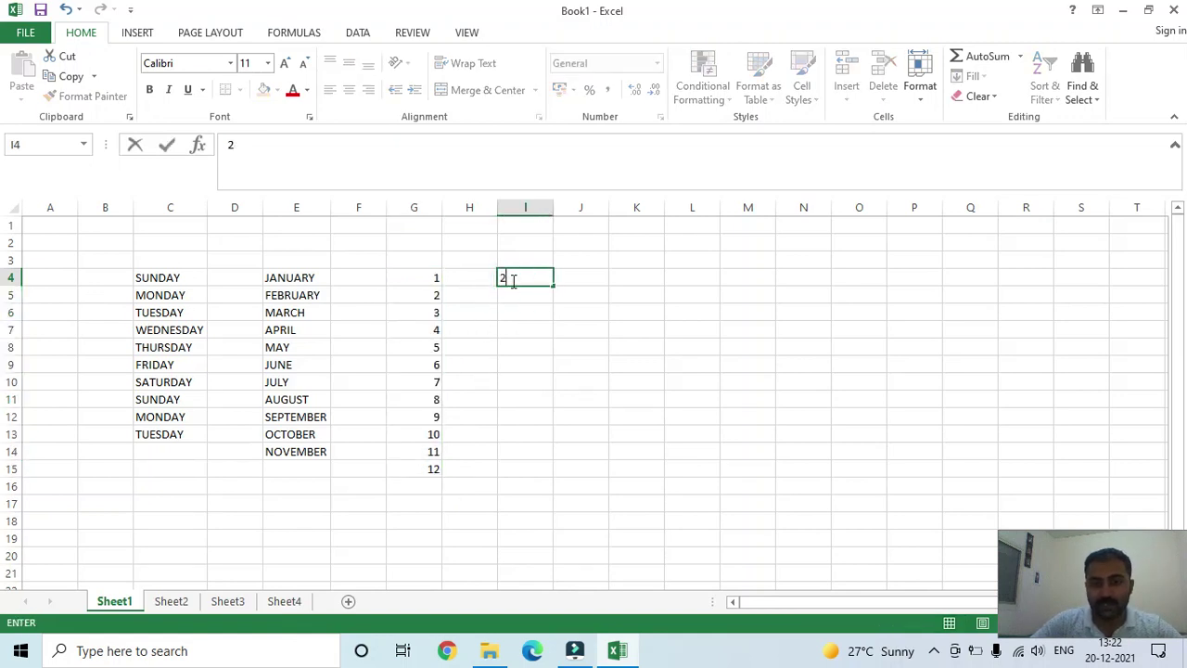
- Enter 4 in I5 and fill I4:I15 with even numbers from 2 to 24
{"action": "key", "text": "Return"}
{"action": "type", "text": "4"}
{"action": "key", "text": "Return"}
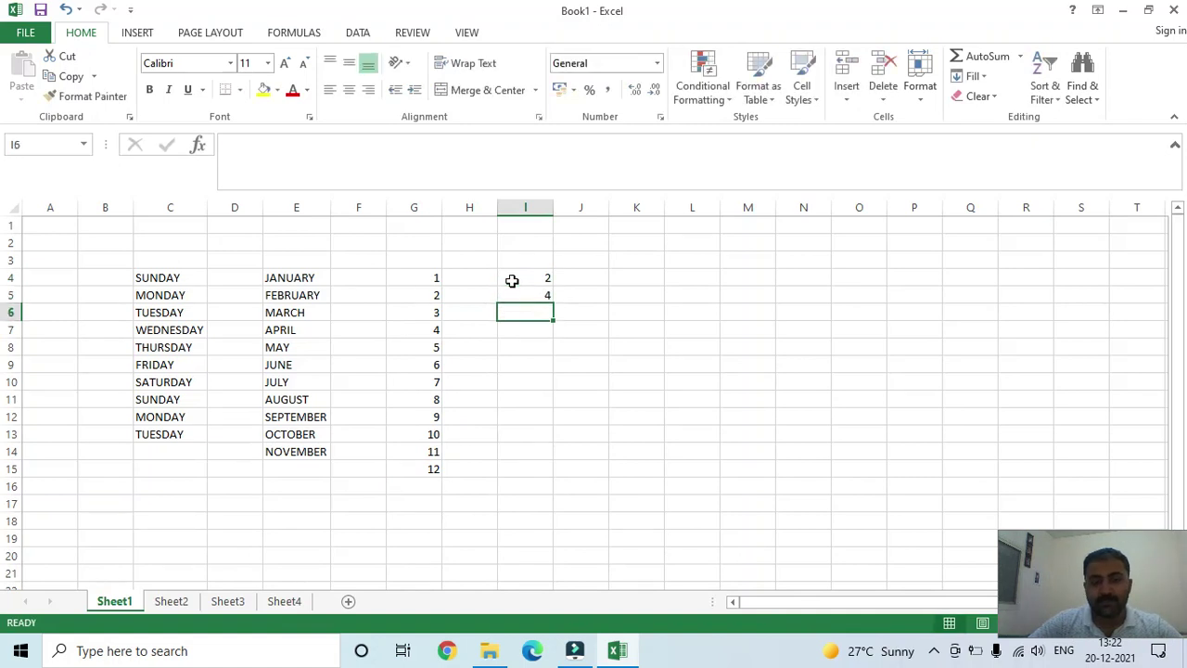
{"action": "left_click_drag", "start_coordinate": [523, 280], "coordinate": [549, 292]}
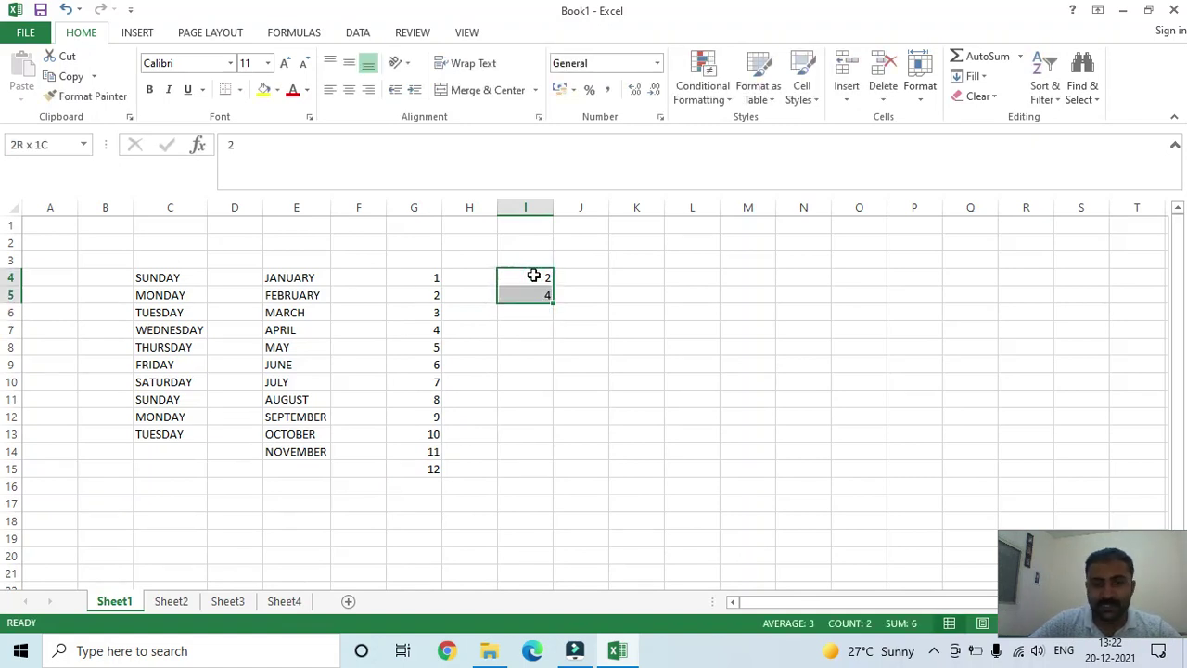
{"action": "left_click_drag", "start_coordinate": [553, 303], "coordinate": [574, 470]}
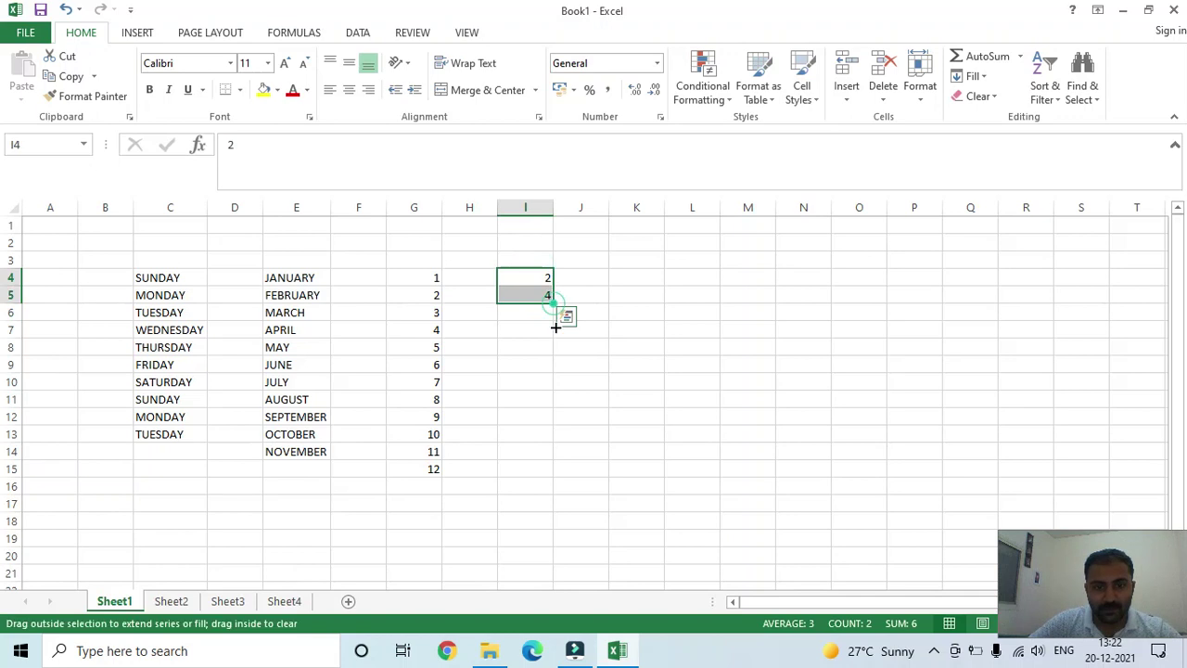
- Enter 5 and 10 in K4:K5 and extend the multiples of five to 55 in K14
{"action": "left_click", "coordinate": [641, 277]}
{"action": "type", "text": "5"}
{"action": "key", "text": "Return"}
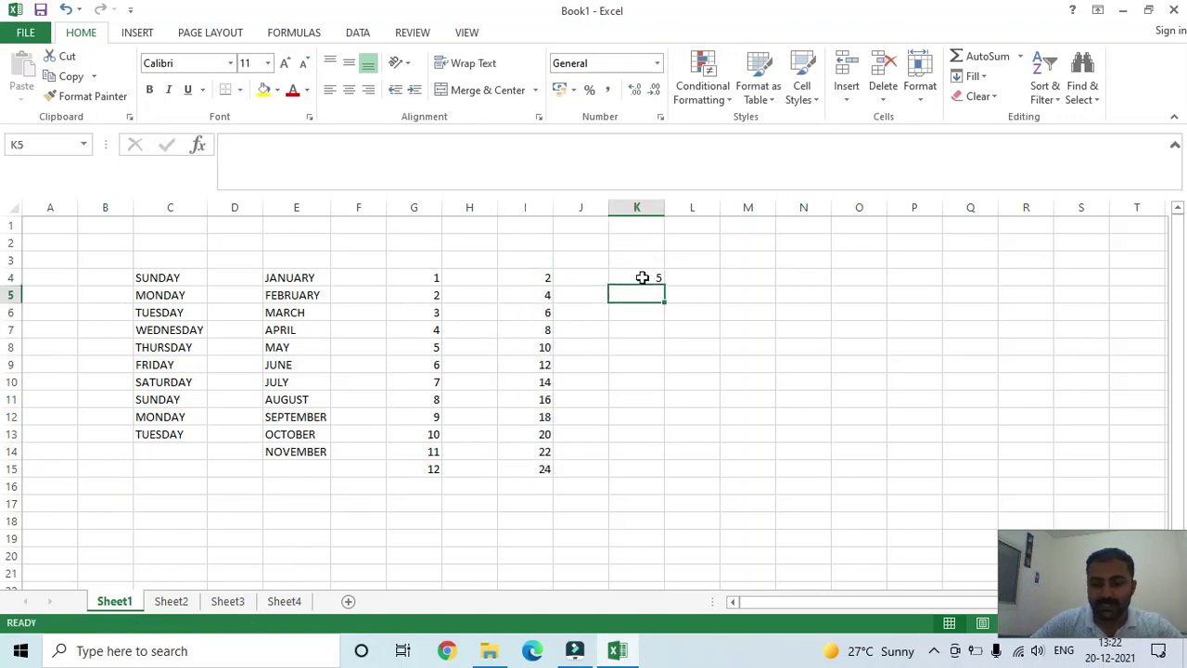
{"action": "type", "text": "10"}
{"action": "key", "text": "ctrl+Return"}
{"action": "key", "text": "Return"}
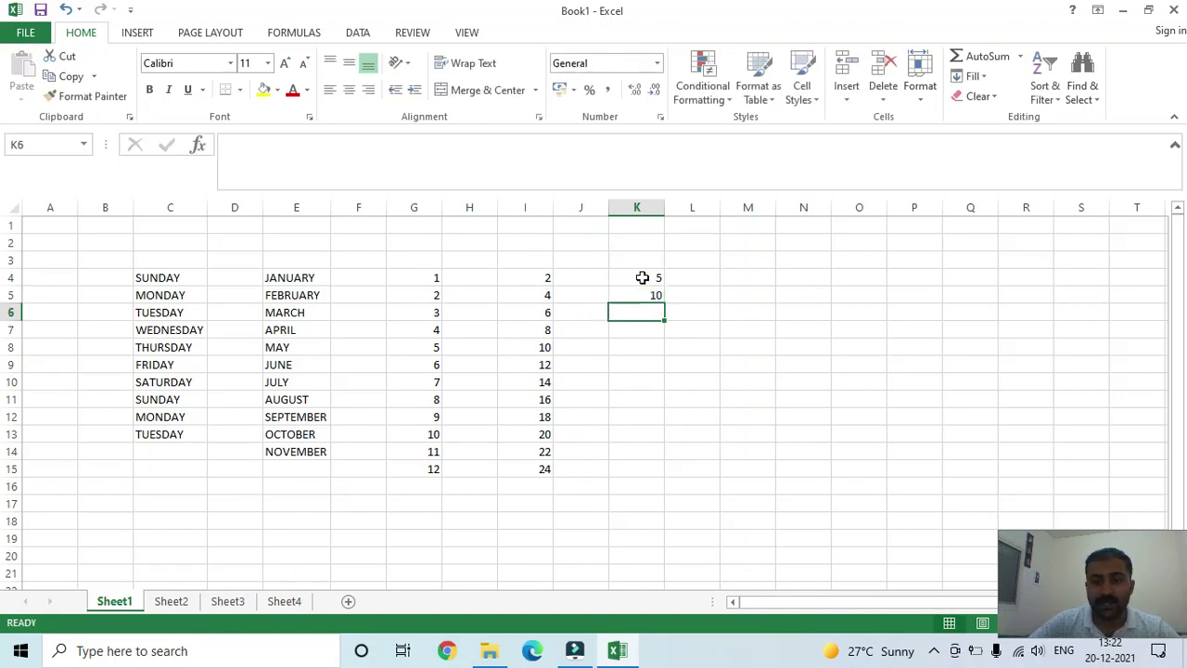
{"action": "left_click_drag", "start_coordinate": [652, 277], "coordinate": [674, 468]}
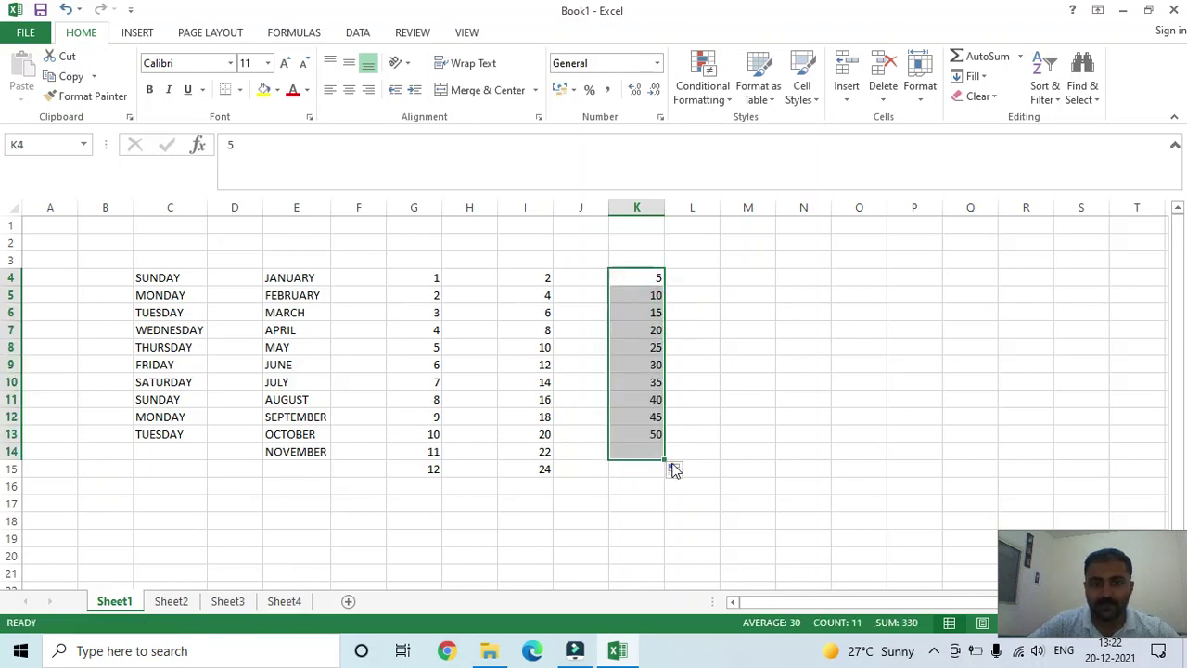
{"action": "left_click", "coordinate": [640, 482]}
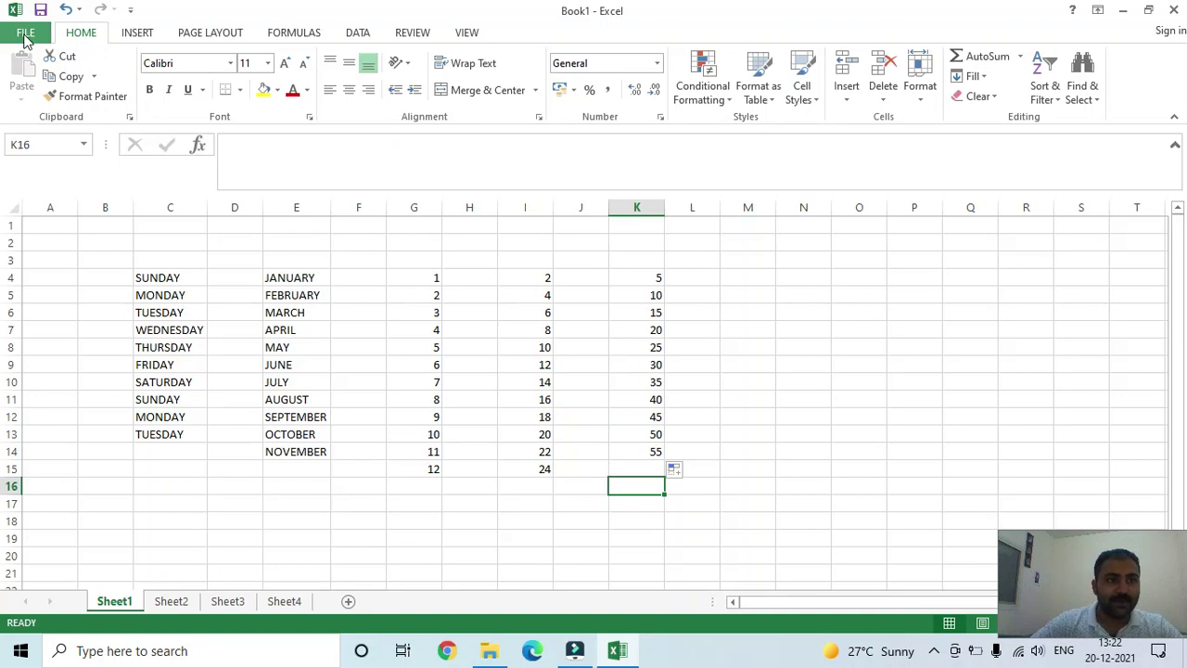
- Open Save As to the Desktop, cancel without saving, and switch to Sheet2
{"action": "left_click", "coordinate": [25, 32]}
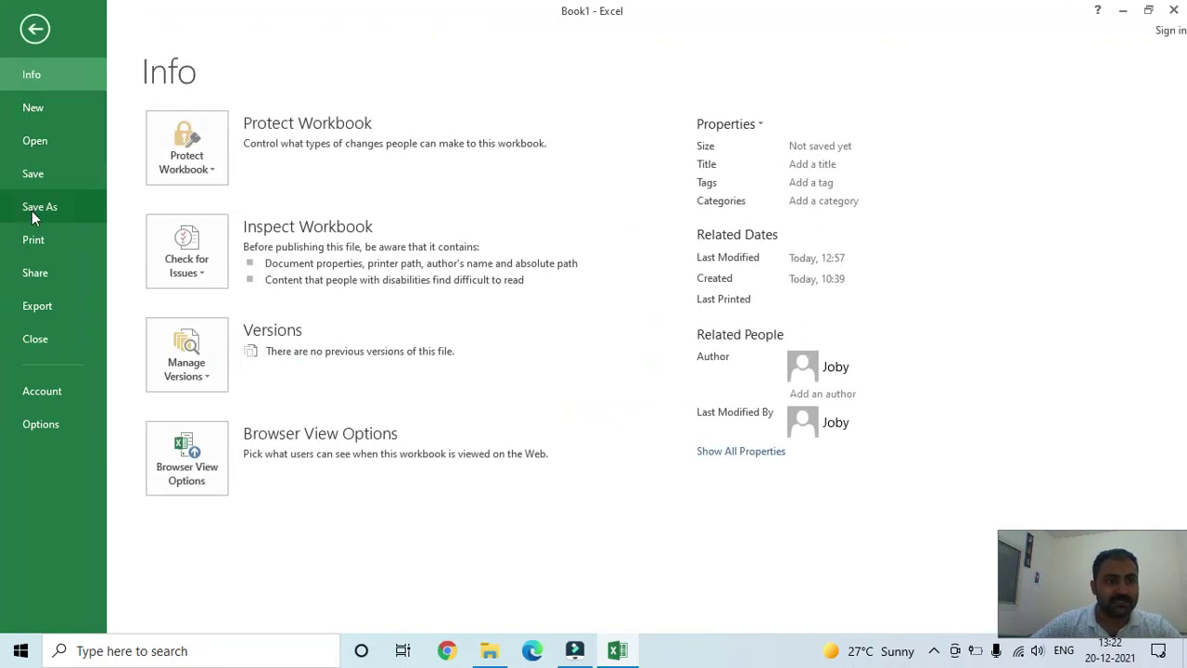
{"action": "left_click", "coordinate": [31, 210]}
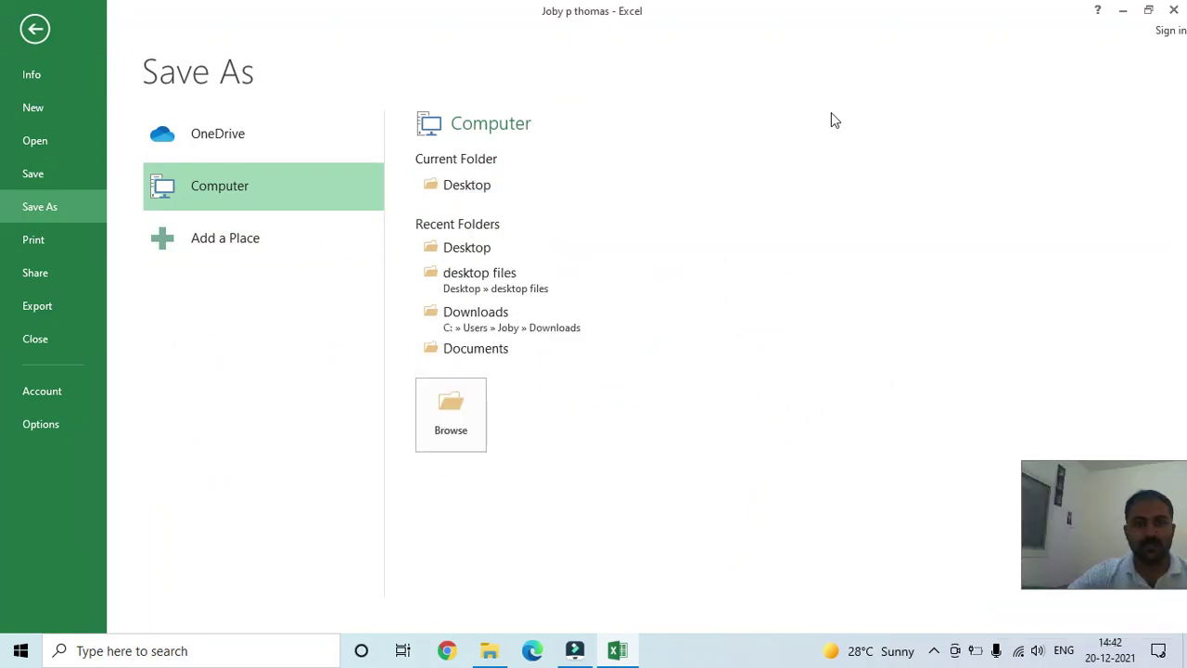
{"action": "left_click", "coordinate": [425, 186]}
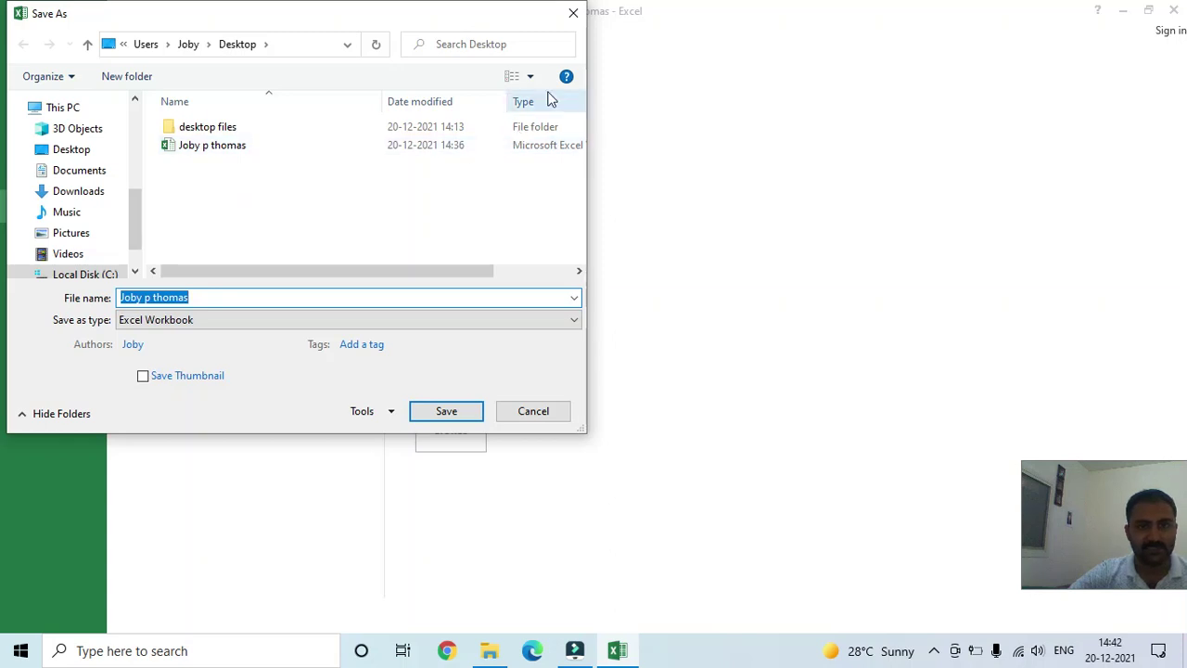
{"action": "left_click", "coordinate": [570, 26]}
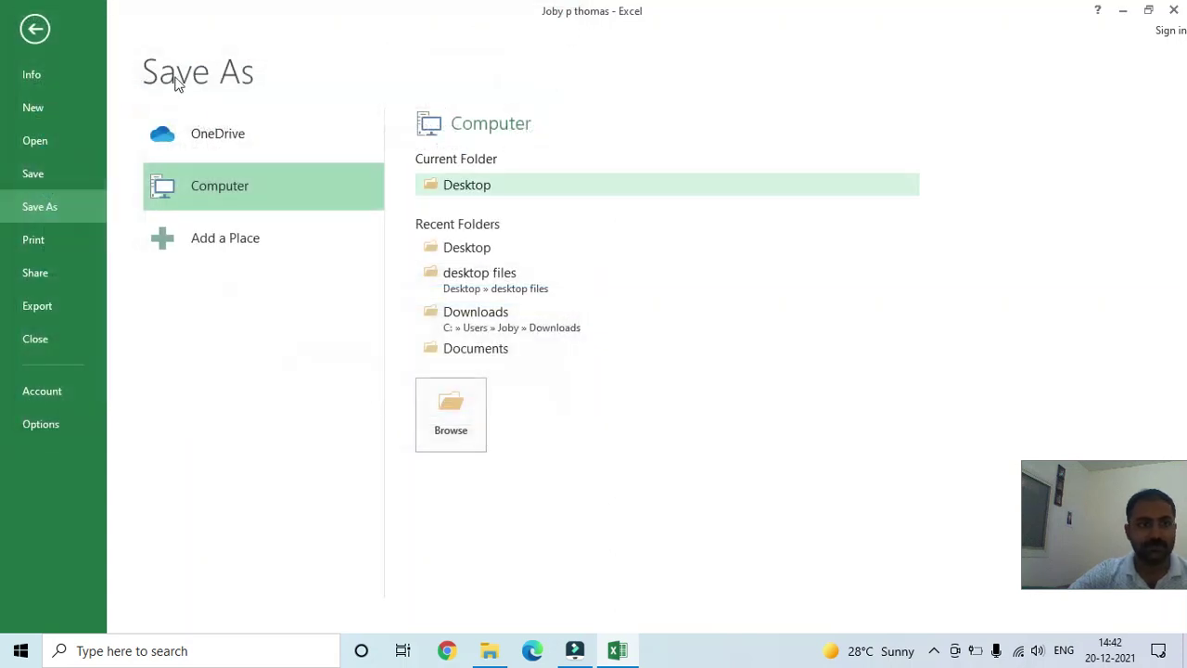
{"action": "left_click", "coordinate": [40, 37]}
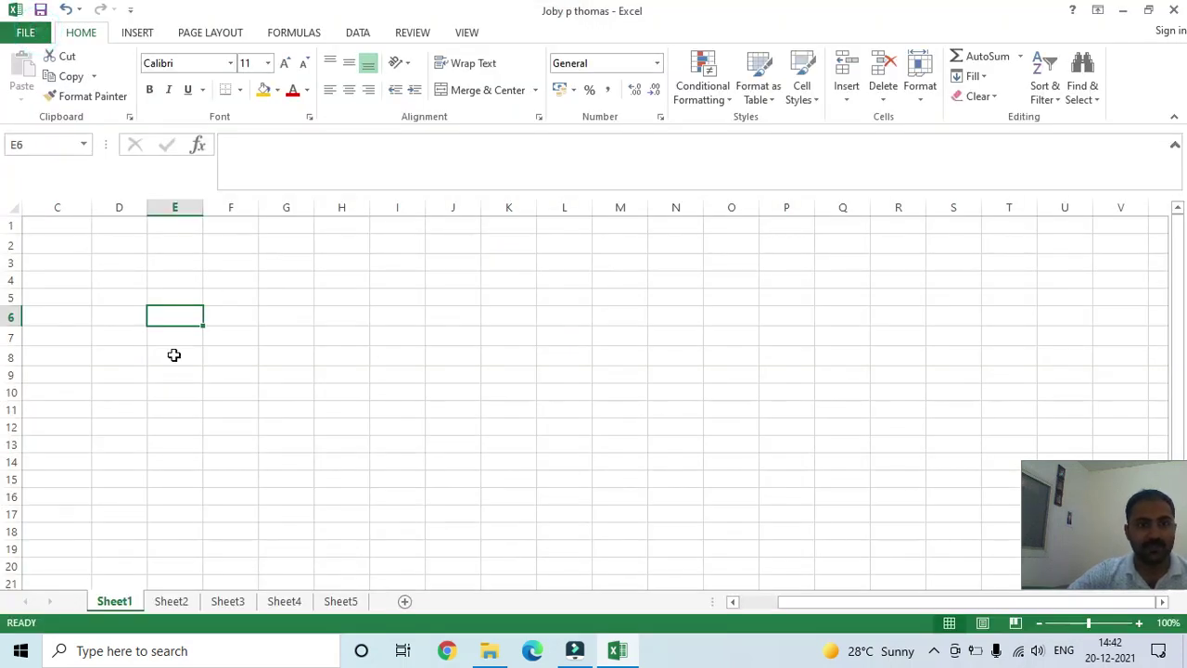
{"action": "left_click", "coordinate": [173, 353]}
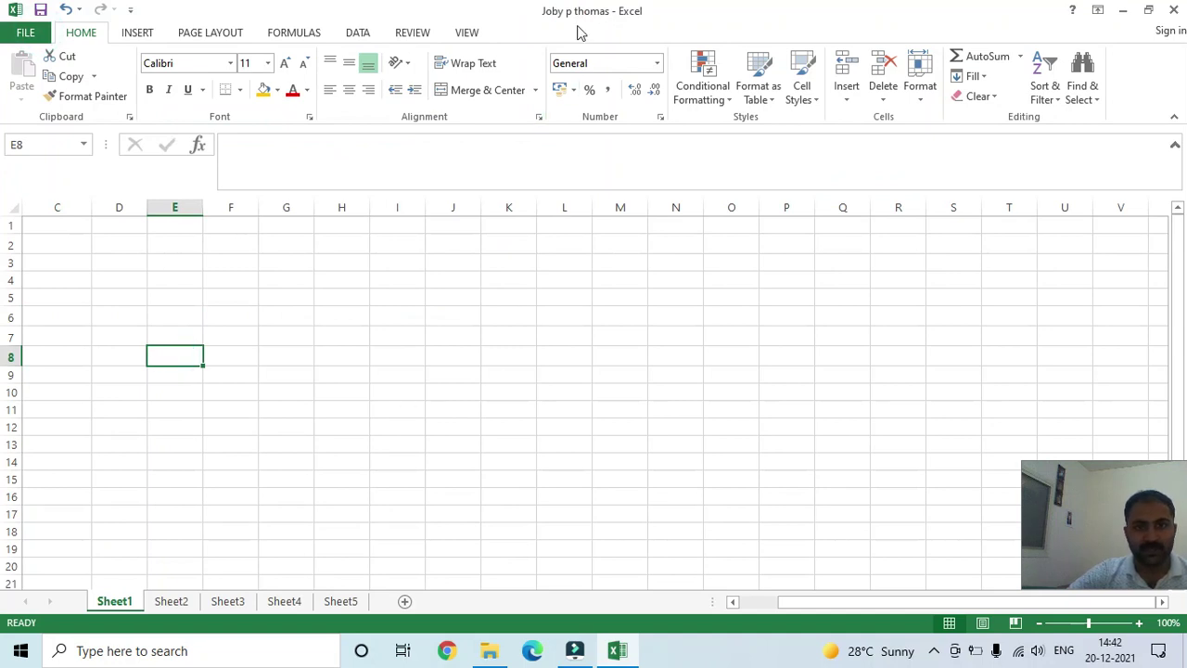
{"action": "key", "text": "ctrl+Page_Down"}
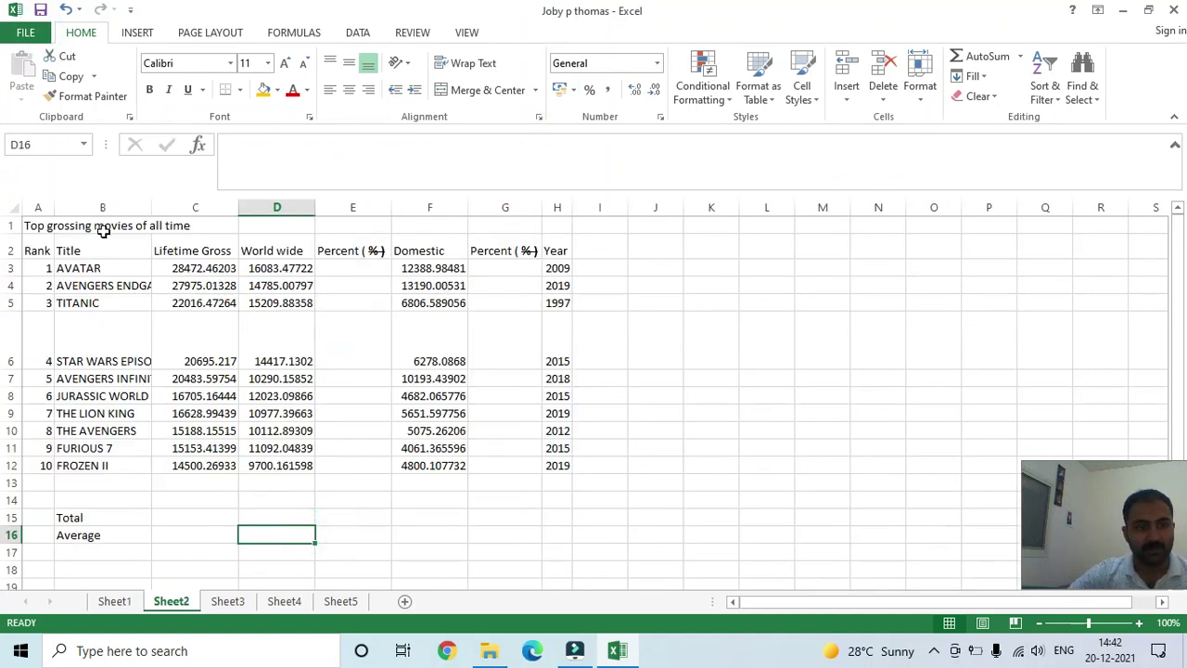
- Review the title, header row and AVATAR's gross and worldwide figures
{"action": "left_click", "coordinate": [103, 231]}
{"action": "left_click", "coordinate": [41, 250]}
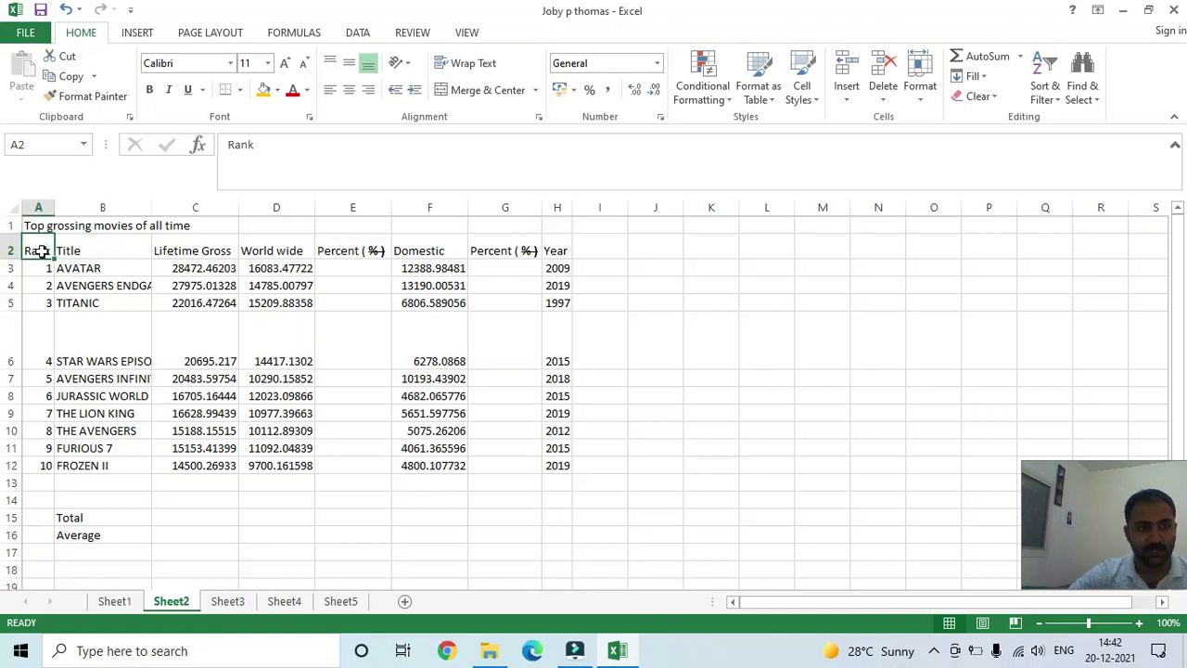
{"action": "key", "text": "Right"}
{"action": "key", "text": "Right"}
{"action": "key", "text": "Right"}
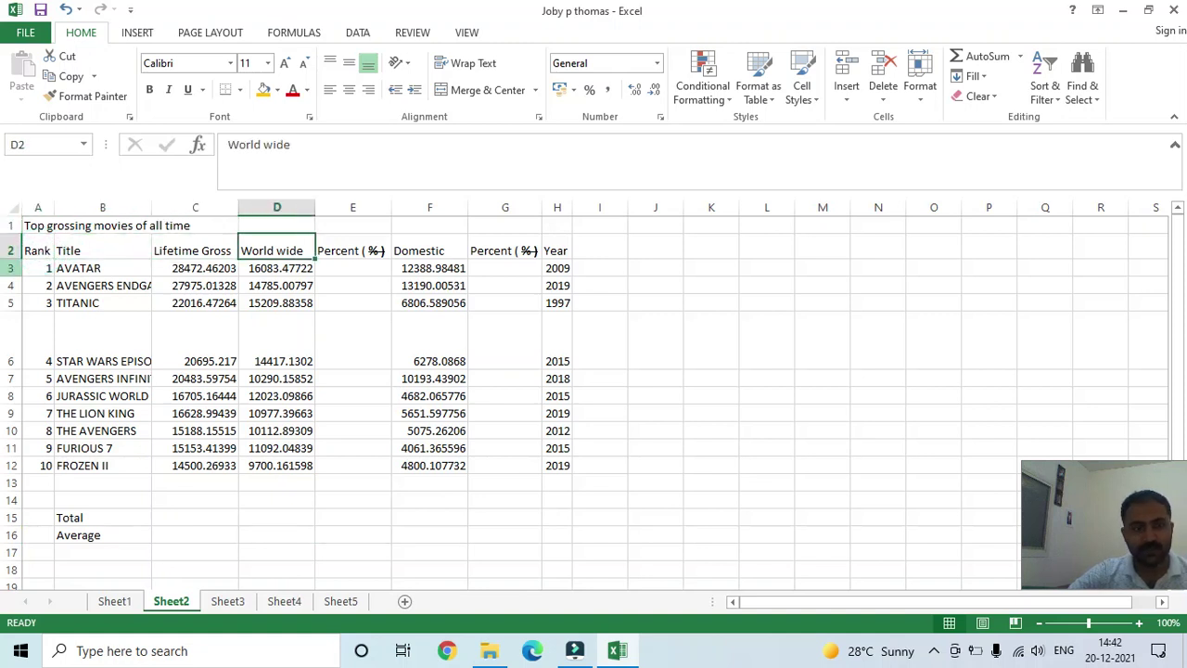
{"action": "left_click", "coordinate": [90, 271]}
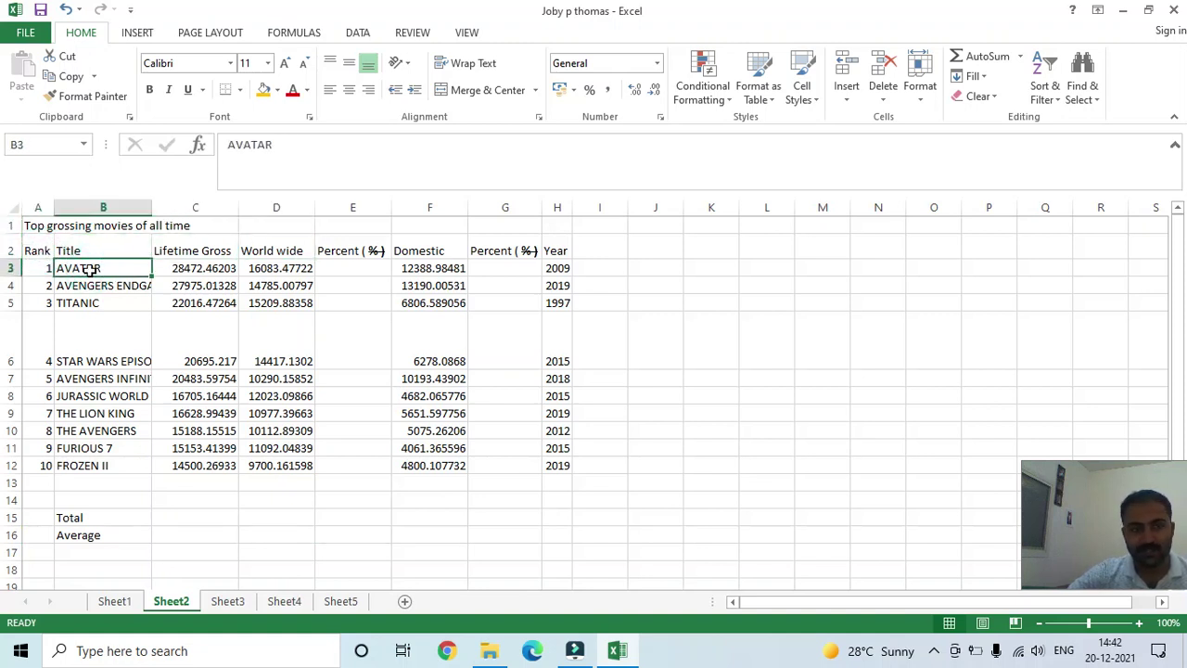
{"action": "key", "text": "Right"}
{"action": "key", "text": "Right"}
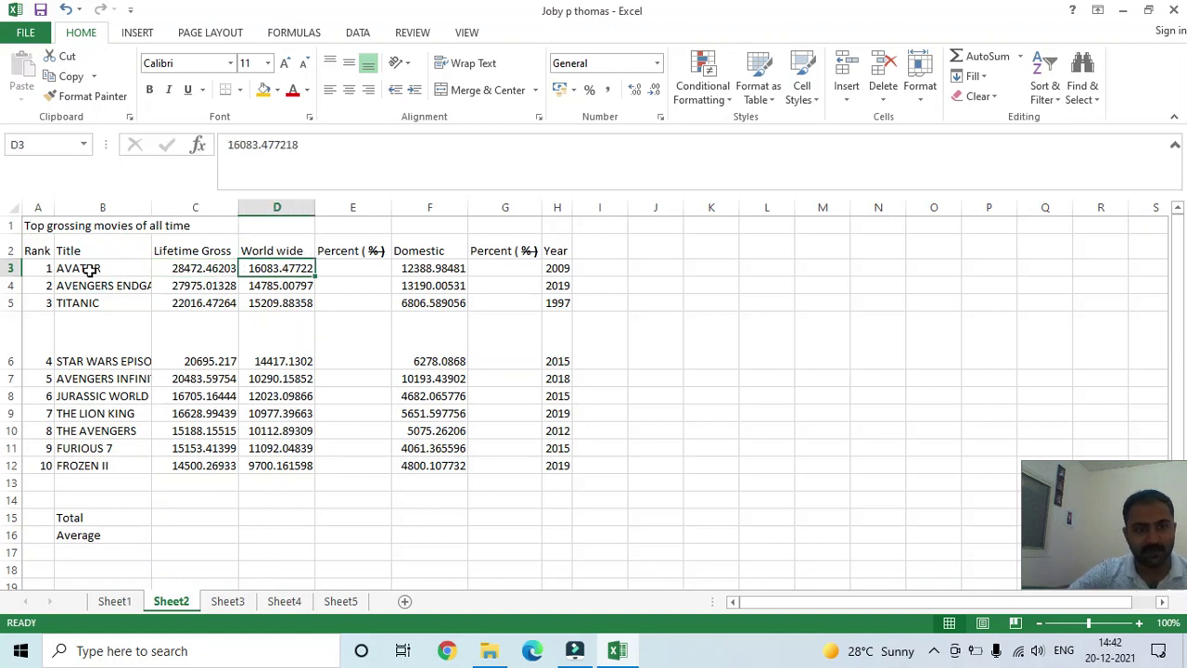
- Check both Percent headers and select E3 for AVATAR's percentage
{"action": "key", "text": "Right"}
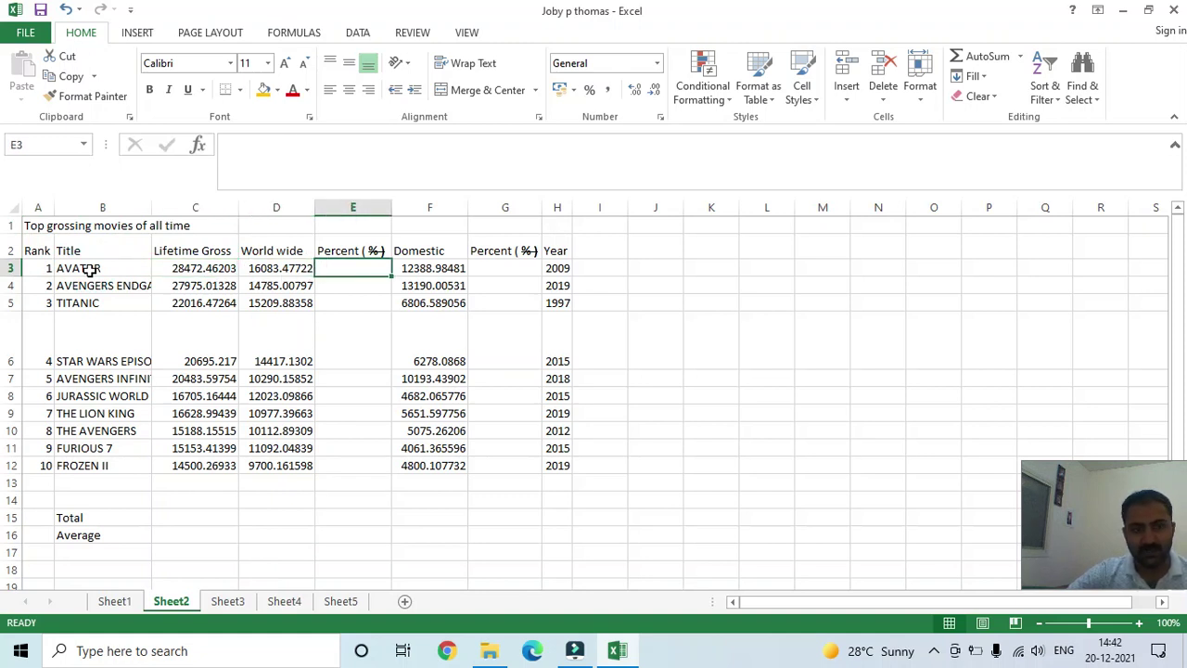
{"action": "key", "text": "Up"}
{"action": "key", "text": "Down"}
{"action": "key", "text": "Right"}
{"action": "key", "text": "Up"}
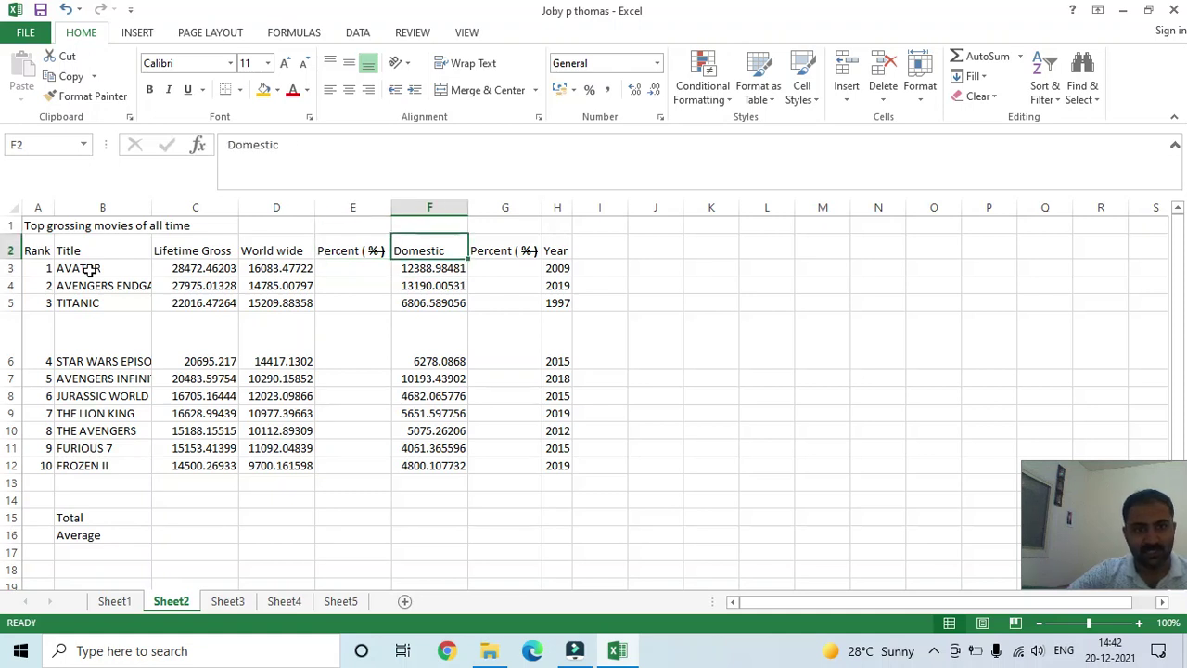
{"action": "key", "text": "Down"}
{"action": "key", "text": "Right"}
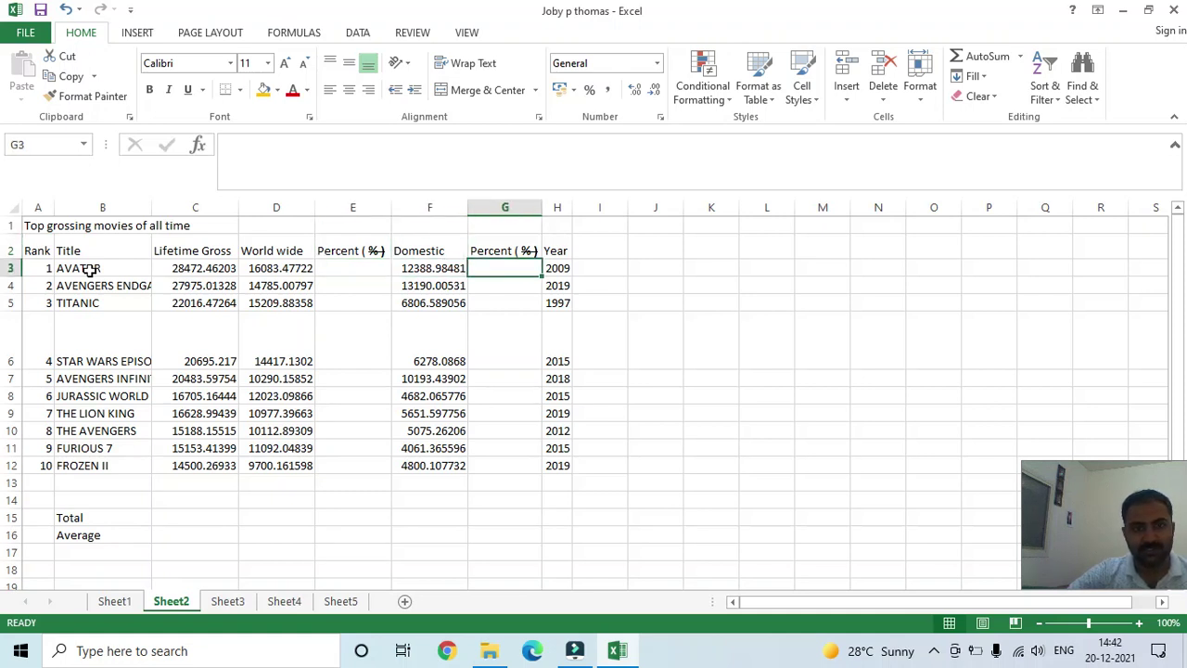
{"action": "key", "text": "Up"}
{"action": "key", "text": "Down"}
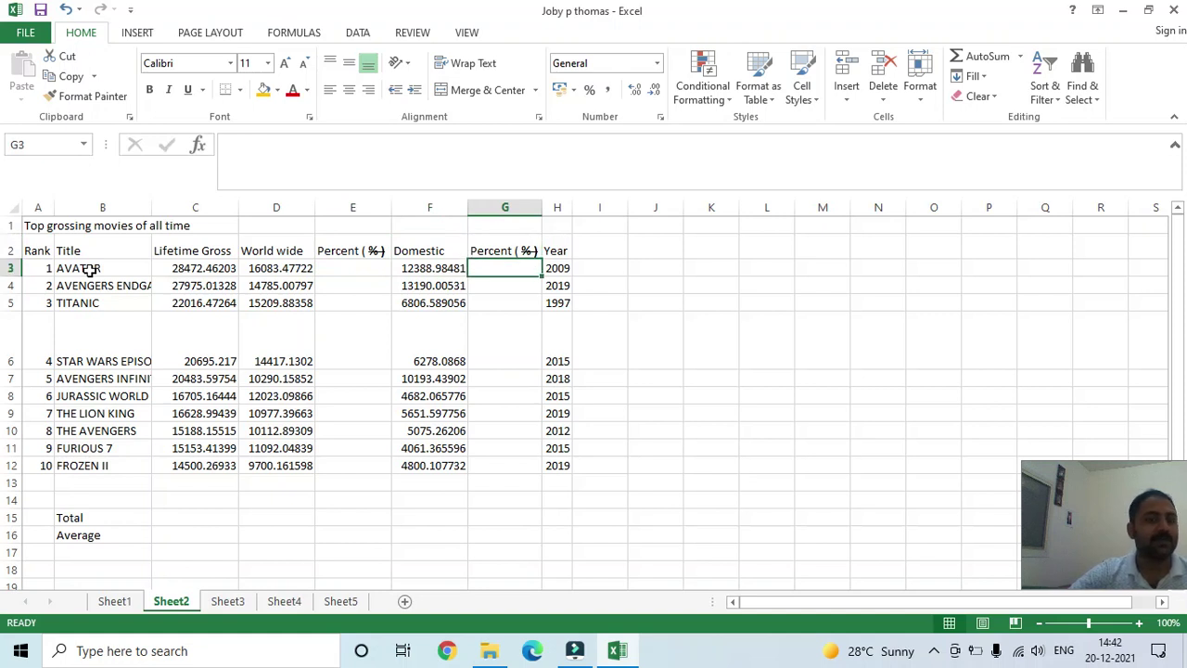
{"action": "left_click", "coordinate": [343, 266]}
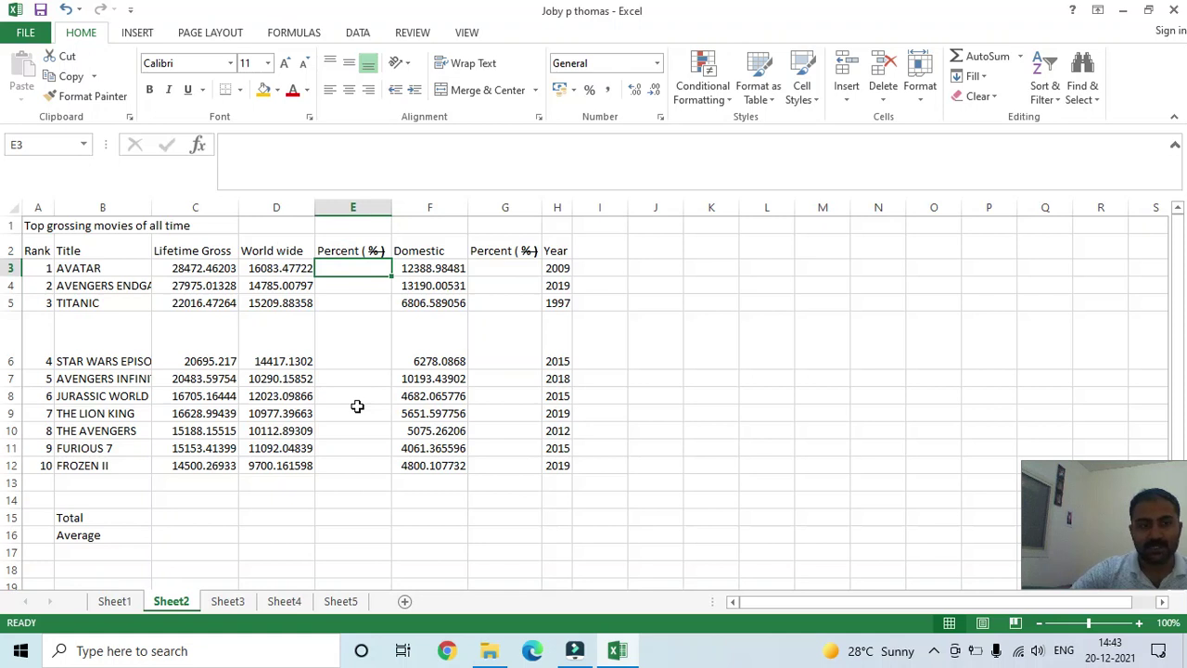
- Enter =D3/C3 in E3 for AVATAR's worldwide share, giving 0.564878345
{"action": "type", "text": "="}
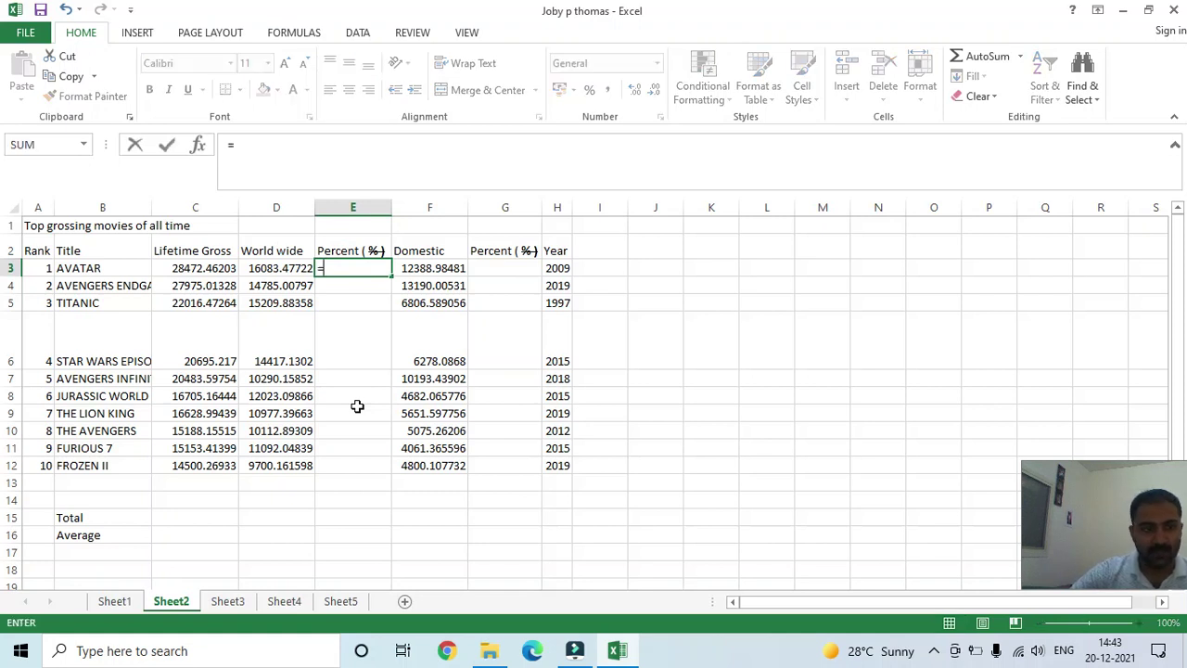
{"action": "key", "text": "Left"}
{"action": "type", "text": "/"}
{"action": "key", "text": "Left"}
{"action": "key", "text": "Left"}
{"action": "key", "text": "Return"}
- Select the Lifetime Gross values from C3 down to C11
{"action": "left_click", "coordinate": [339, 267]}
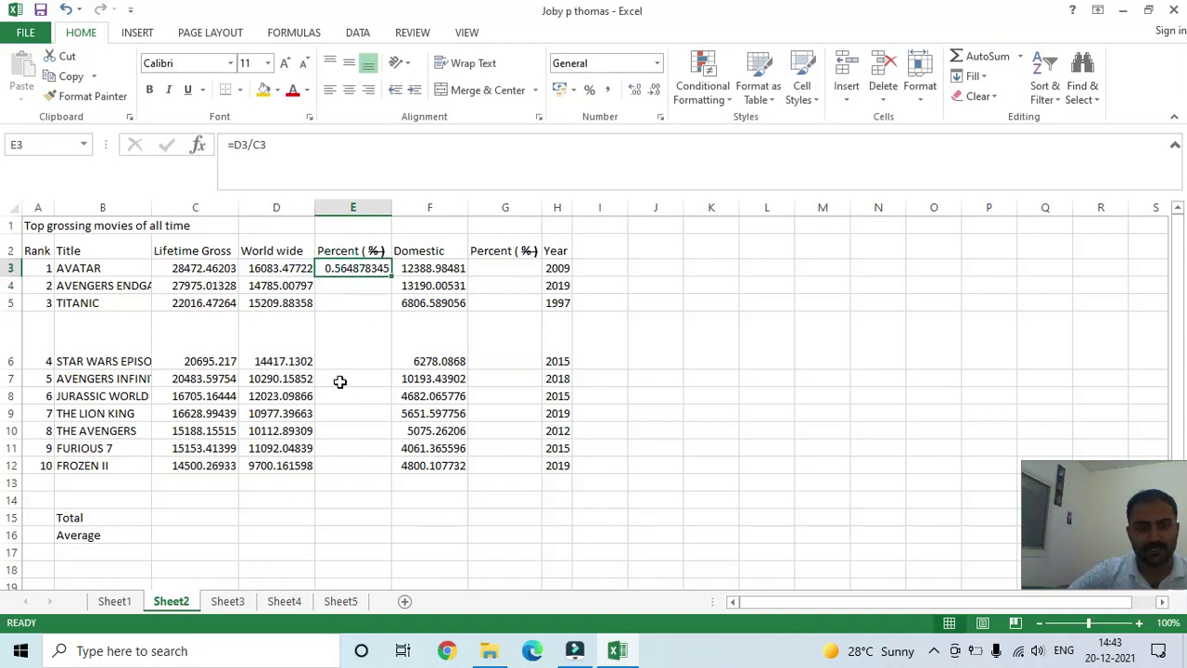
{"action": "key", "text": "Down"}
{"action": "key", "text": "Left"}
{"action": "key", "text": "Left"}
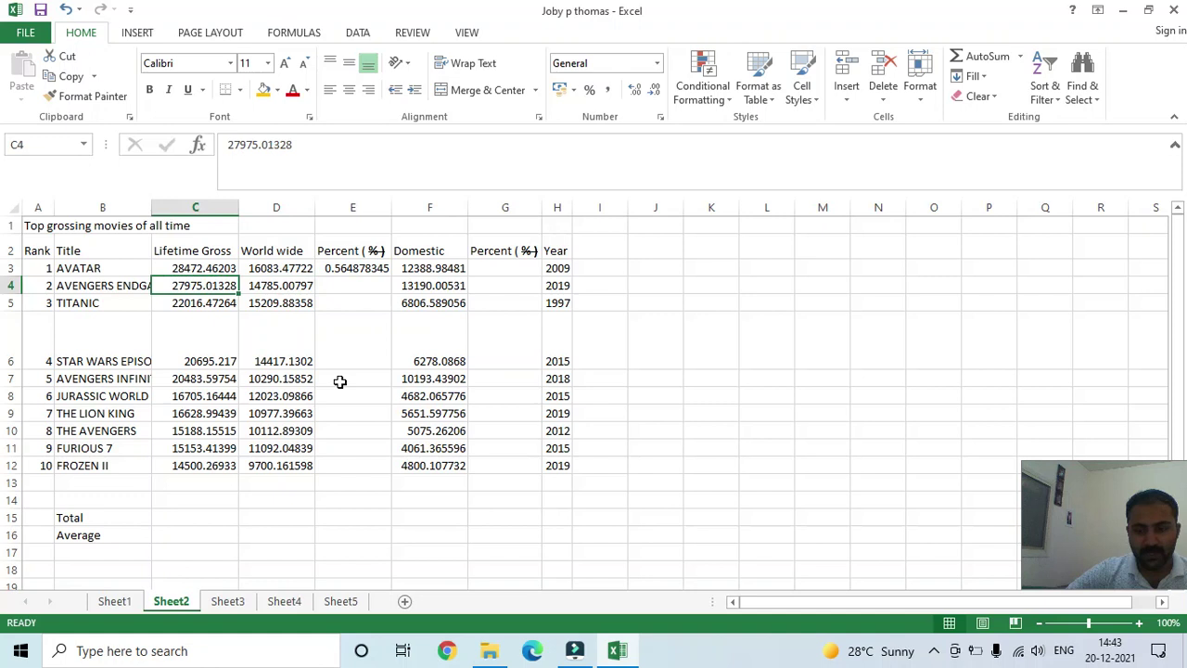
{"action": "key", "text": "Up"}
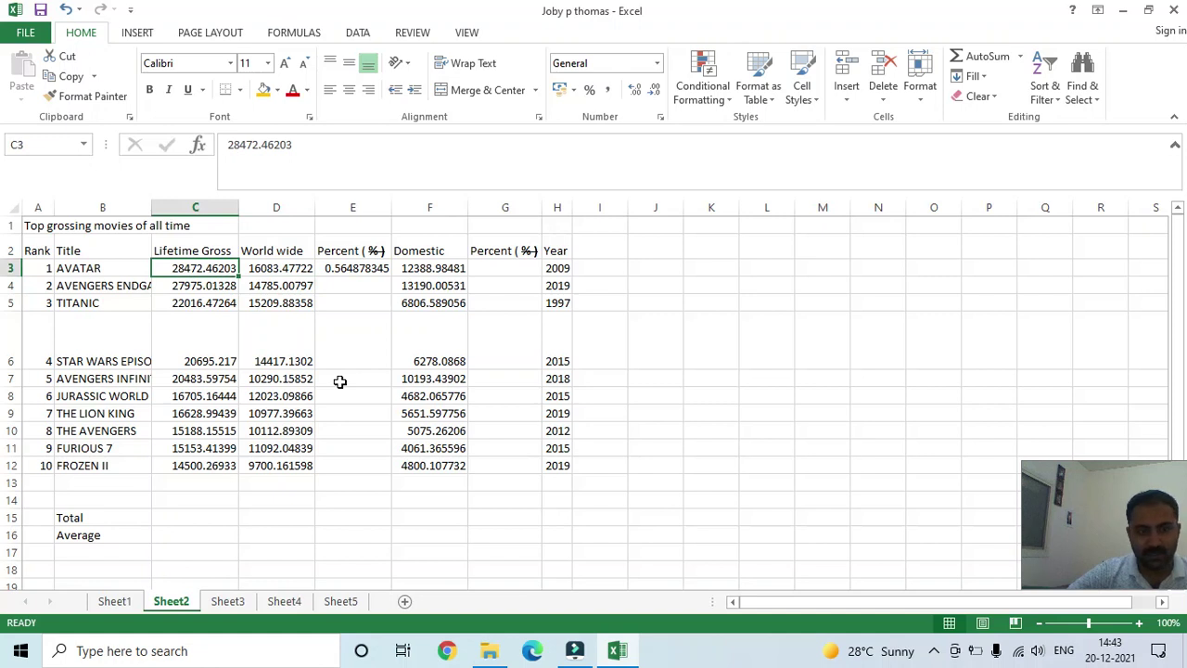
{"action": "key", "text": "shift+Down"}
{"action": "key", "text": "shift+Down"}
{"action": "key", "text": "shift+Down"}
{"action": "key", "text": "shift+Down"}
{"action": "key", "text": "shift+Down"}
{"action": "key", "text": "shift+Down"}
{"action": "key", "text": "shift+Down"}
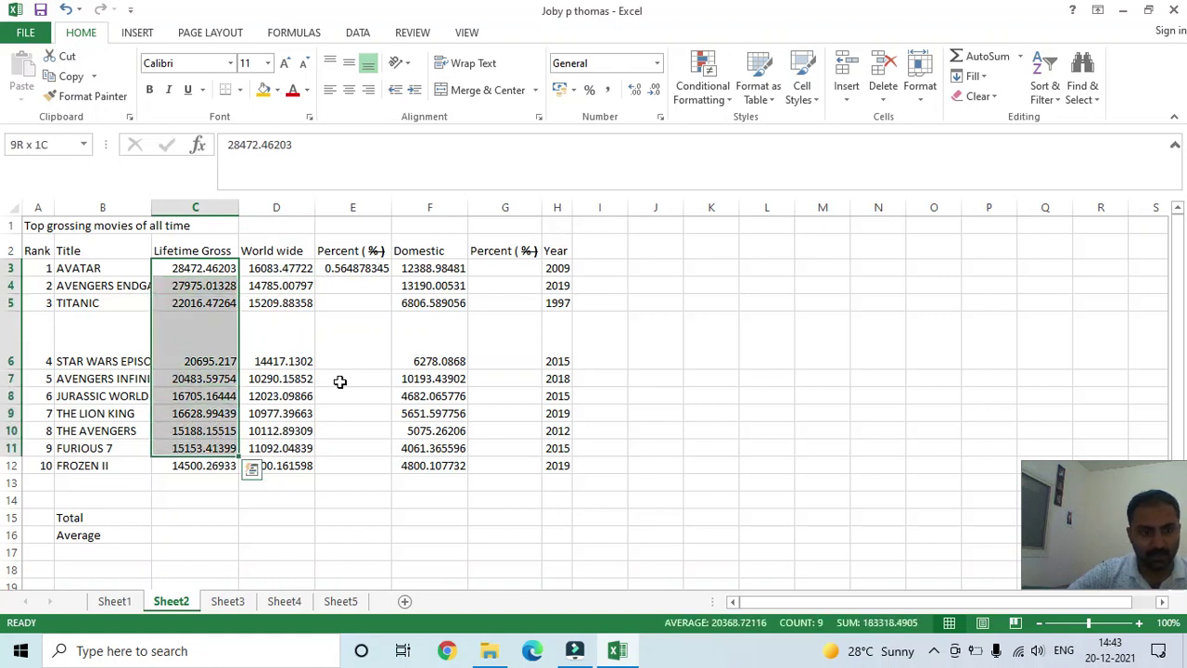
{"action": "key", "text": "shift+Down"}
- Extend the selection to C3:G12 and adjust it to show two decimal places
{"action": "key", "text": "shift+Right"}
{"action": "key", "text": "shift+Right"}
{"action": "key", "text": "shift+Right"}
{"action": "key", "text": "shift+Right"}
{"action": "left_click", "coordinate": [655, 90]}
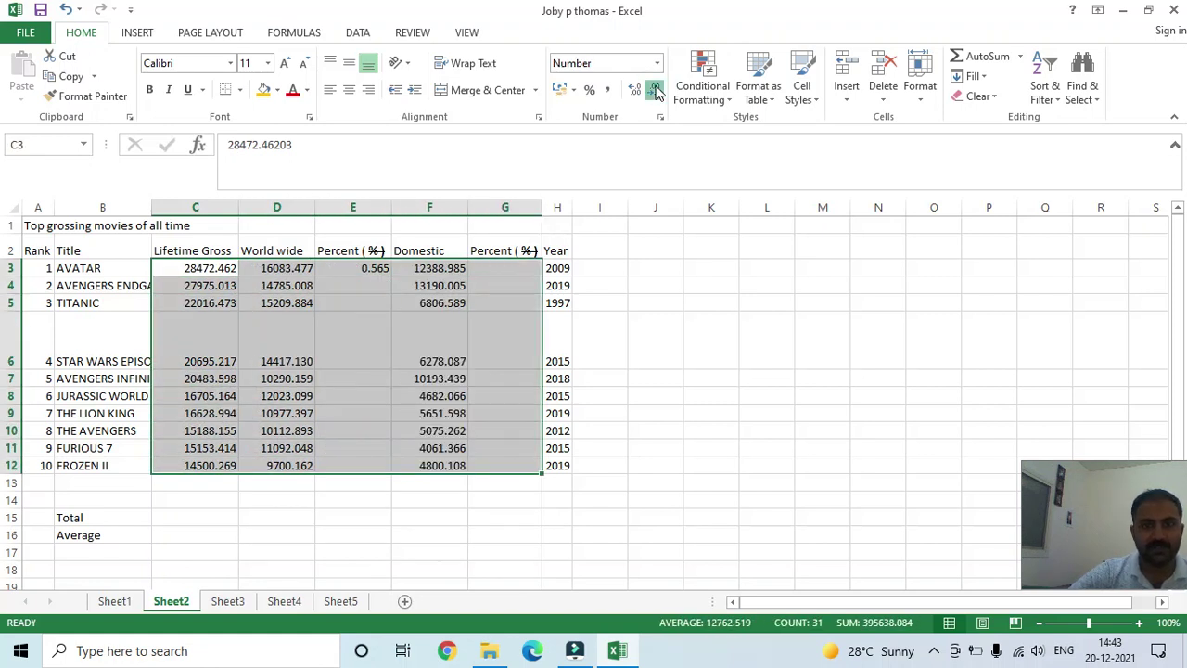
{"action": "left_click", "coordinate": [654, 90]}
{"action": "left_click", "coordinate": [633, 90]}
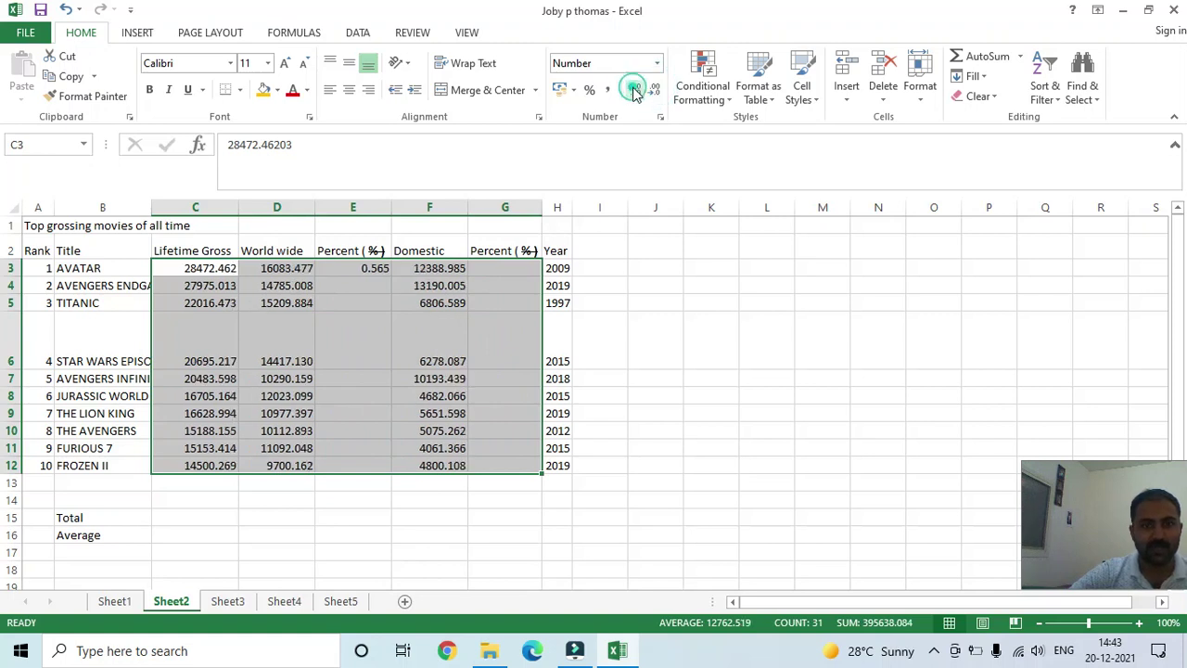
{"action": "left_click", "coordinate": [633, 90]}
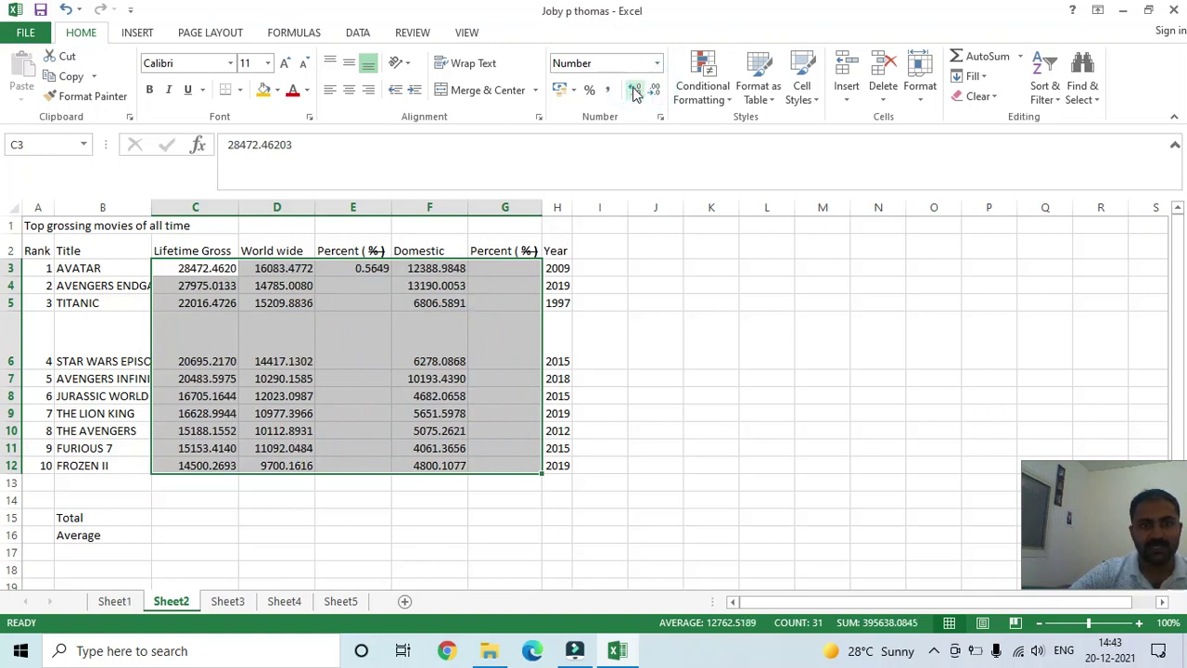
{"action": "left_click", "coordinate": [654, 90]}
{"action": "left_click", "coordinate": [655, 90]}
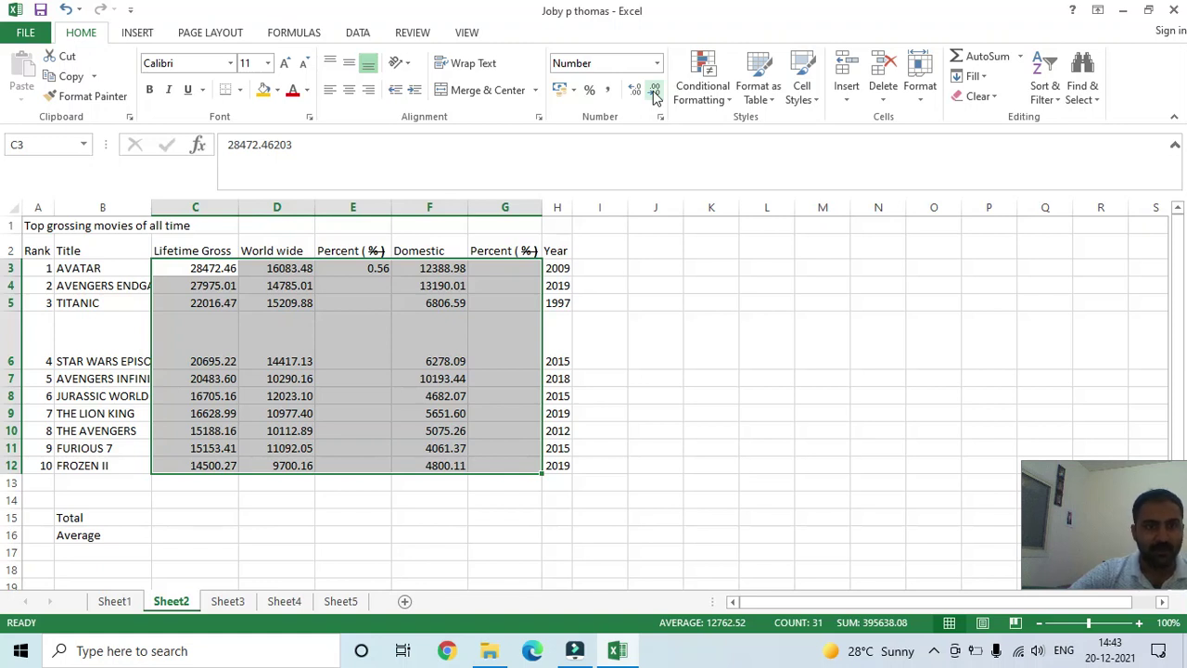
{"action": "right_click", "coordinate": [207, 268]}
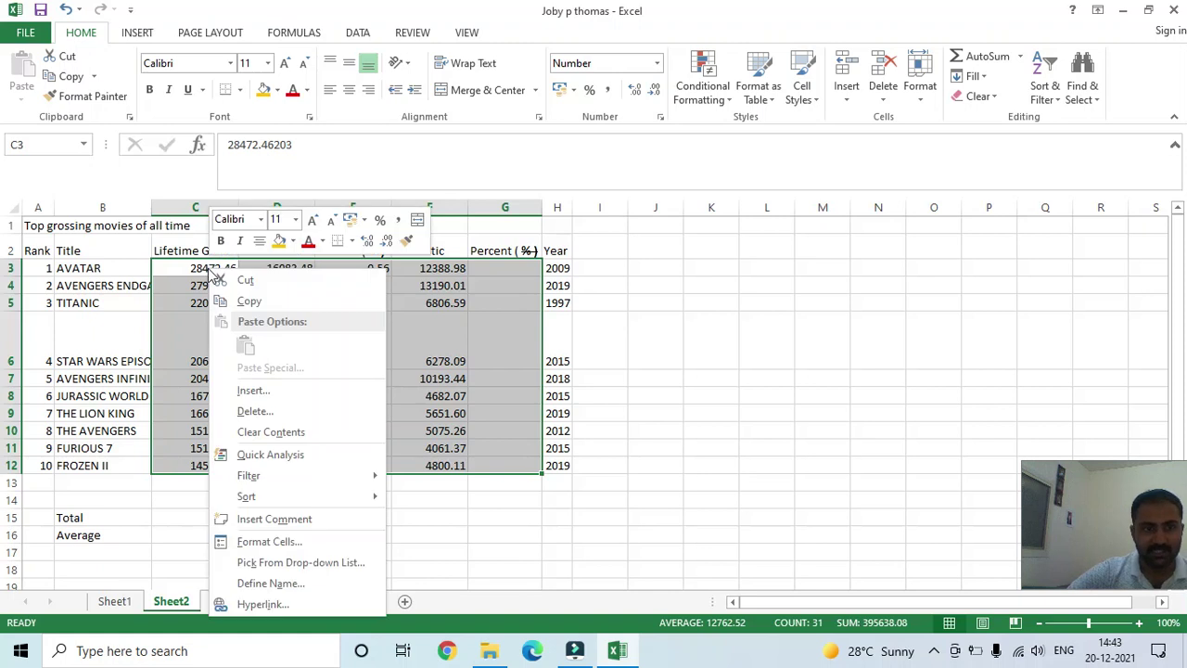
{"action": "left_click", "coordinate": [263, 541]}
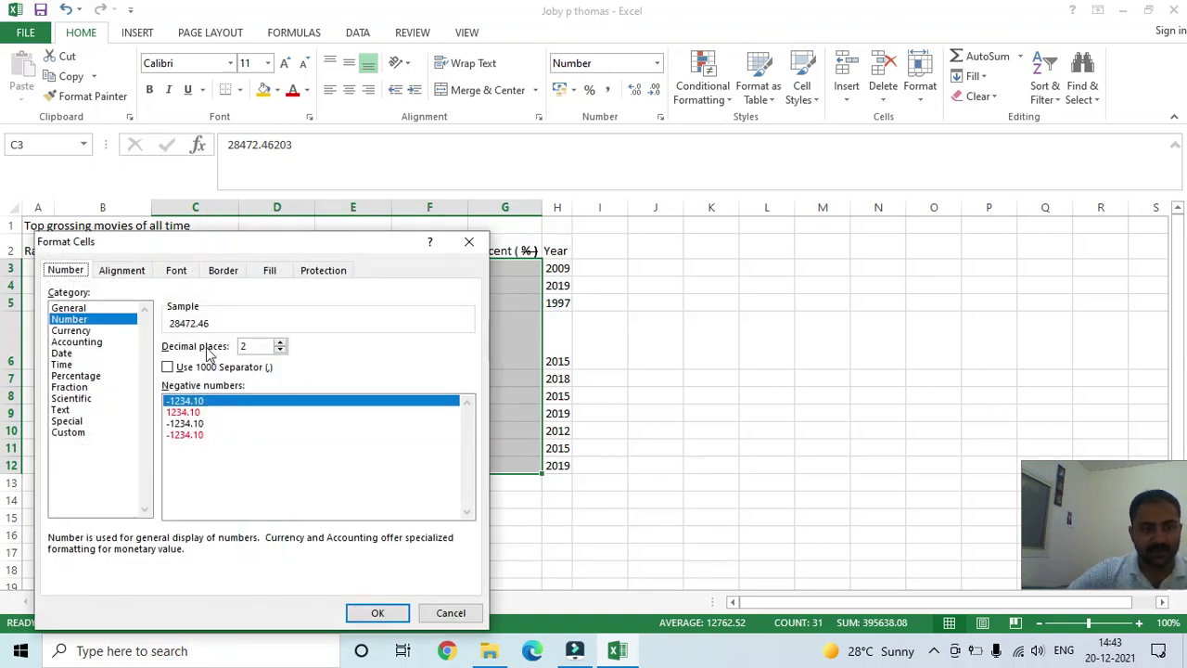
{"action": "left_click", "coordinate": [261, 344]}
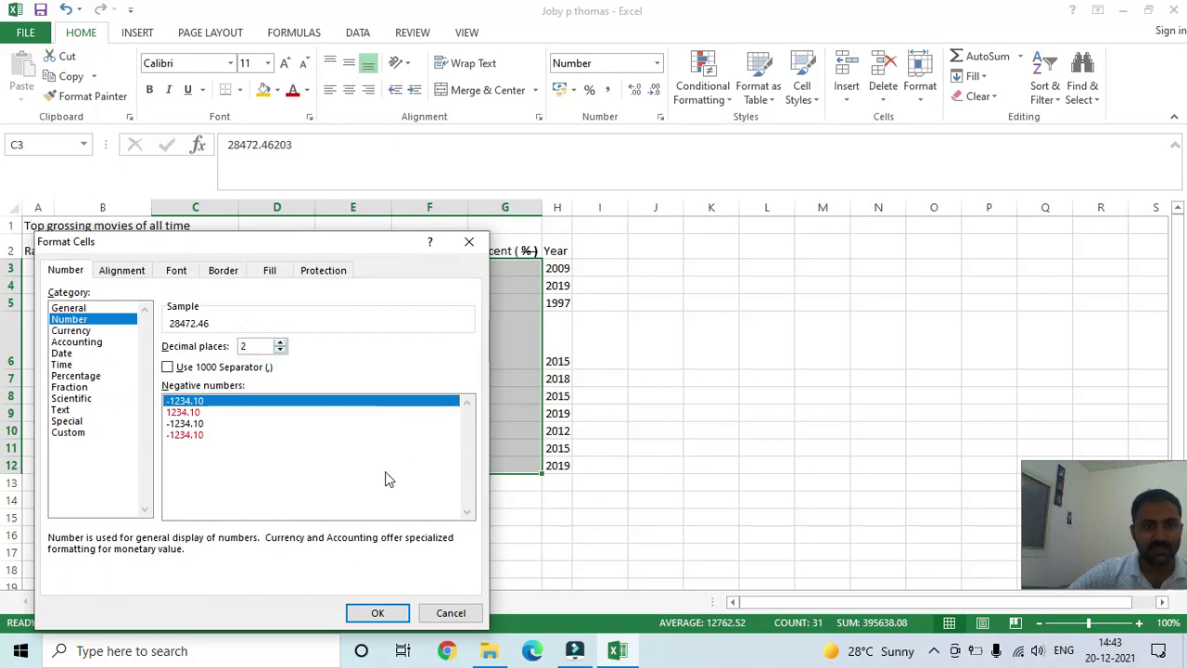
{"action": "left_click", "coordinate": [378, 612]}
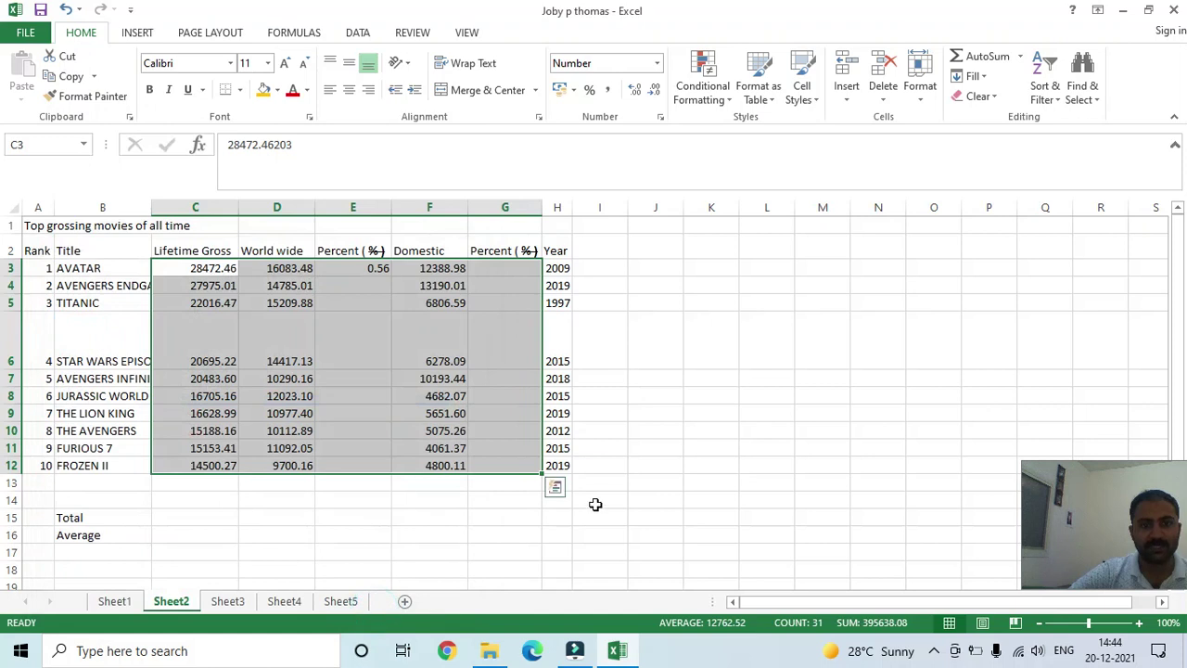
{"action": "left_click", "coordinate": [690, 432]}
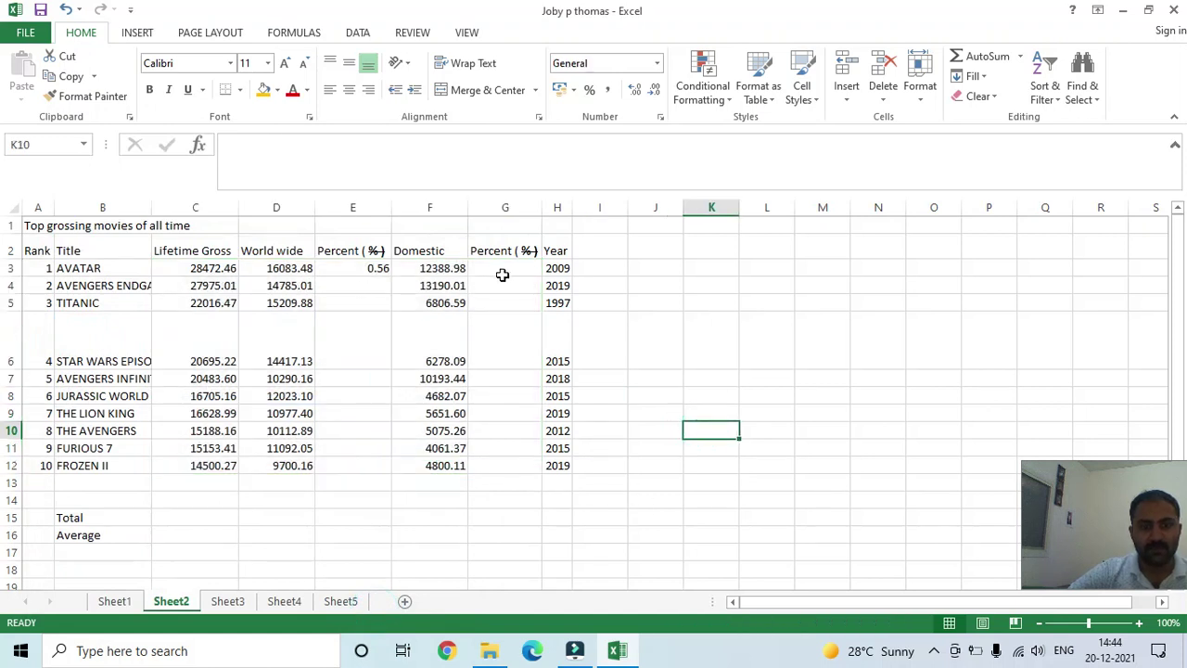
{"action": "left_click", "coordinate": [502, 275]}
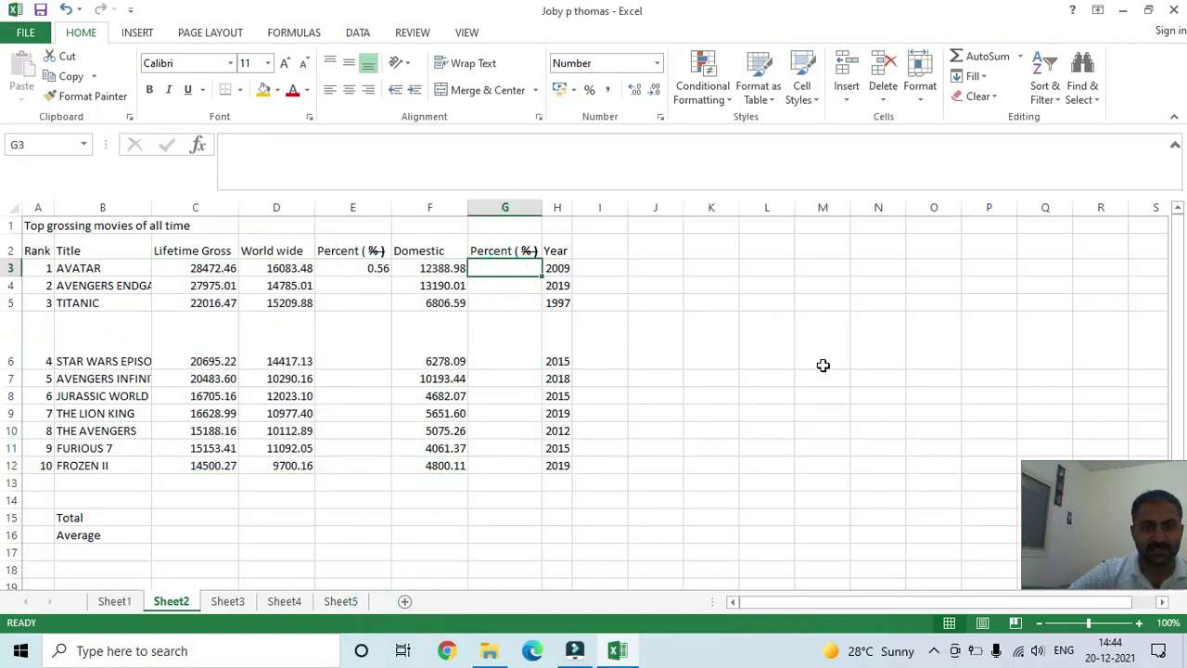
- Enter =F3/C3 in G3 for AVATAR's domestic share of lifetime gross
{"action": "type", "text": "="}
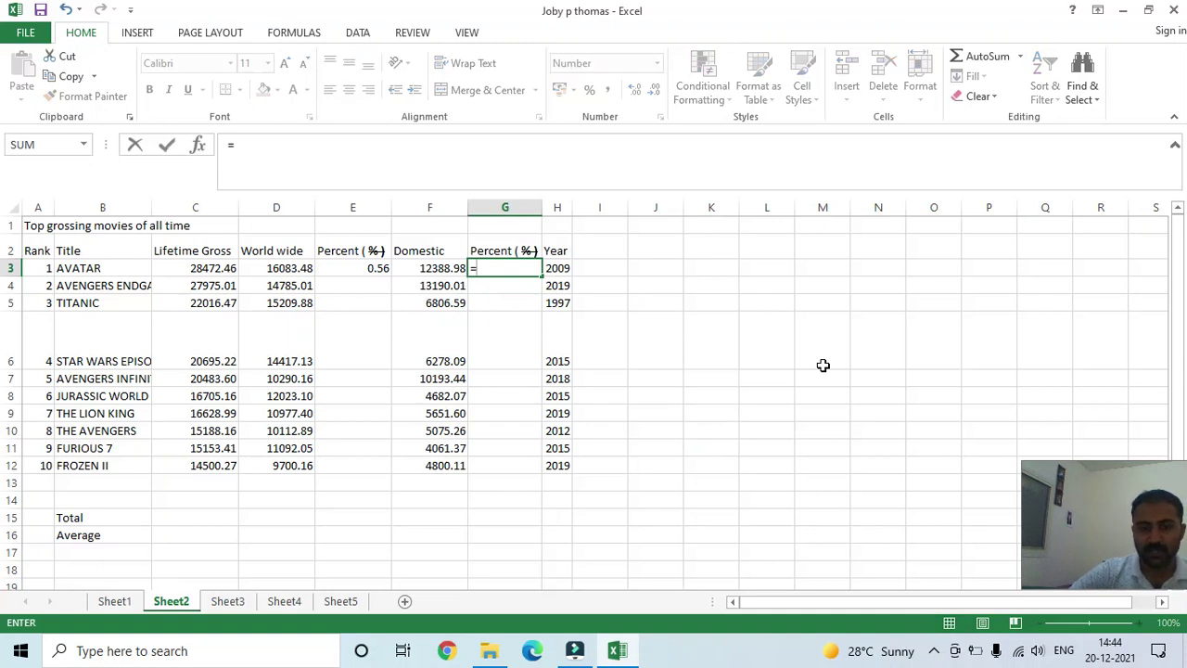
{"action": "key", "text": "Left"}
{"action": "type", "text": "/"}
{"action": "key", "text": "Left"}
{"action": "key", "text": "Left"}
{"action": "key", "text": "Left"}
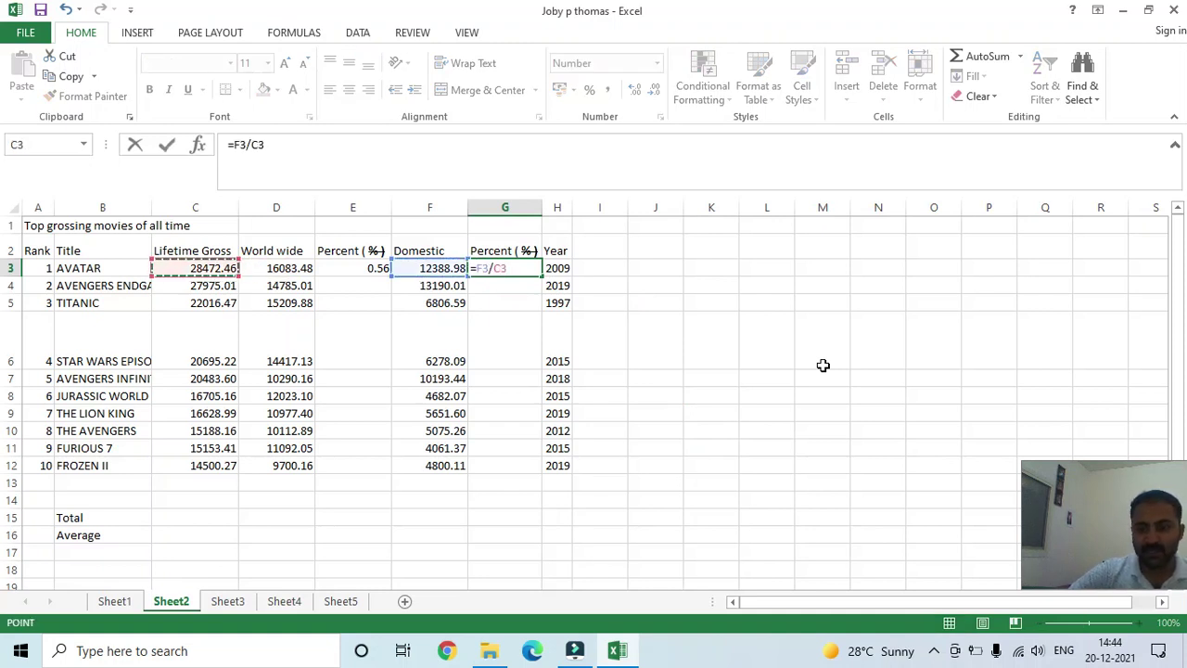
{"action": "key", "text": "Return"}
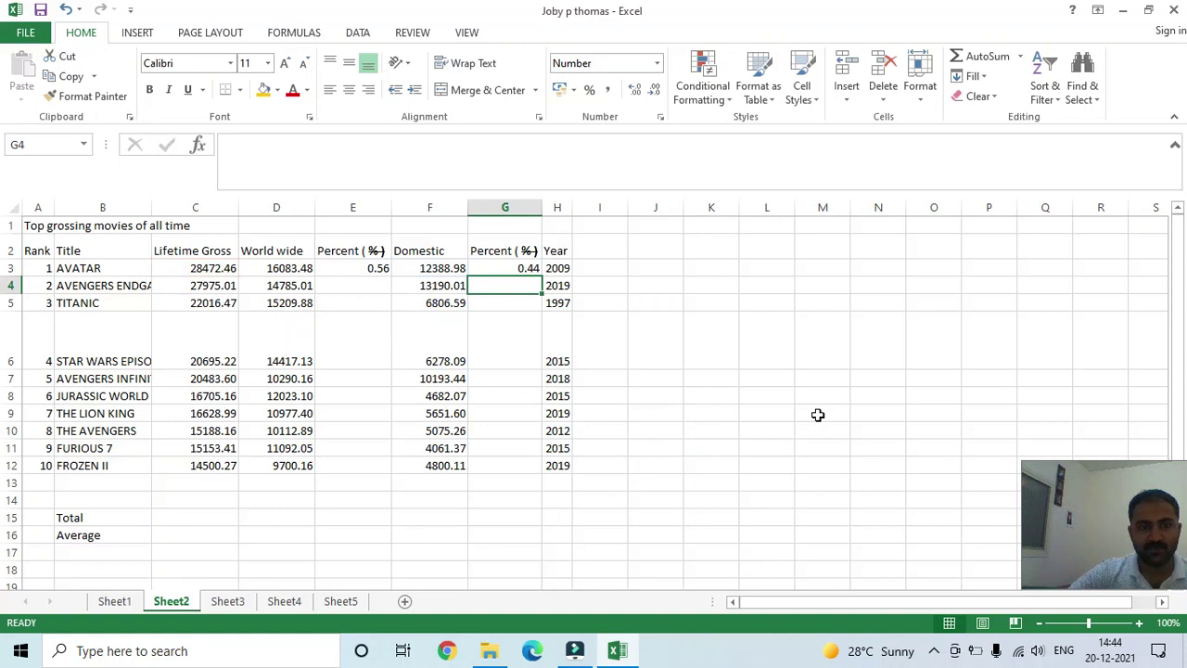
- Format the share formulas in E3 and G3 in Percent Style
{"action": "left_click", "coordinate": [375, 271]}
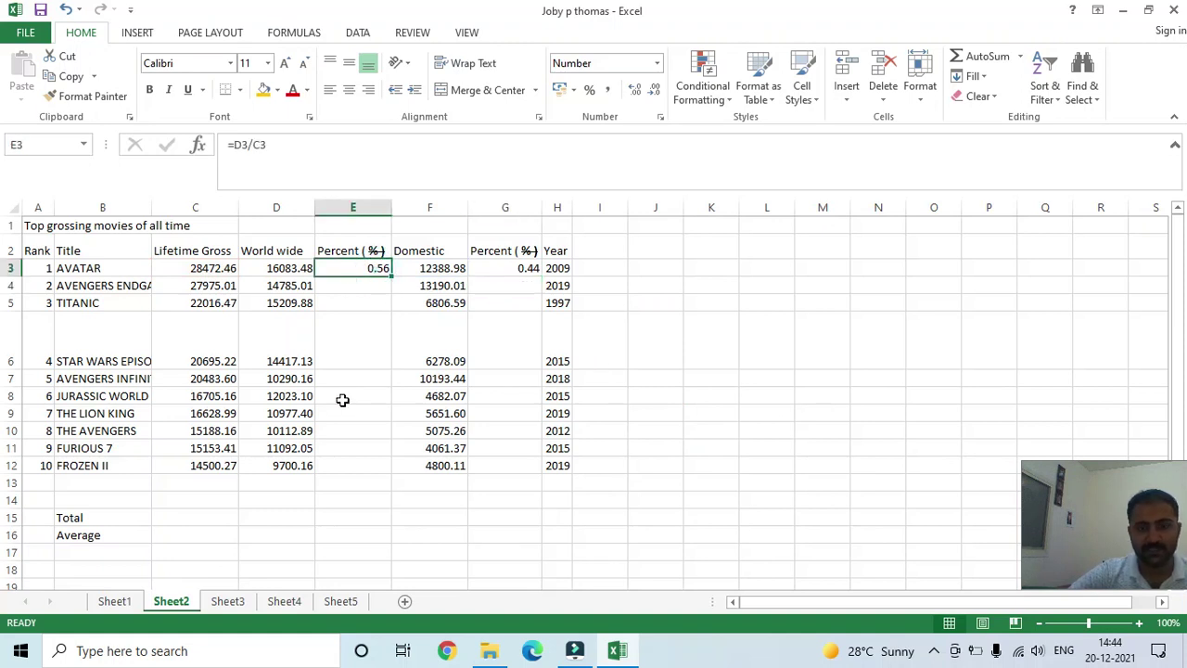
{"action": "key", "text": "Right"}
{"action": "key", "text": "Right"}
{"action": "key", "text": "Left"}
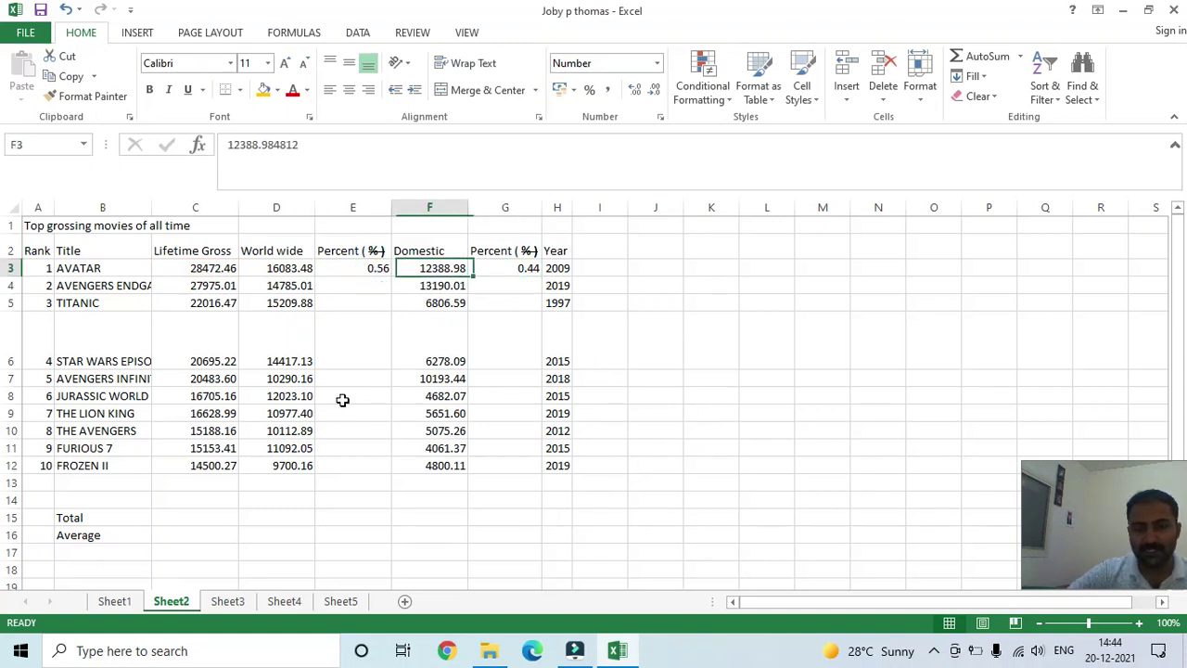
{"action": "key", "text": "Left"}
{"action": "key", "text": "Right"}
{"action": "key", "text": "Left"}
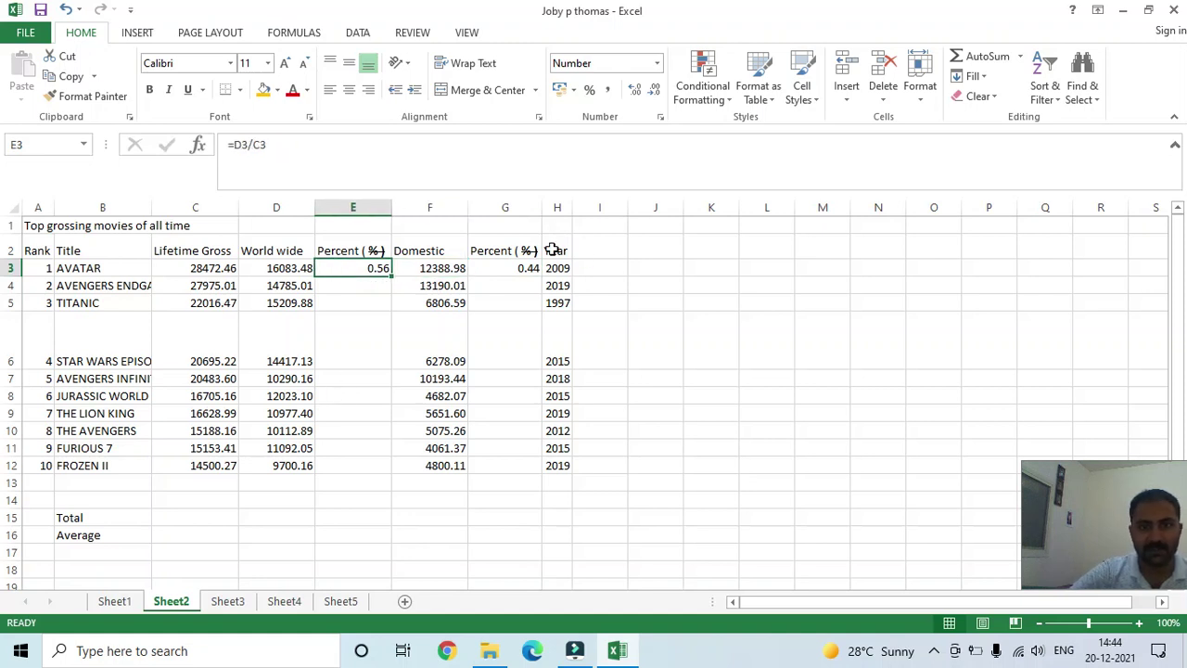
{"action": "key", "text": "ctrl+shift+5"}
{"action": "left_click", "coordinate": [515, 270]}
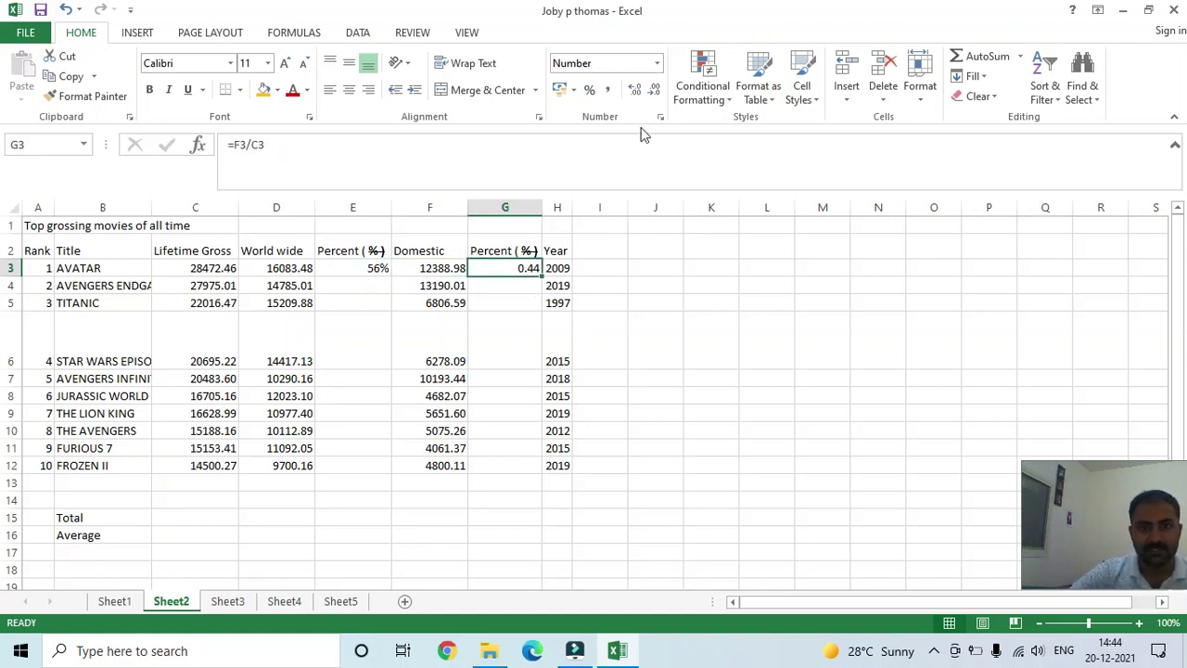
{"action": "left_click", "coordinate": [590, 90]}
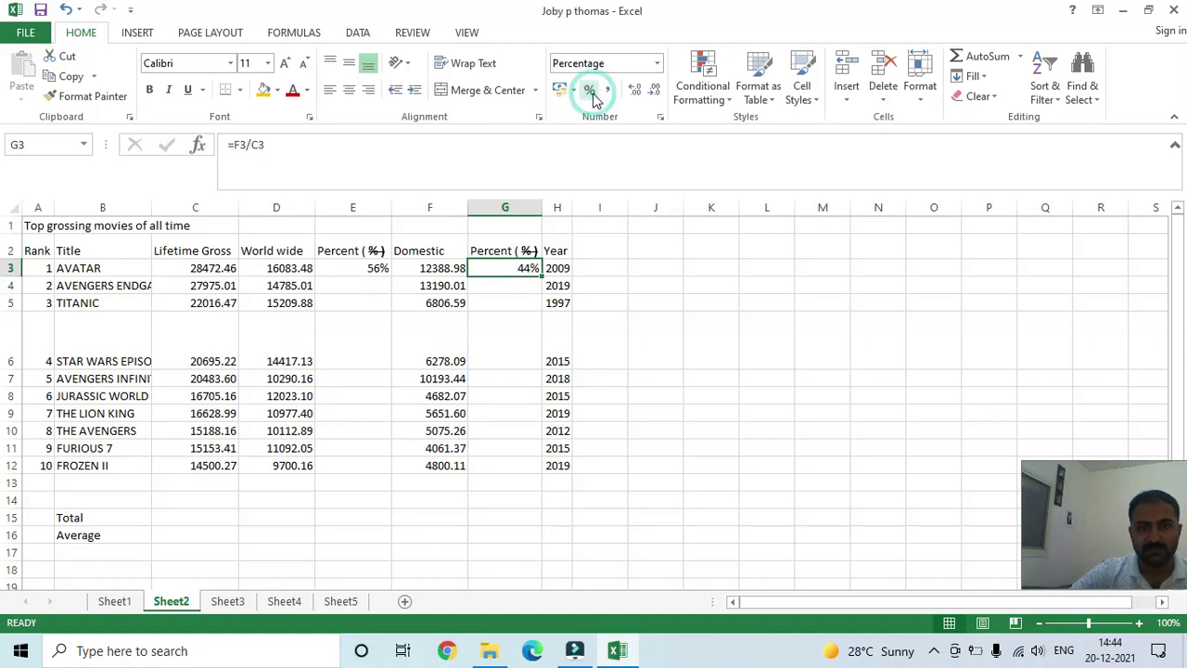
{"action": "key", "text": "Return"}
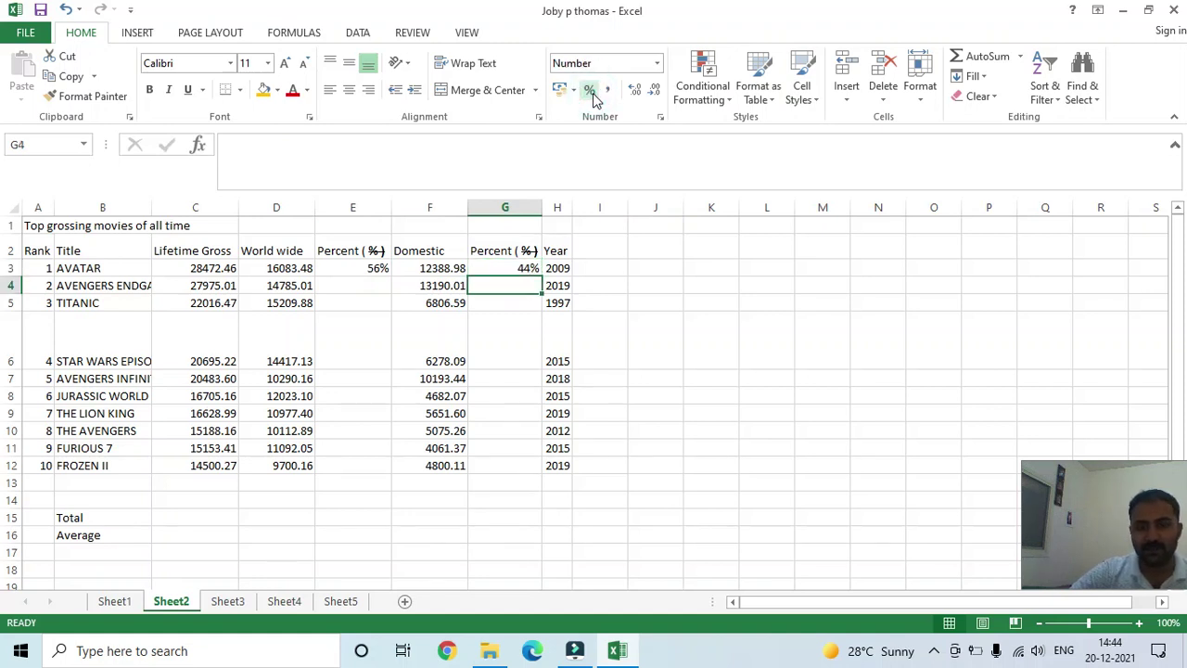
{"action": "key", "text": "Up"}
{"action": "key", "text": "Left"}
{"action": "key", "text": "Left"}
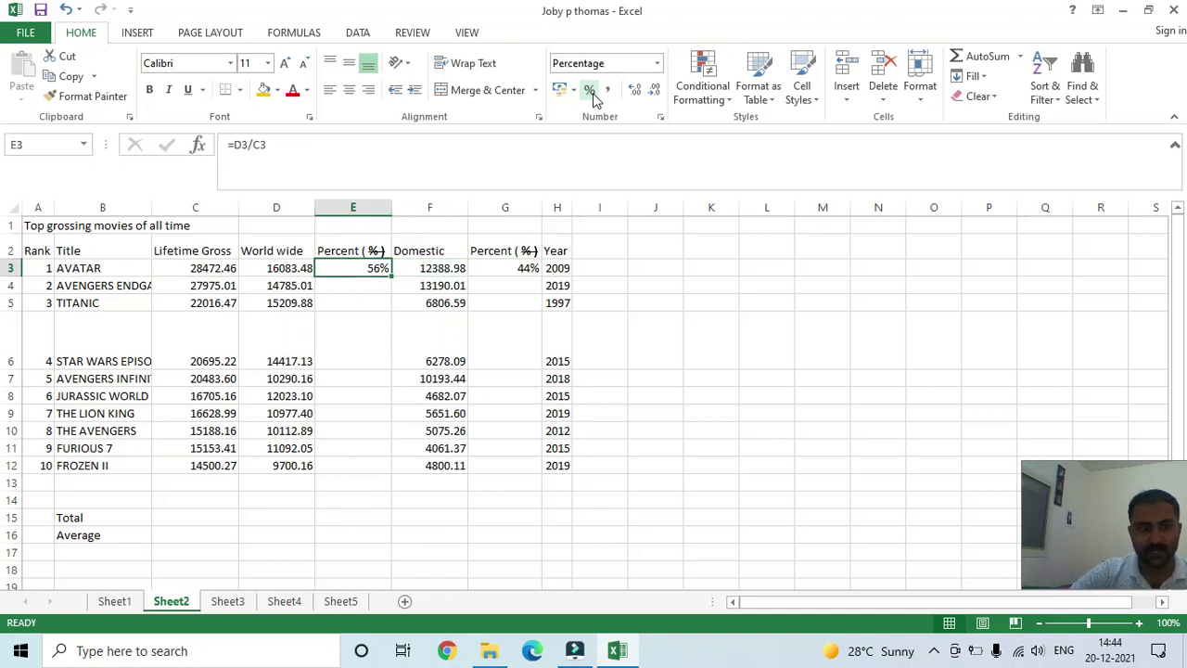
- Copy E3's formula into E4:E12 and fill G3's formula down to G12
{"action": "key", "text": "ctrl+c"}
{"action": "key", "text": "shift+Down"}
{"action": "key", "text": "shift+Down"}
{"action": "key", "text": "shift+Down"}
{"action": "key", "text": "shift+Down"}
{"action": "key", "text": "shift+Down"}
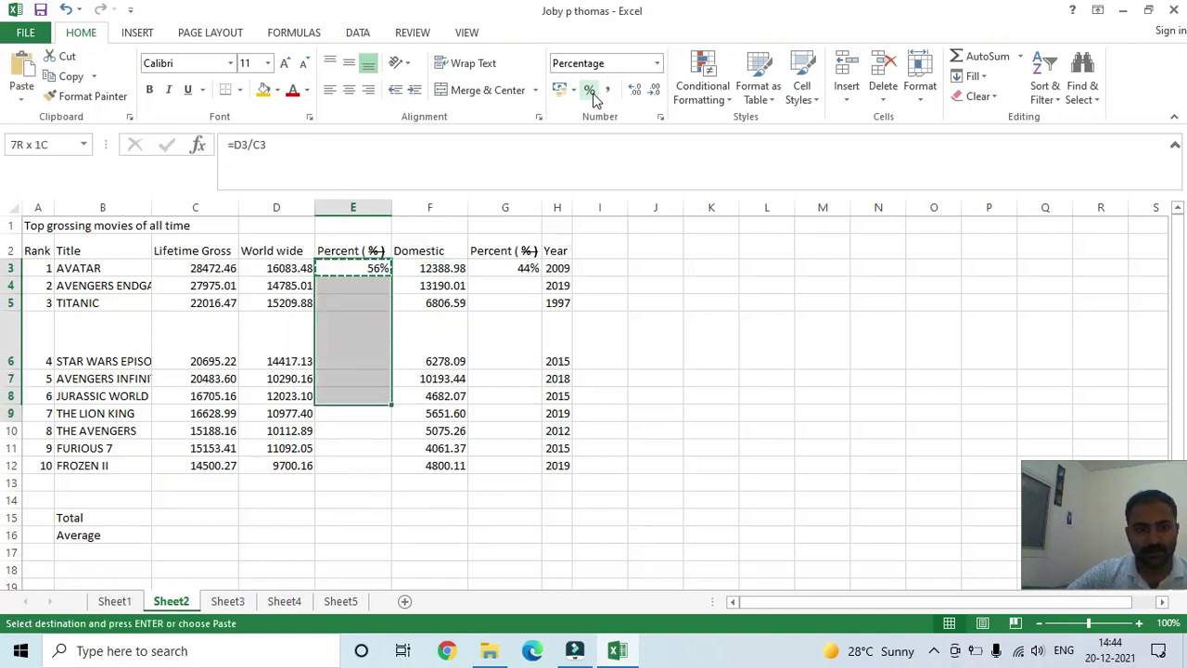
{"action": "key", "text": "shift+Down"}
{"action": "key", "text": "shift+Down"}
{"action": "key", "text": "shift+Down"}
{"action": "key", "text": "shift+Down"}
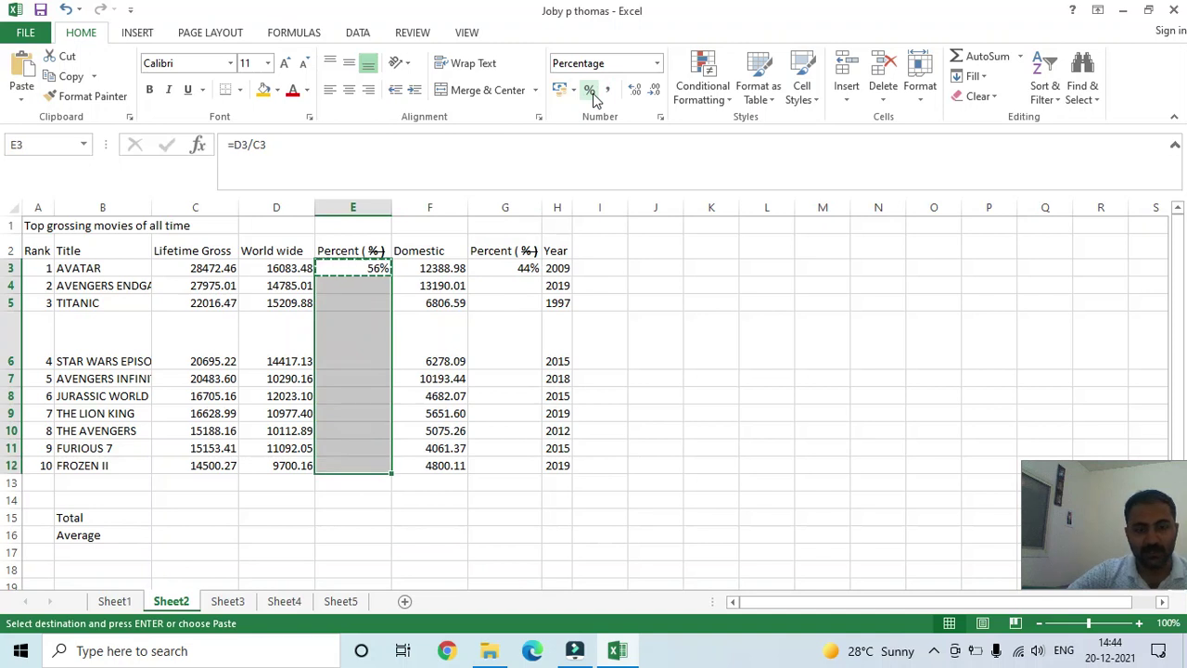
{"action": "key", "text": "ctrl+v"}
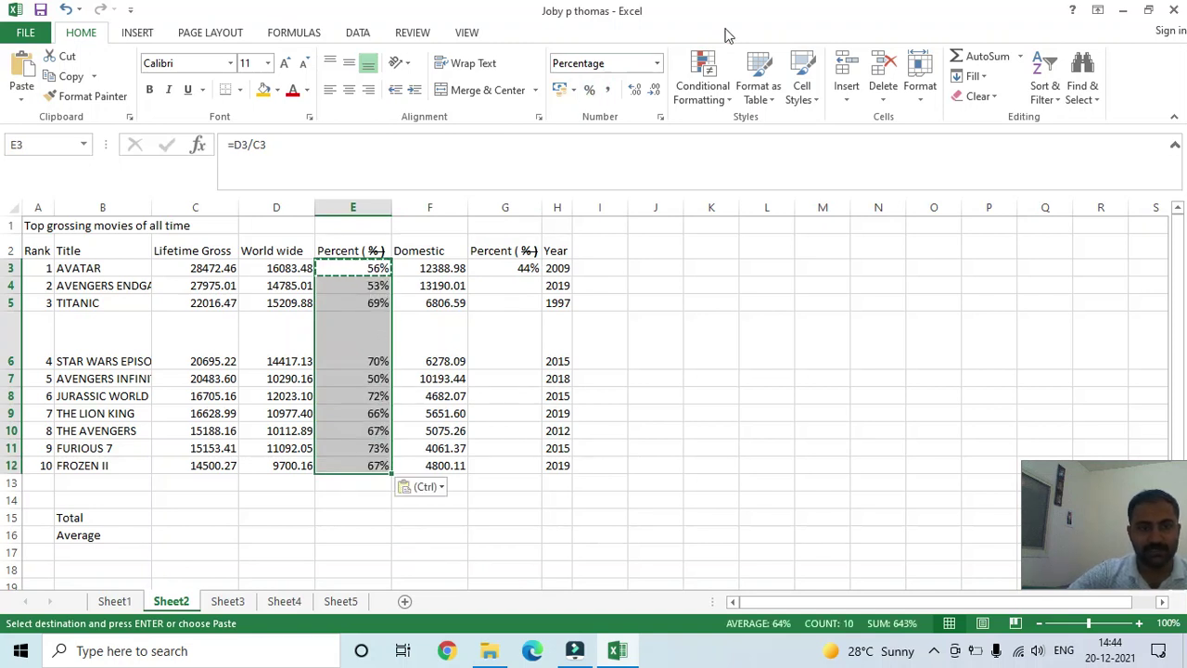
{"action": "left_click", "coordinate": [505, 273]}
{"action": "left_click_drag", "start_coordinate": [542, 277], "coordinate": [544, 473]}
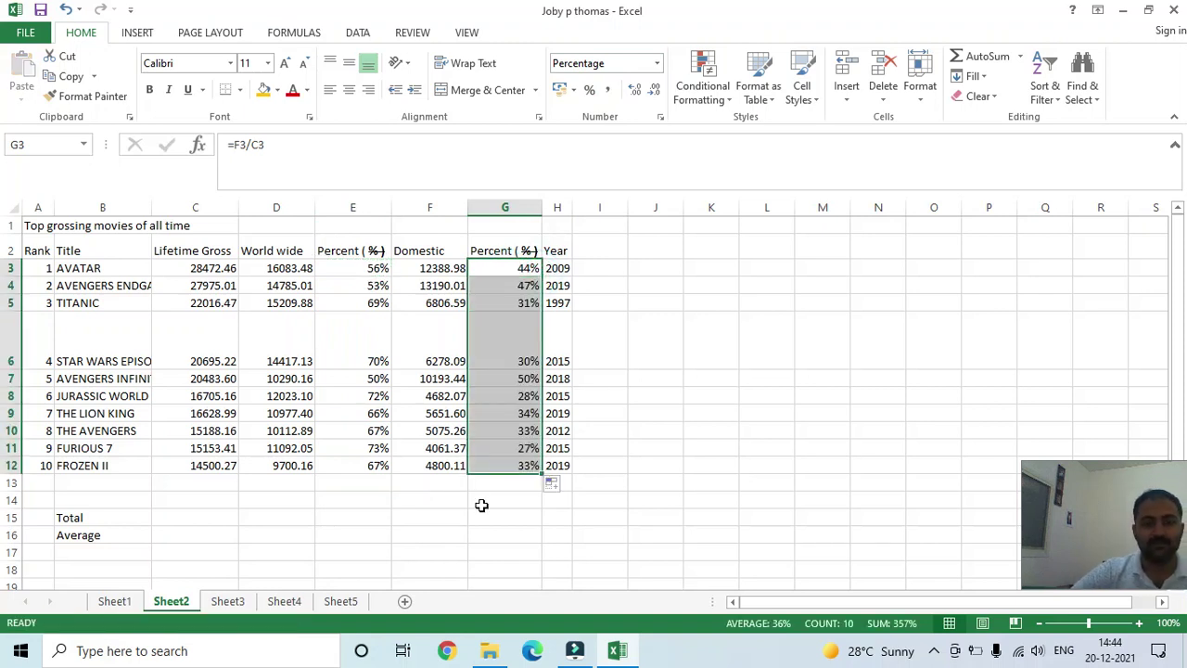
{"action": "left_click", "coordinate": [193, 516]}
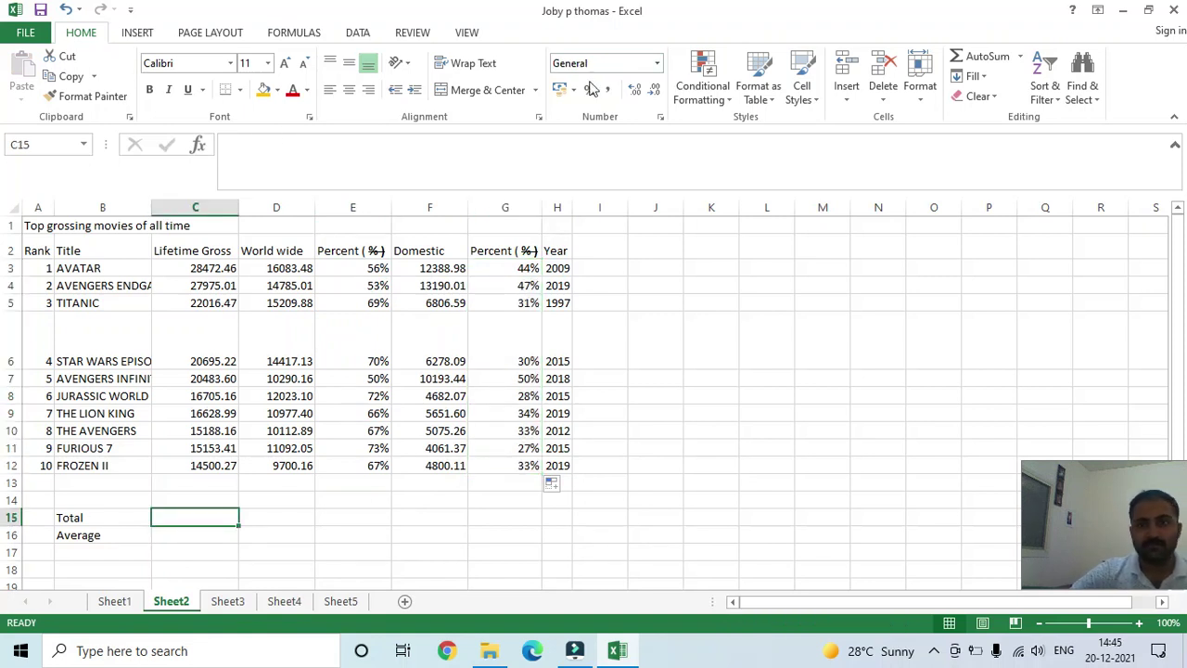
- AutoSum Lifetime Gross in C15 (197818.76) and World wide in D15 (124691.26)
{"action": "left_click", "coordinate": [958, 61]}
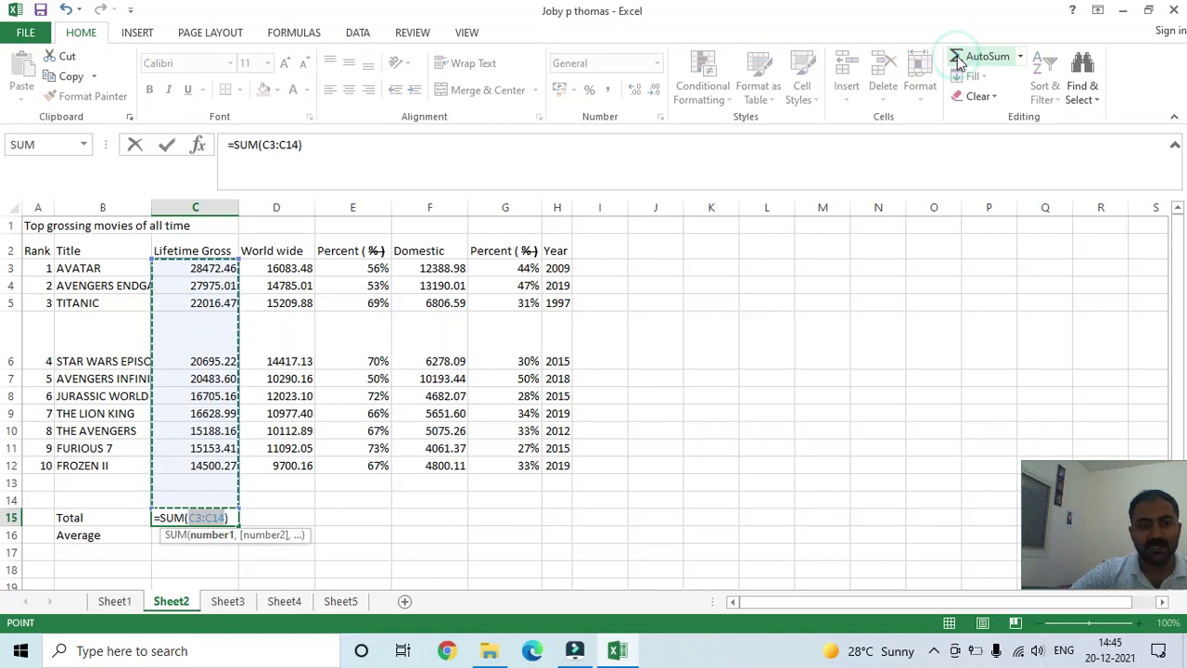
{"action": "key", "text": "Return"}
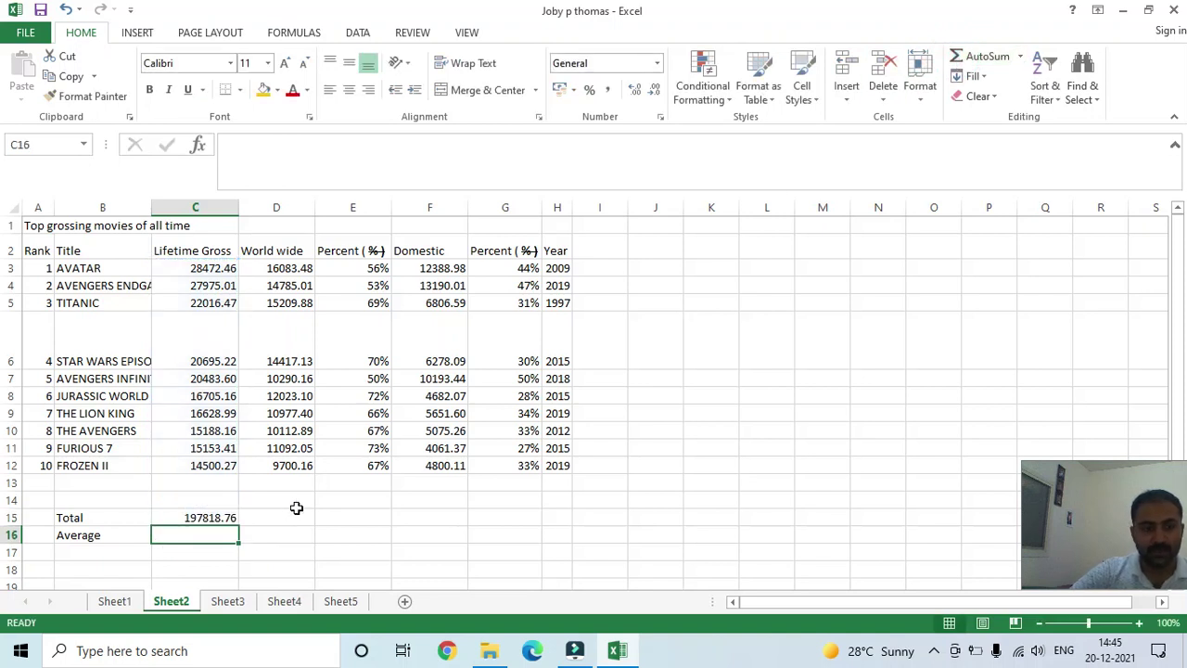
{"action": "left_click", "coordinate": [293, 516]}
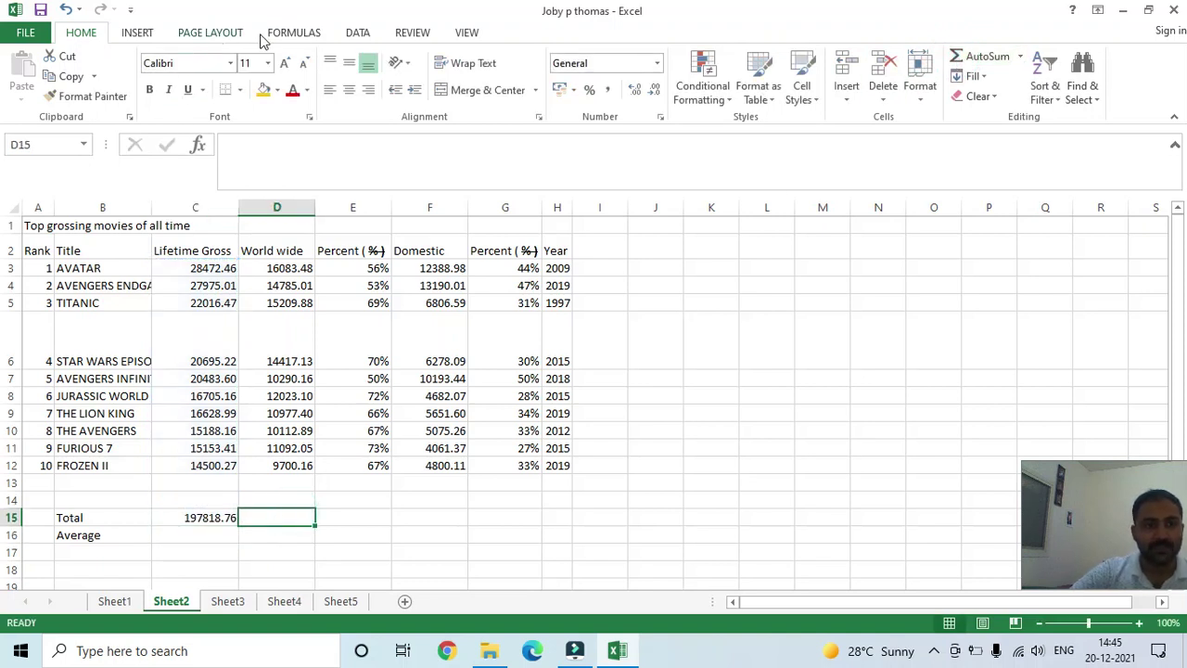
{"action": "left_click", "coordinate": [293, 32]}
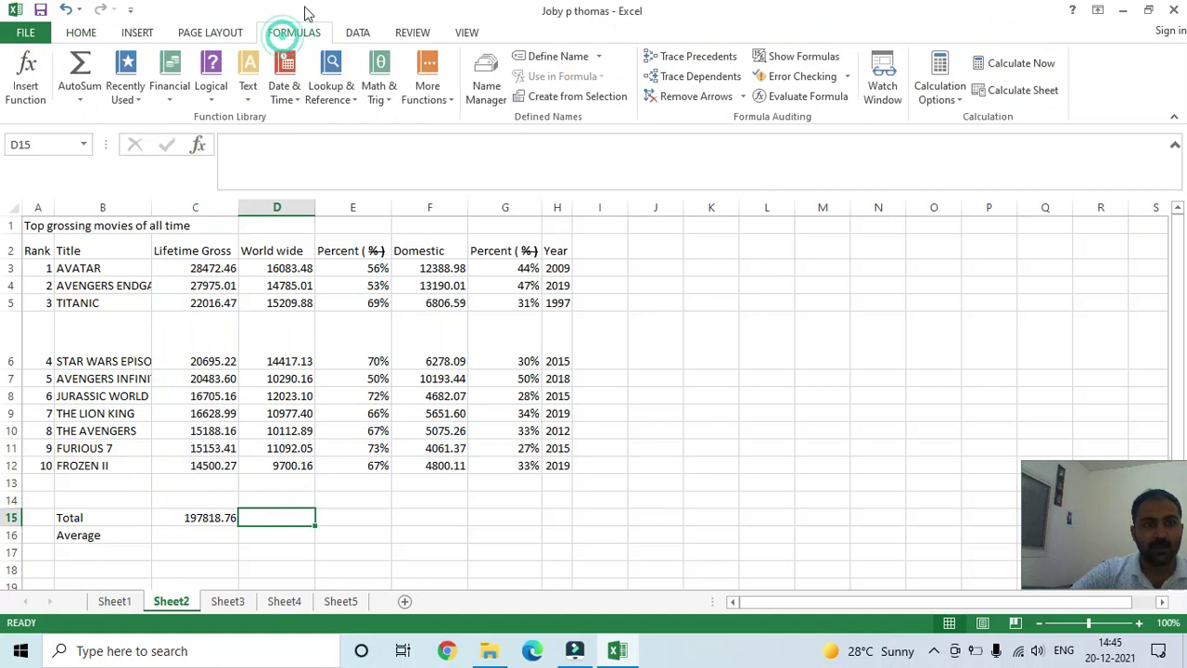
{"action": "left_click", "coordinate": [83, 99]}
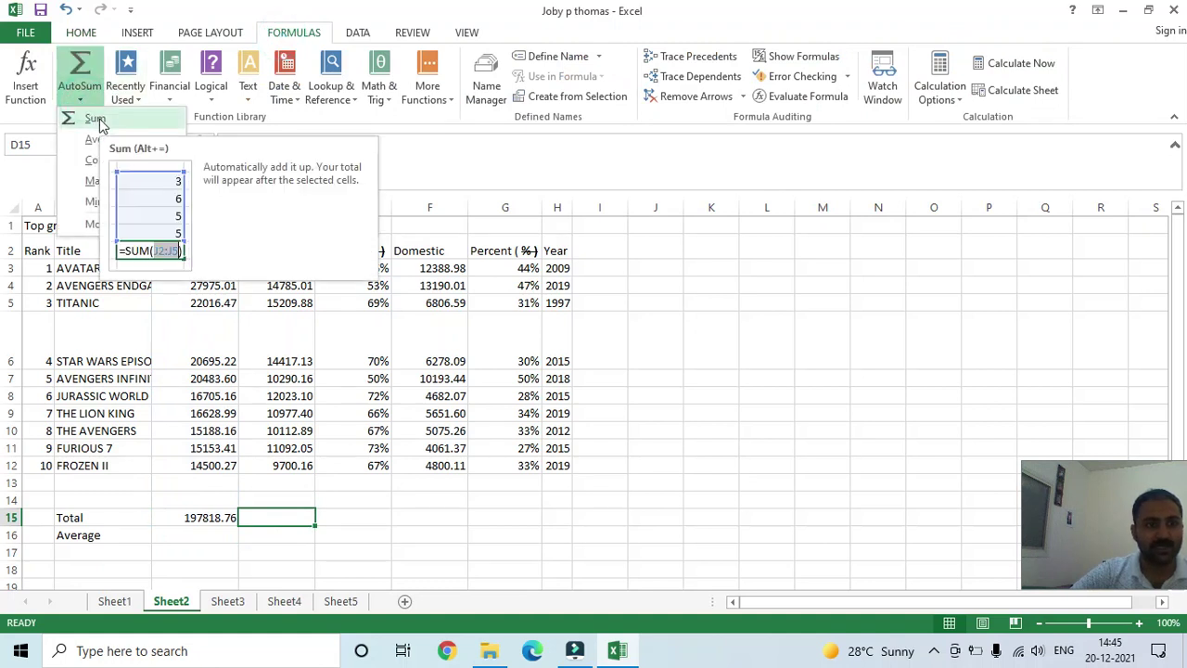
{"action": "left_click", "coordinate": [96, 119]}
{"action": "key", "text": "Return"}
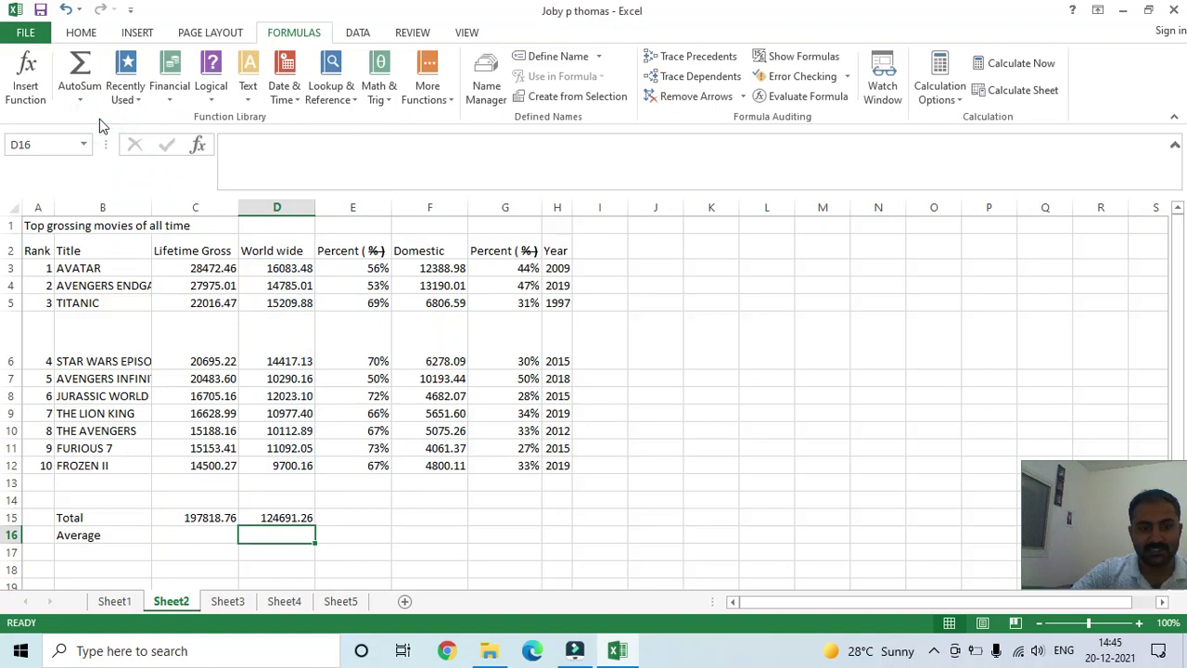
- Enter =SUM(F3:F12) in F15 for the Domestic total of 73127.50
{"action": "left_click", "coordinate": [421, 517]}
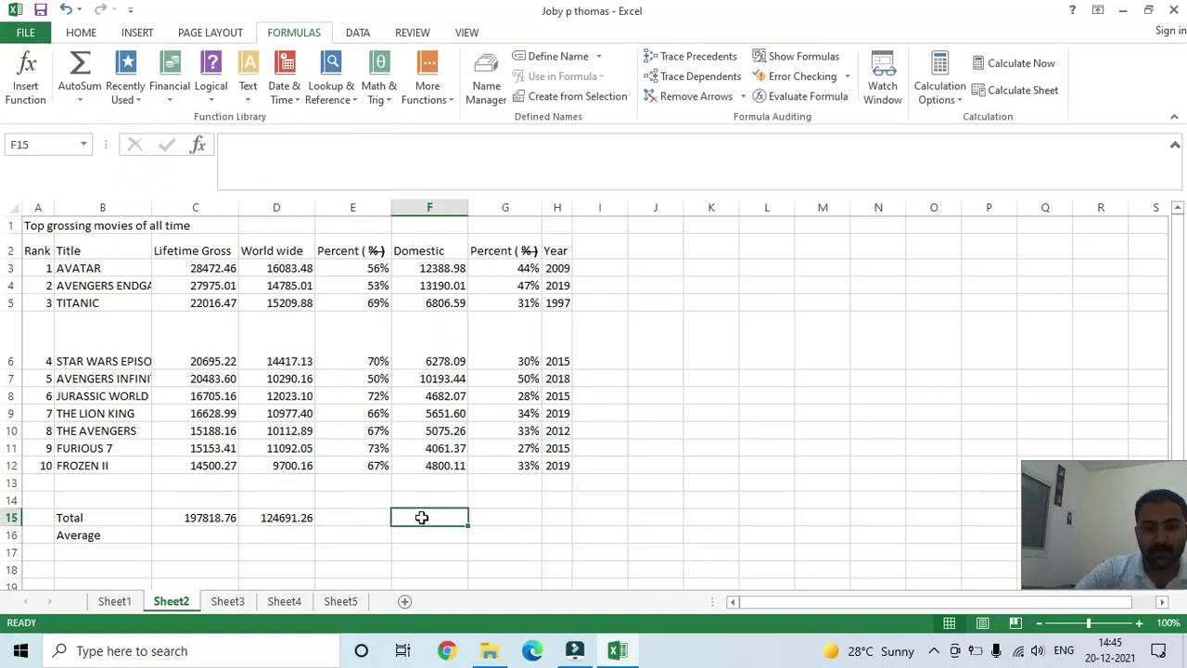
{"action": "type", "text": "="}
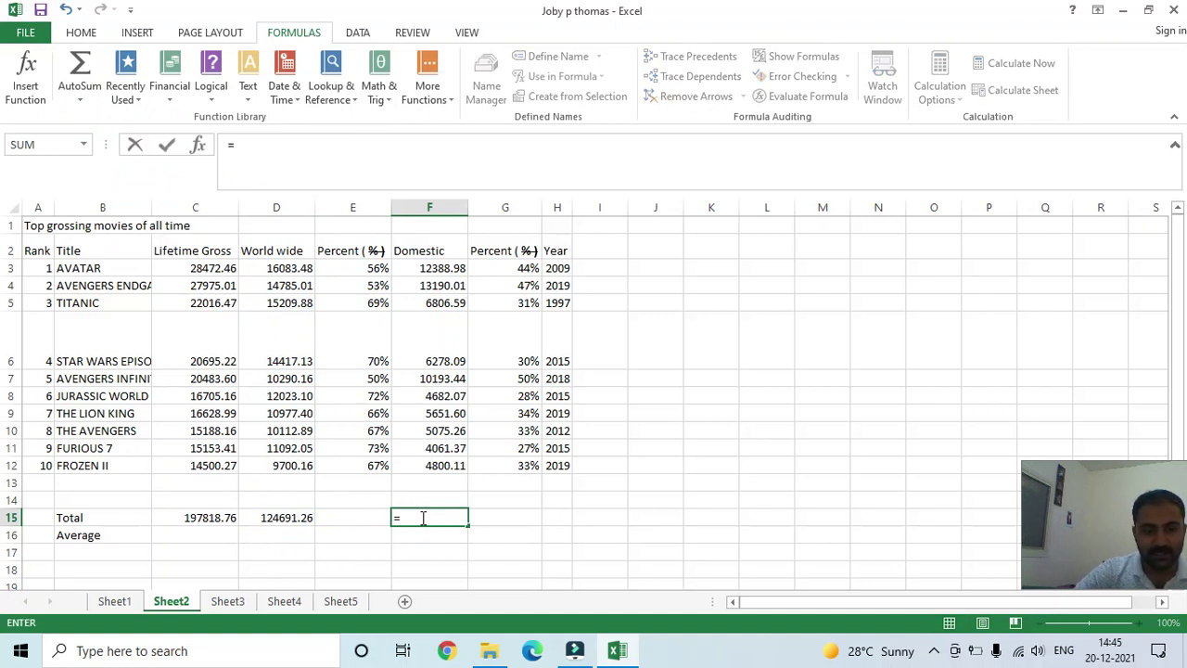
{"action": "type", "text": "SUM"}
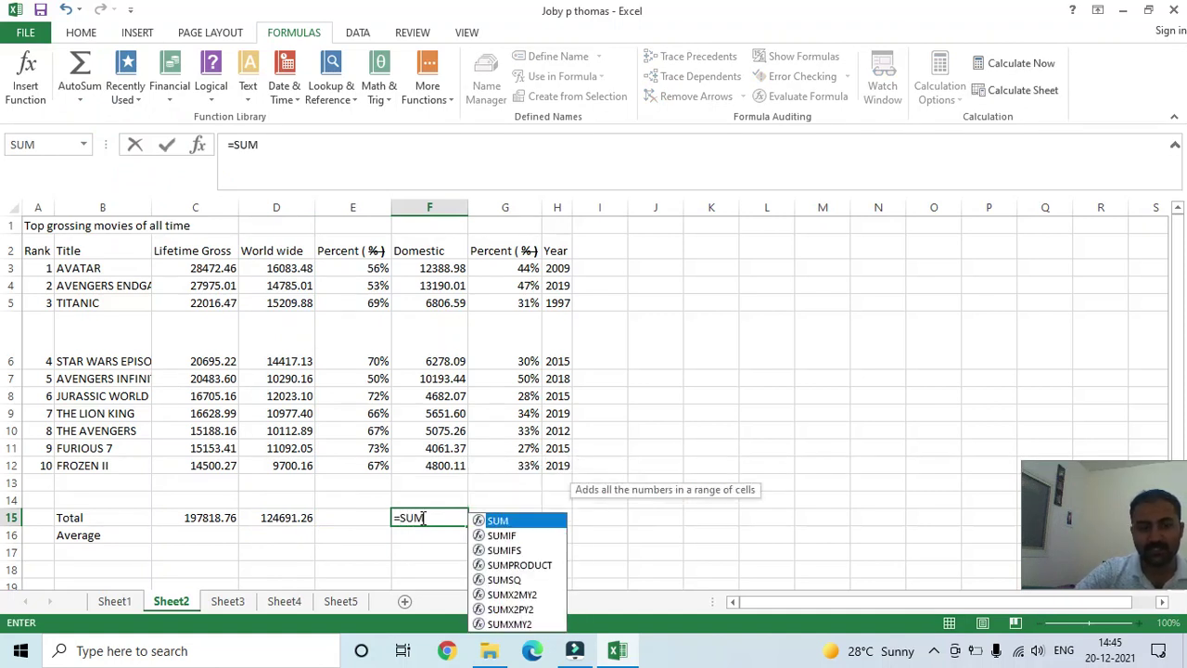
{"action": "type", "text": "("}
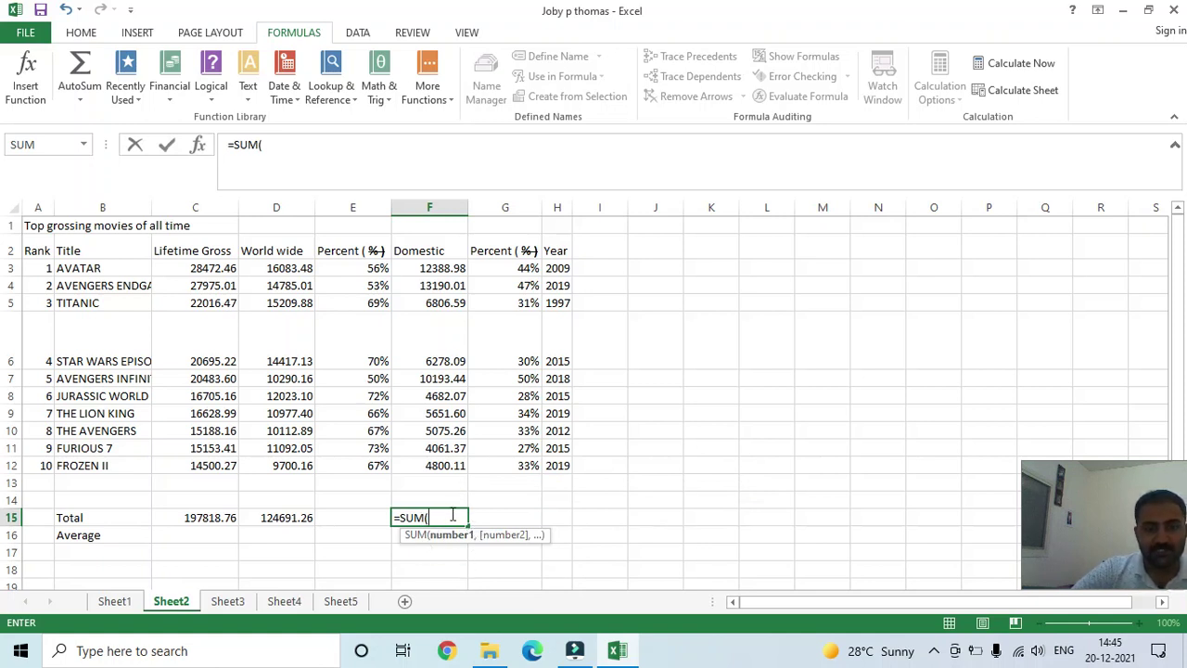
{"action": "left_click_drag", "start_coordinate": [445, 268], "coordinate": [458, 465]}
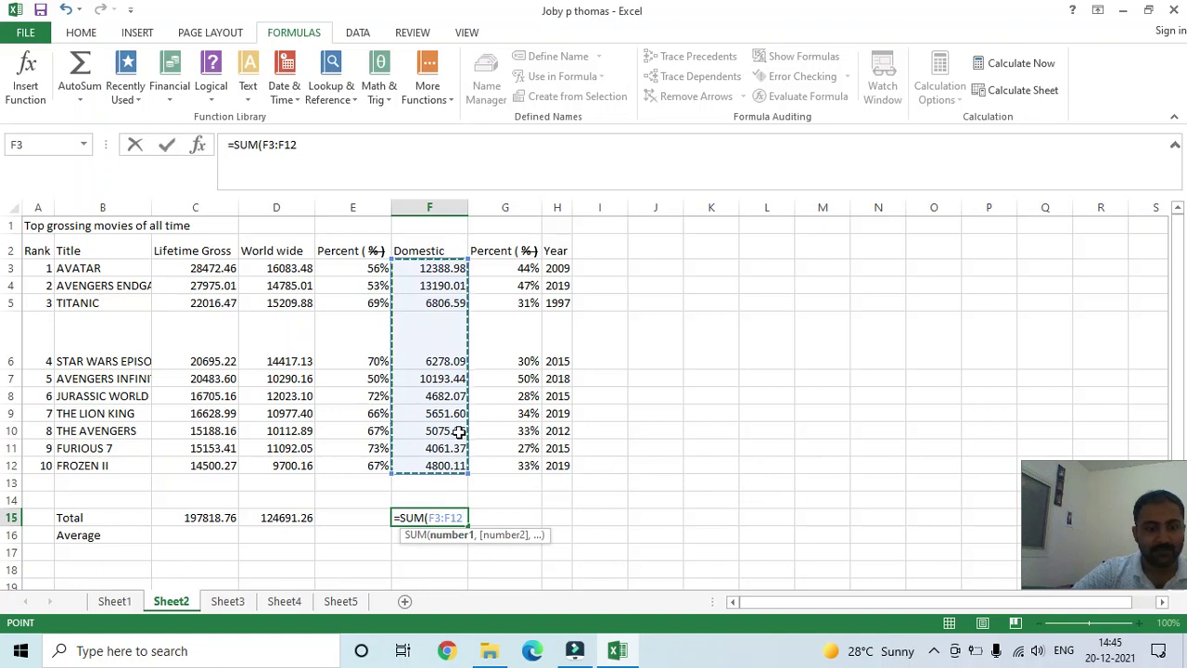
{"action": "type", "text": ")"}
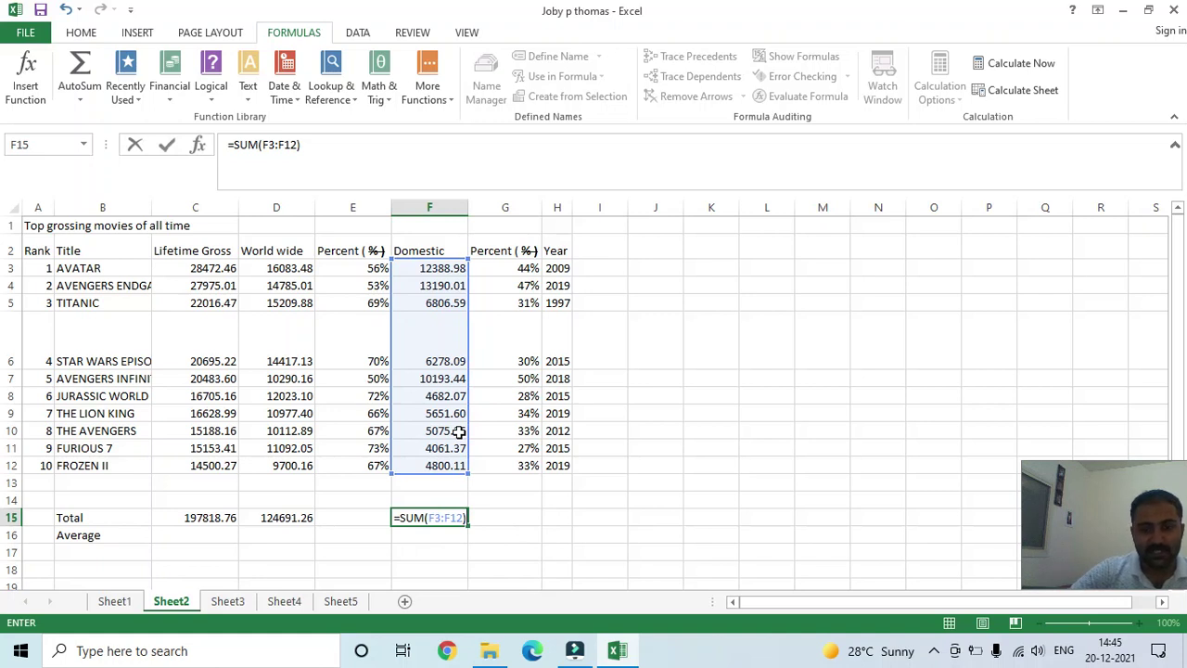
{"action": "key", "text": "Return"}
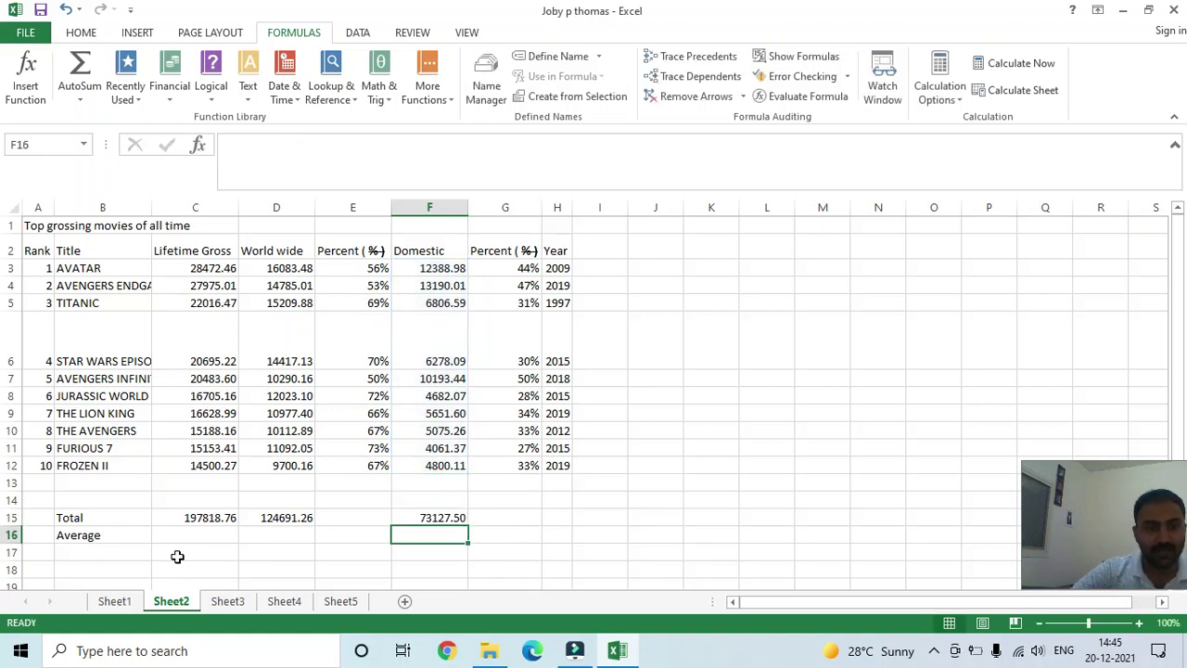
{"action": "left_click", "coordinate": [199, 536]}
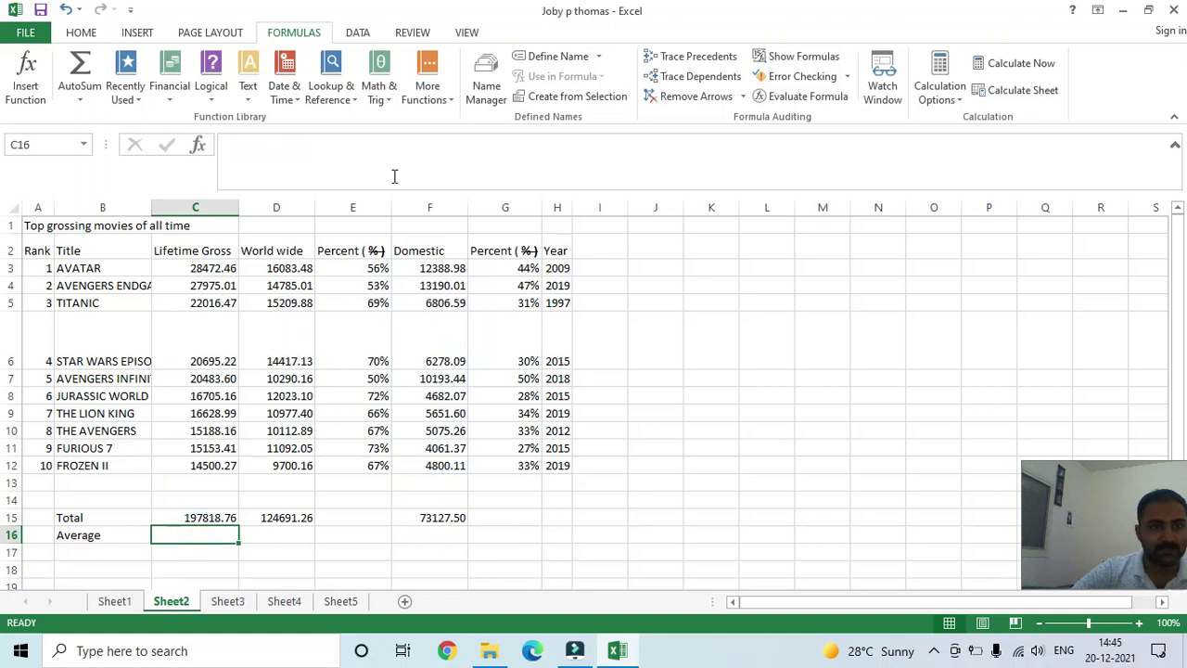
- Average Lifetime Gross in C16 over C3:C12 and copy the formula across D16:F16
{"action": "left_click", "coordinate": [82, 100]}
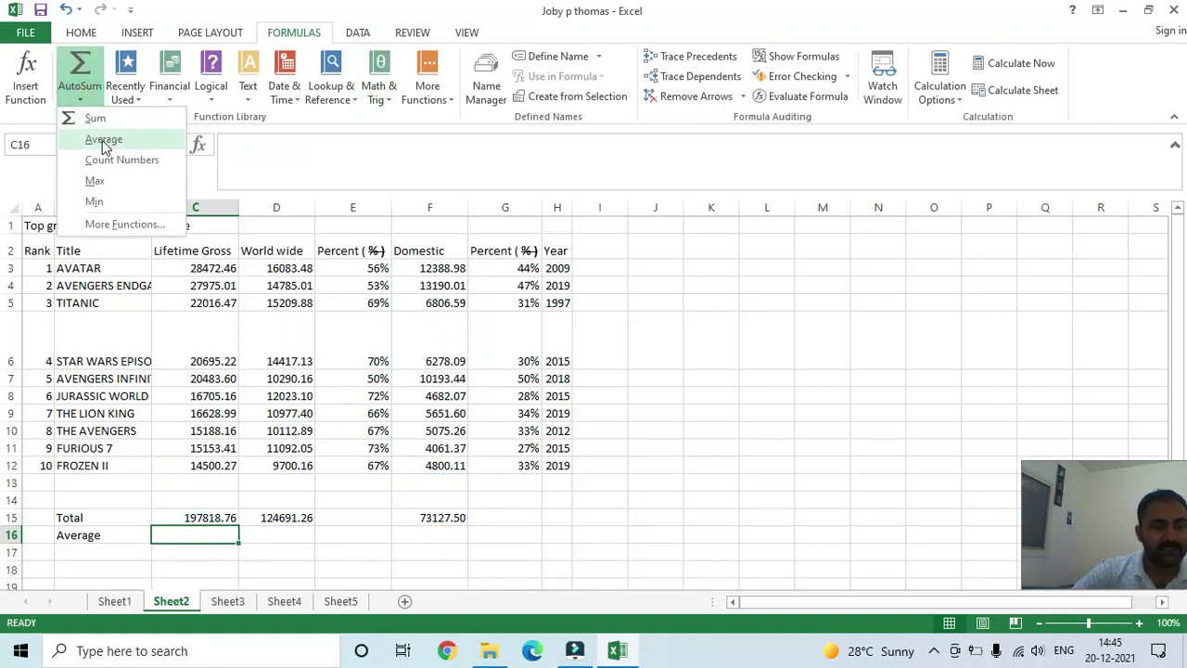
{"action": "left_click", "coordinate": [103, 140]}
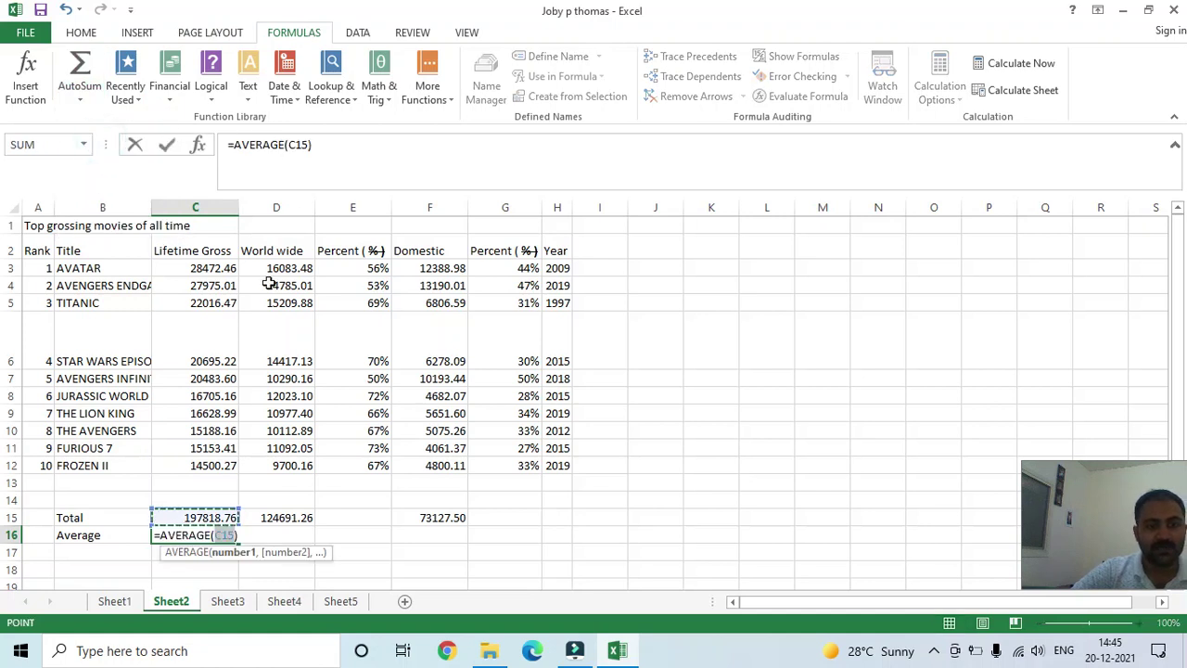
{"action": "left_click_drag", "start_coordinate": [224, 269], "coordinate": [228, 466]}
{"action": "key", "text": "Return"}
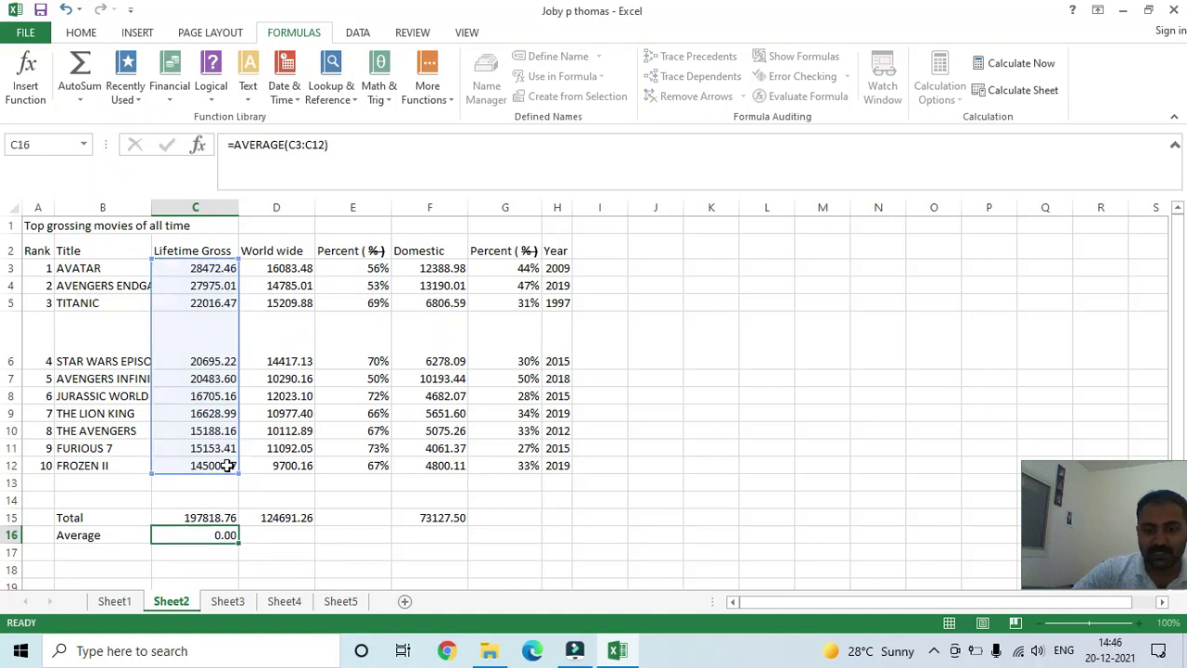
{"action": "key", "text": "Up"}
{"action": "key", "text": "ctrl+c"}
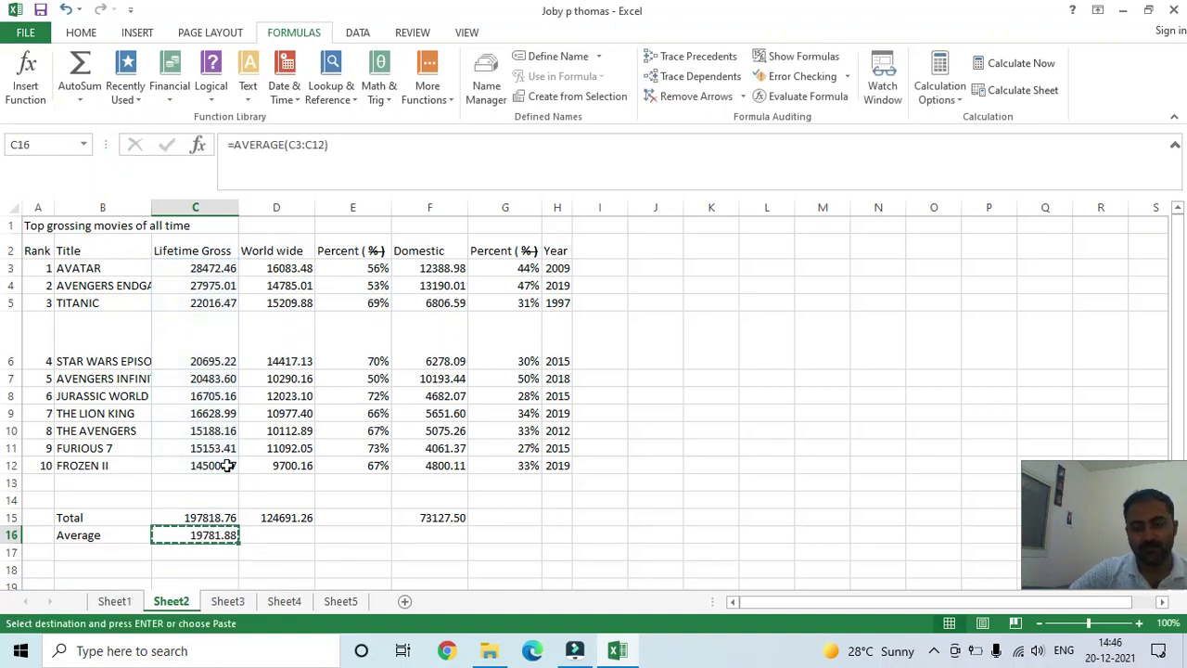
{"action": "key", "text": "shift+Right"}
{"action": "key", "text": "shift+Right"}
{"action": "key", "text": "shift+Right"}
{"action": "key", "text": "ctrl+v"}
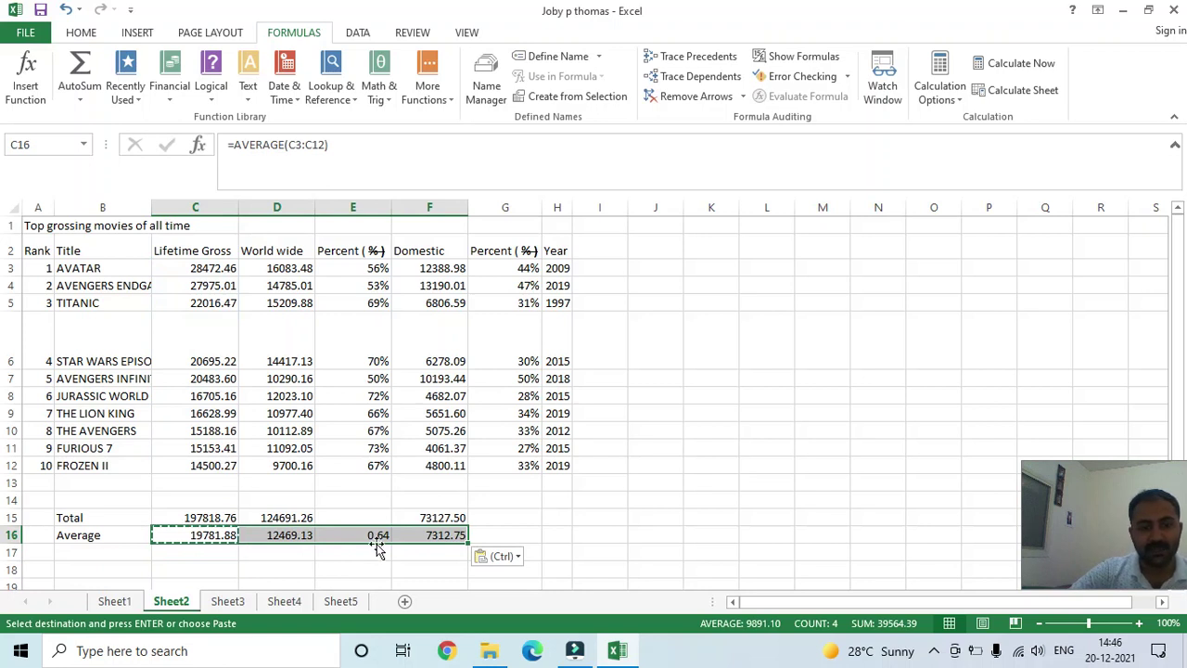
{"action": "left_click", "coordinate": [494, 535]}
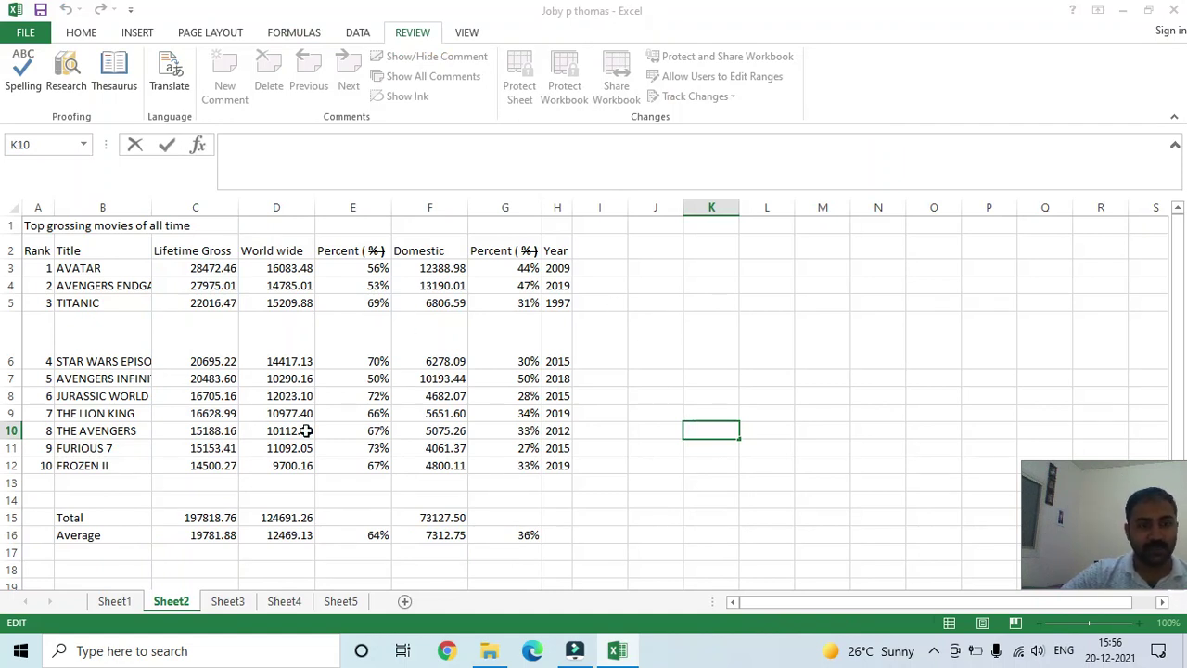
- Enter =UPPER(A1) in helper cell K1 to capitalise the title
{"action": "left_click", "coordinate": [37, 225]}
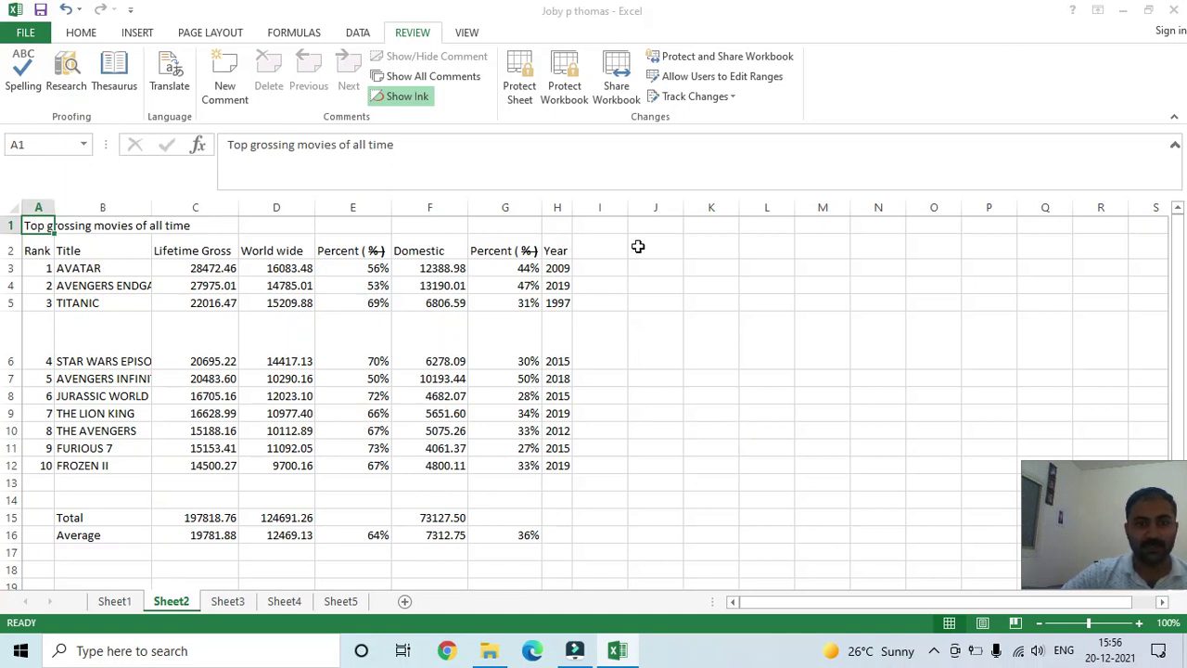
{"action": "left_click", "coordinate": [711, 227]}
{"action": "type", "text": "="}
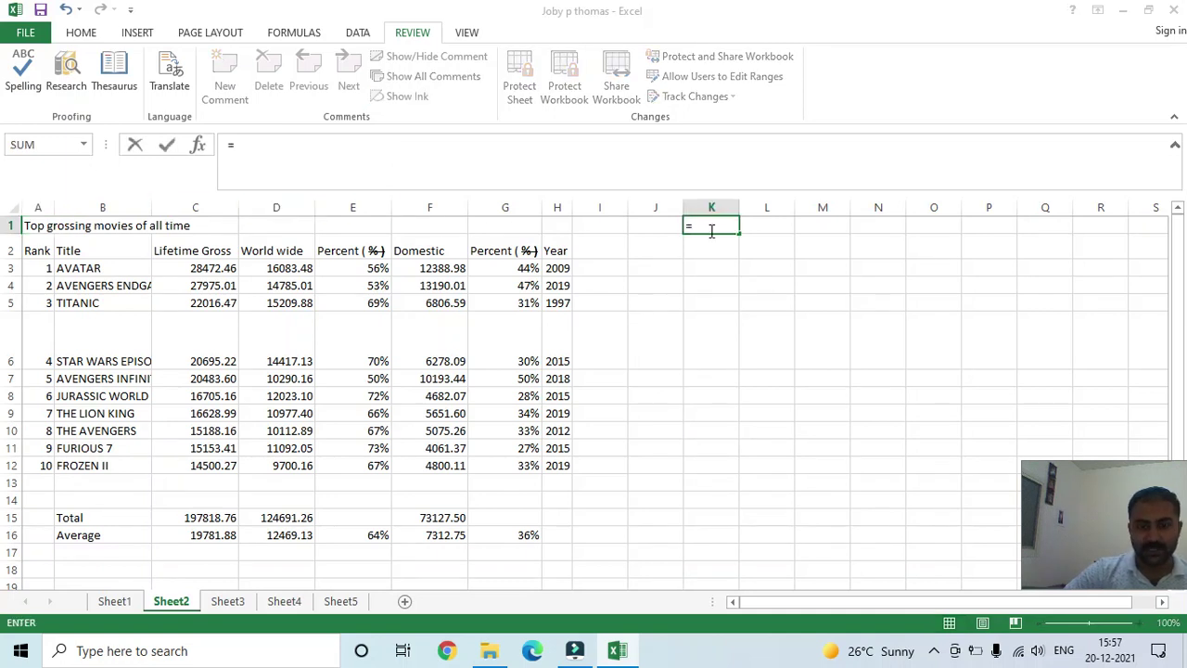
{"action": "type", "text": "UPPE"}
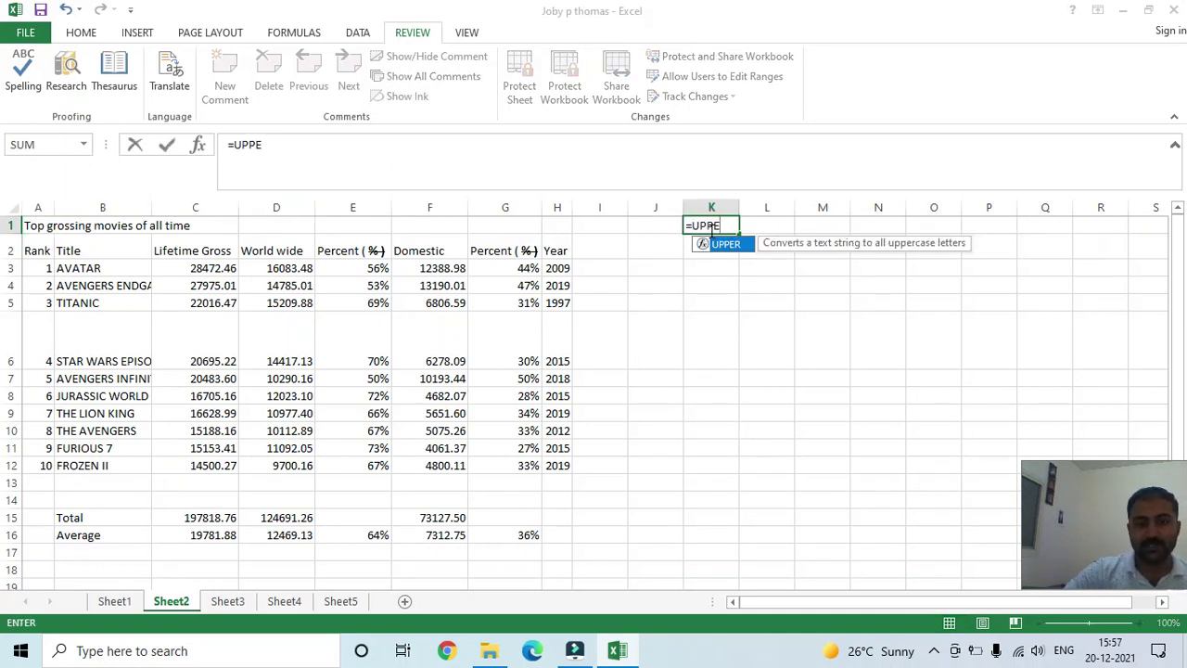
{"action": "type", "text": "R("}
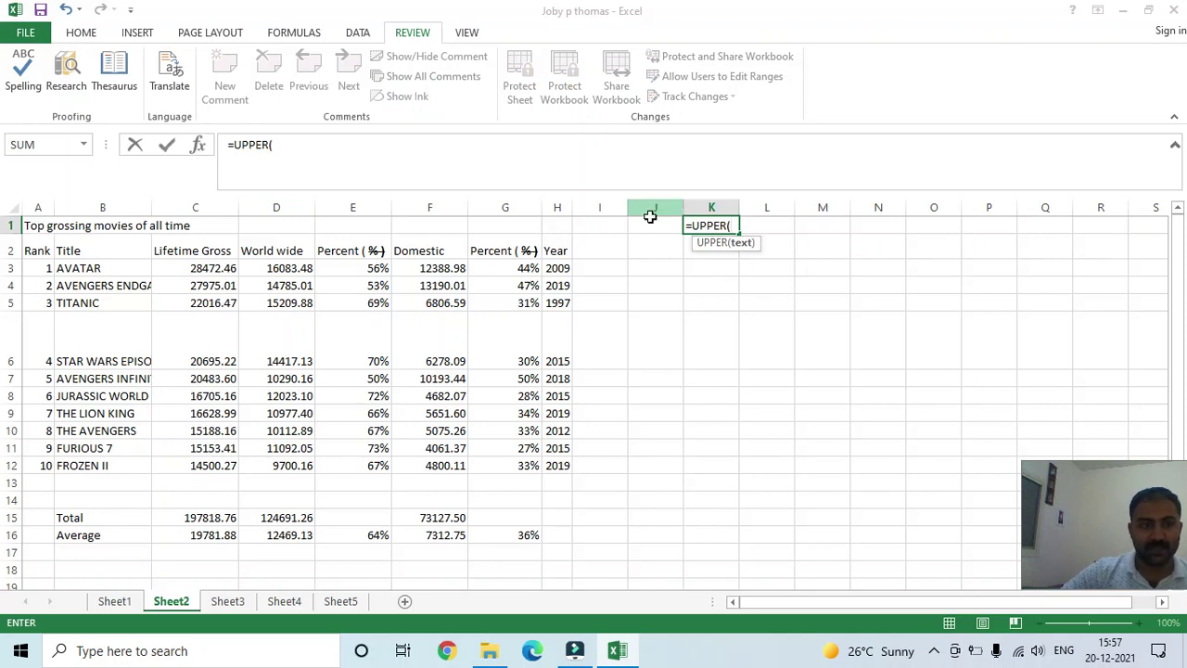
{"action": "left_click", "coordinate": [43, 225]}
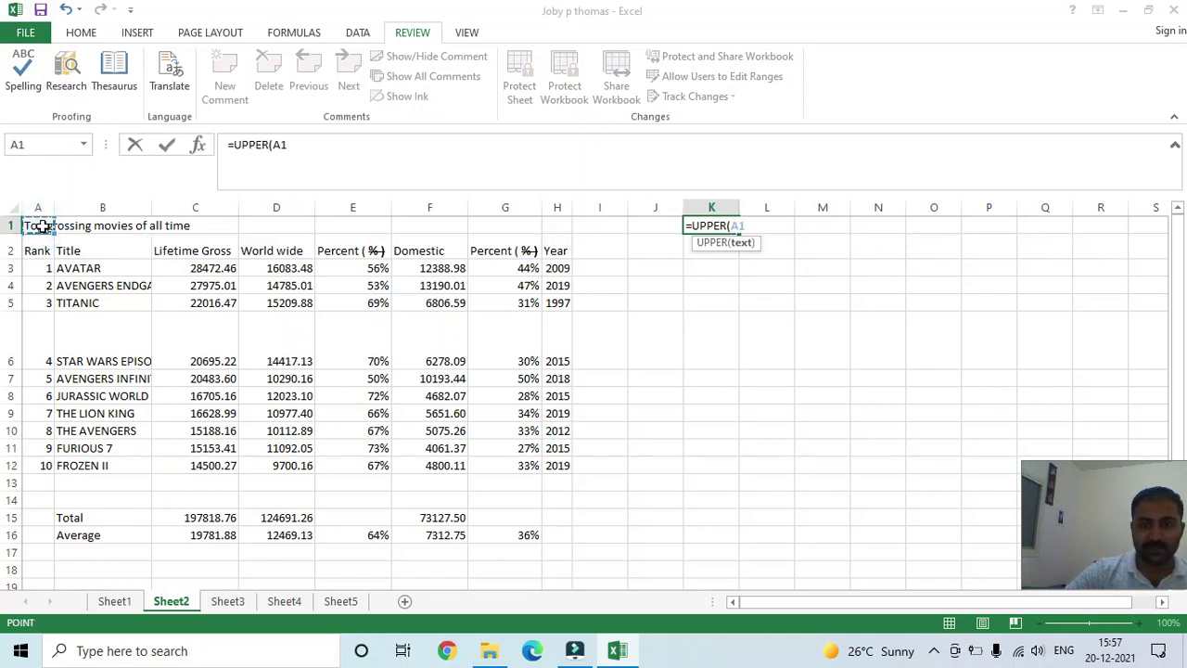
{"action": "key", "text": "Return"}
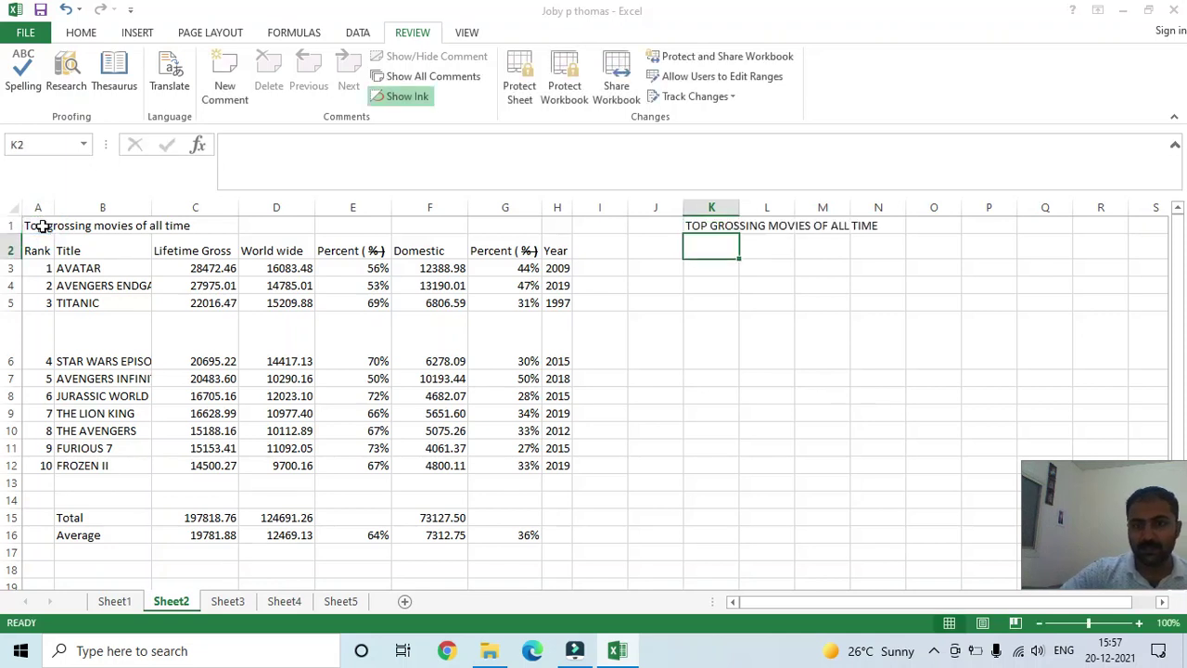
{"action": "key", "text": "Up"}
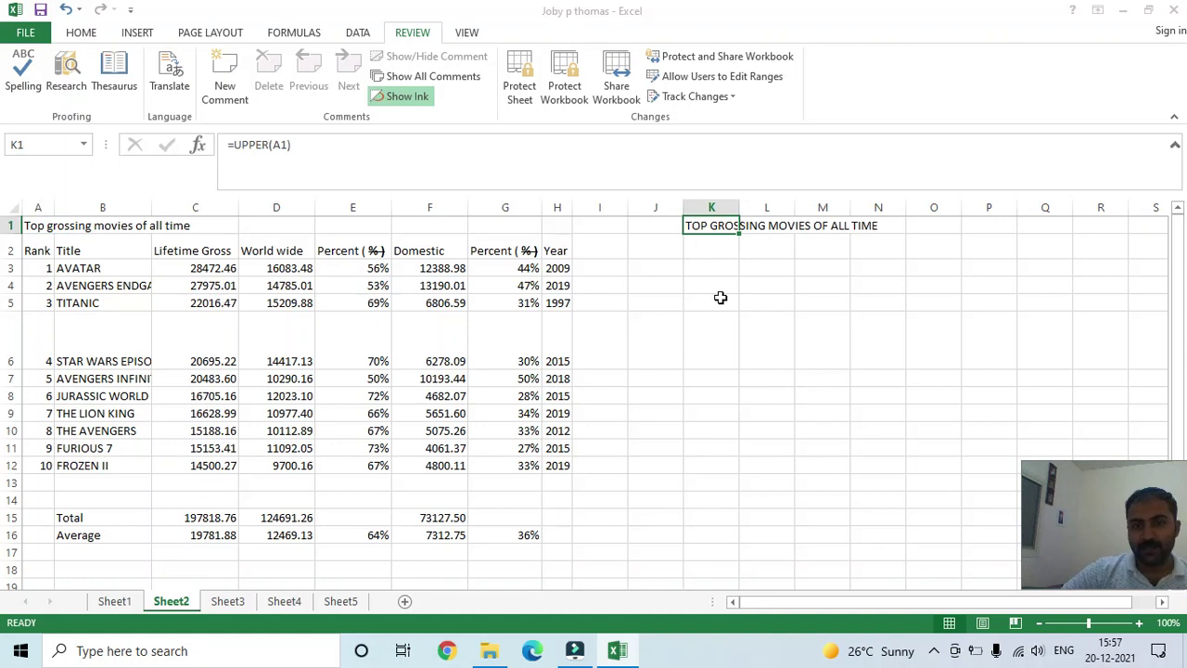
- Paste K1's result into A1 as values, giving TOP GROSSING MOVIES OF ALL TIME
{"action": "right_click", "coordinate": [707, 227]}
{"action": "left_click", "coordinate": [757, 268]}
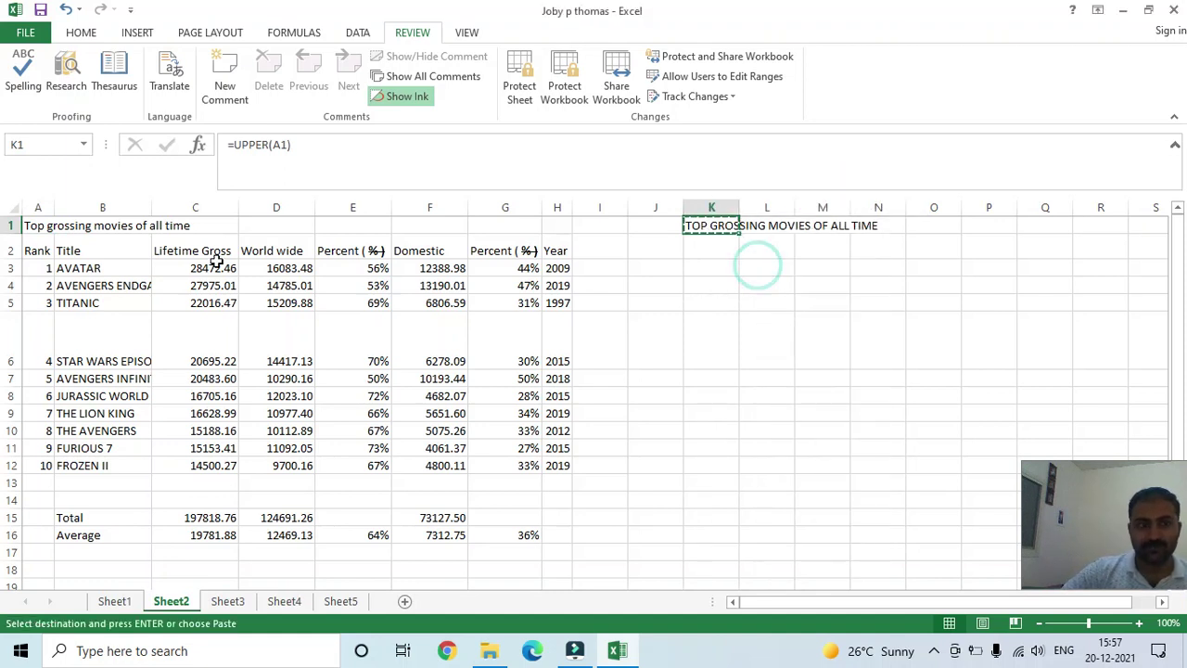
{"action": "left_click", "coordinate": [34, 226]}
{"action": "right_click", "coordinate": [33, 226]}
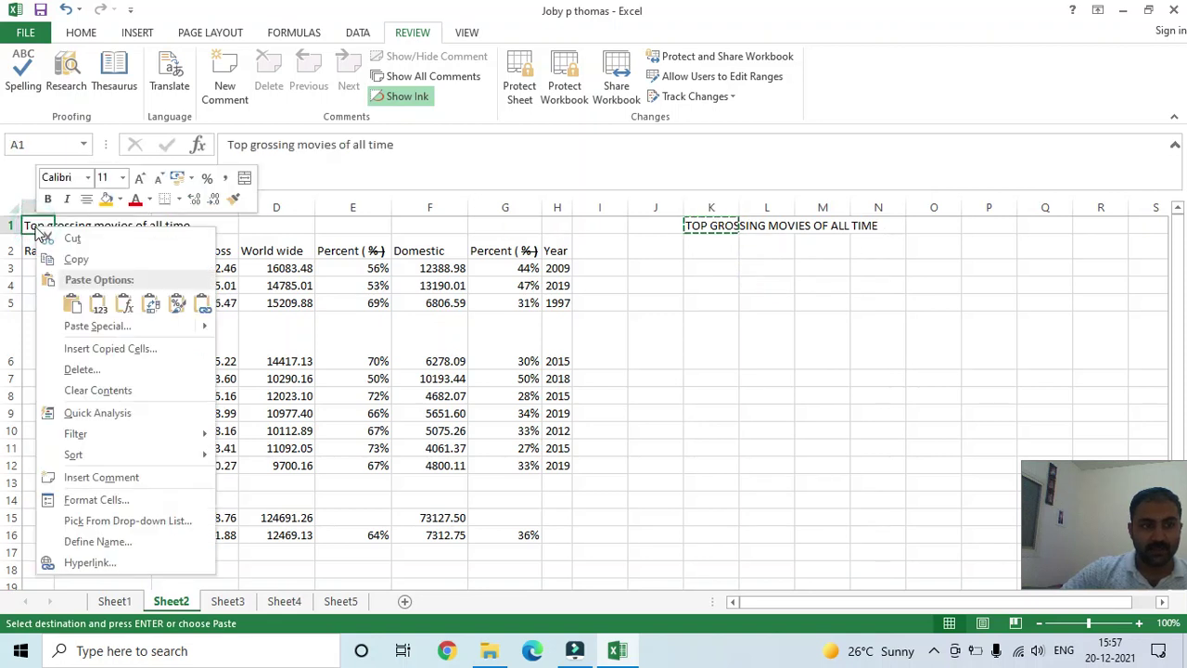
{"action": "left_click", "coordinate": [97, 306]}
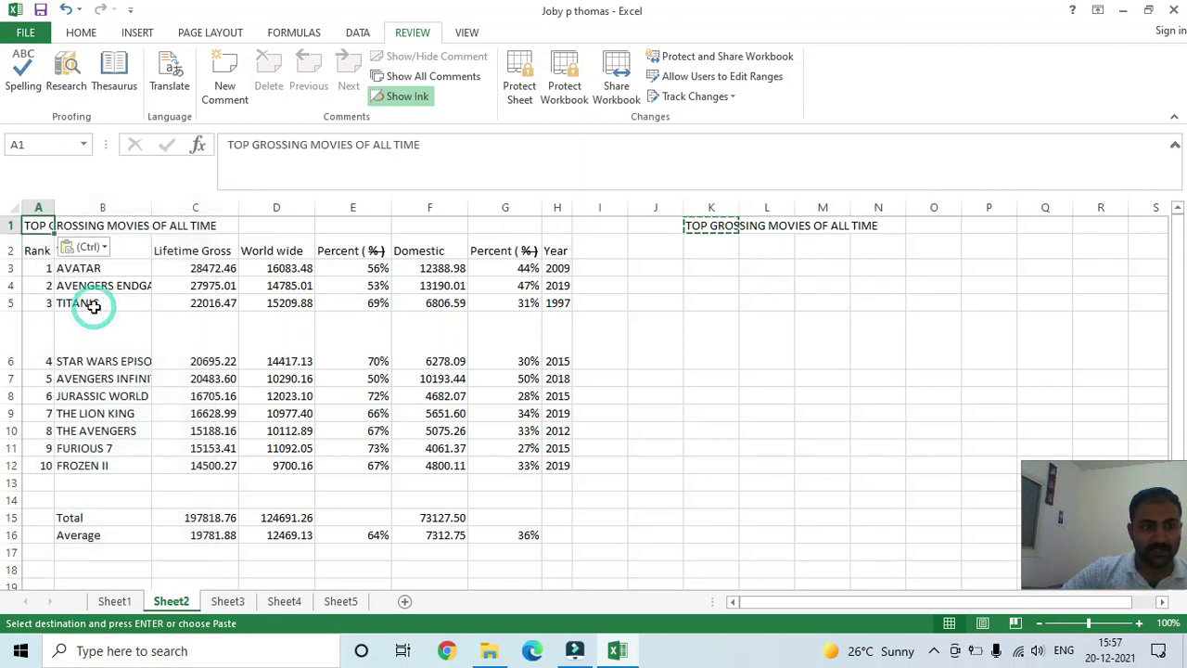
{"action": "left_click", "coordinate": [760, 351]}
{"action": "key", "text": "Escape"}
{"action": "left_click", "coordinate": [108, 284]}
{"action": "key", "text": "Up"}
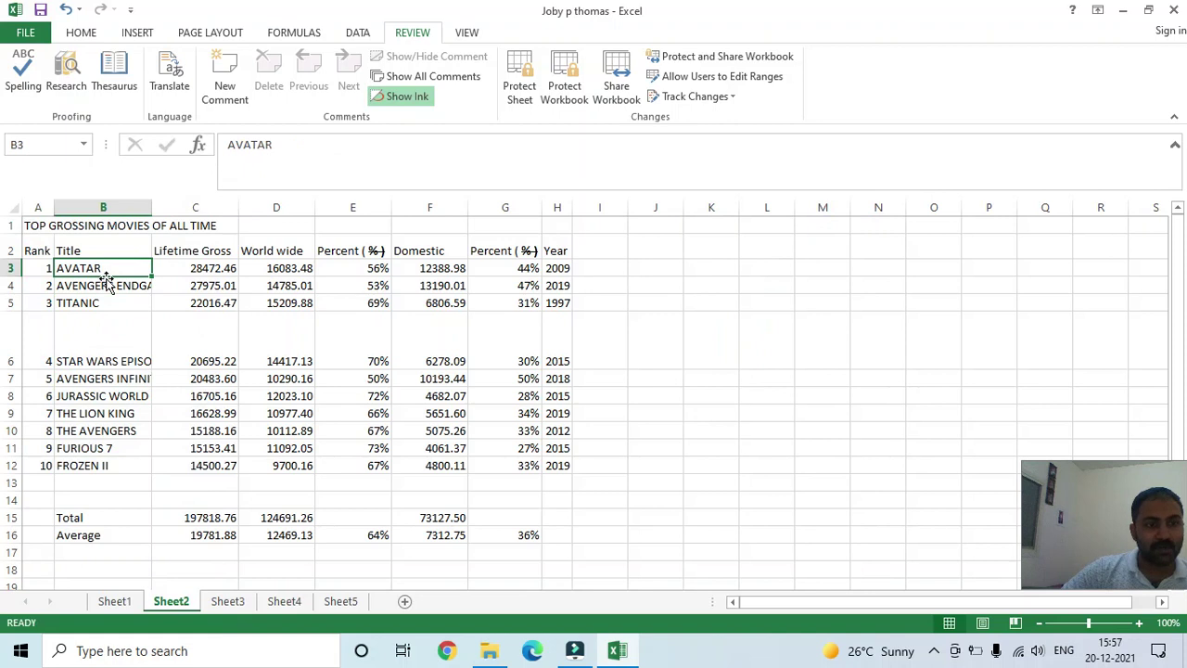
{"action": "key", "text": "Right"}
{"action": "key", "text": "Right"}
{"action": "key", "text": "Right"}
{"action": "key", "text": "Right"}
{"action": "key", "text": "Right"}
{"action": "key", "text": "Right"}
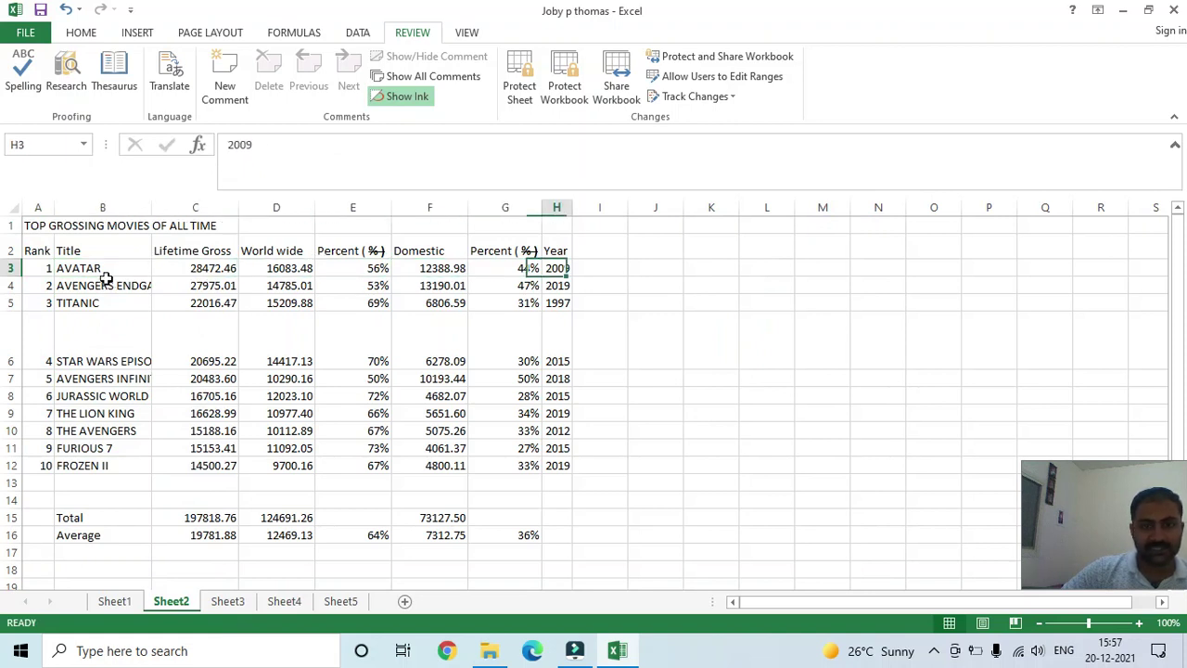
{"action": "key", "text": "Right"}
{"action": "key", "text": "Right"}
{"action": "type", "text": "="}
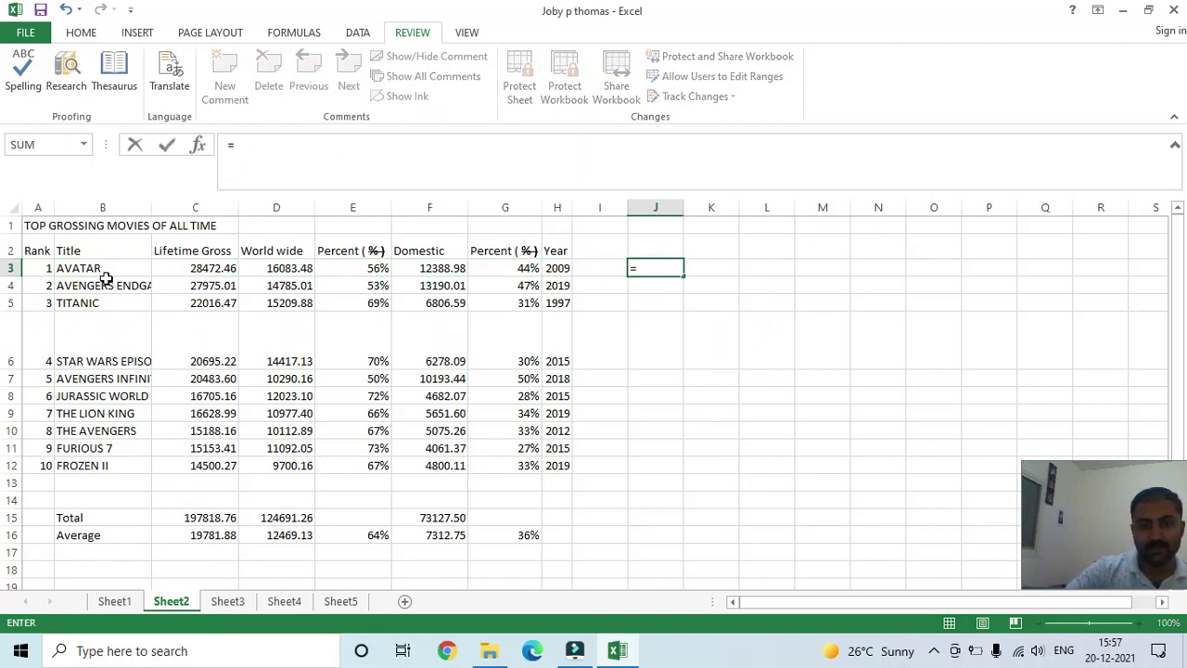
{"action": "type", "text": "LOW"}
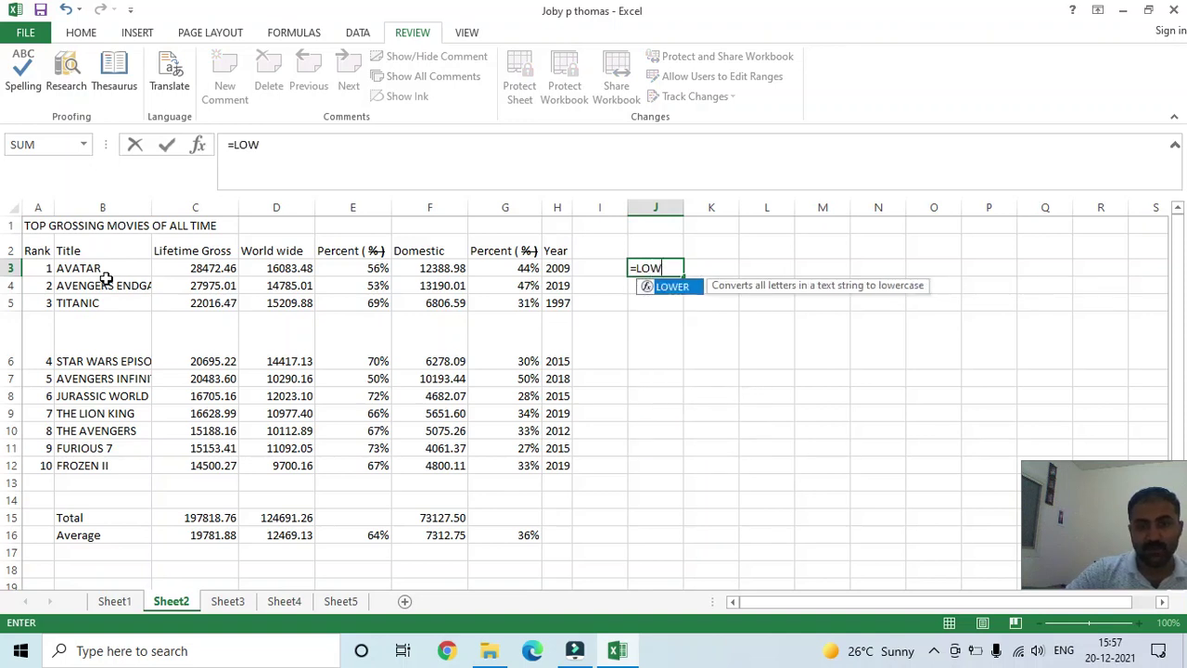
{"action": "key", "text": "Tab"}
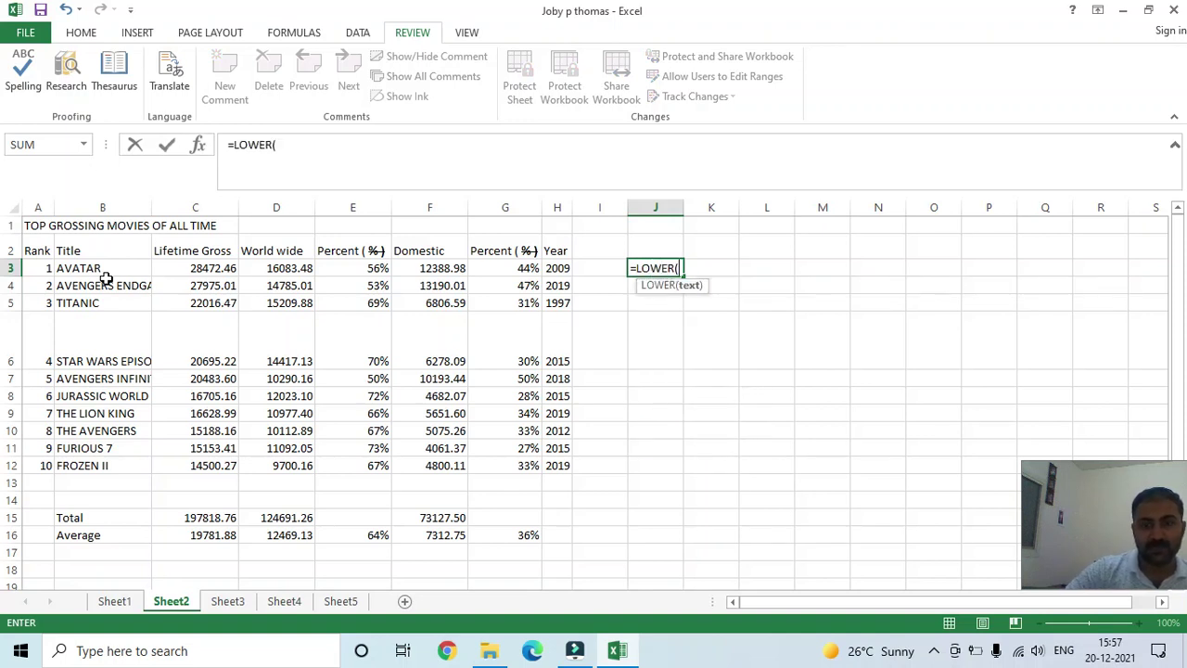
{"action": "left_click", "coordinate": [83, 269]}
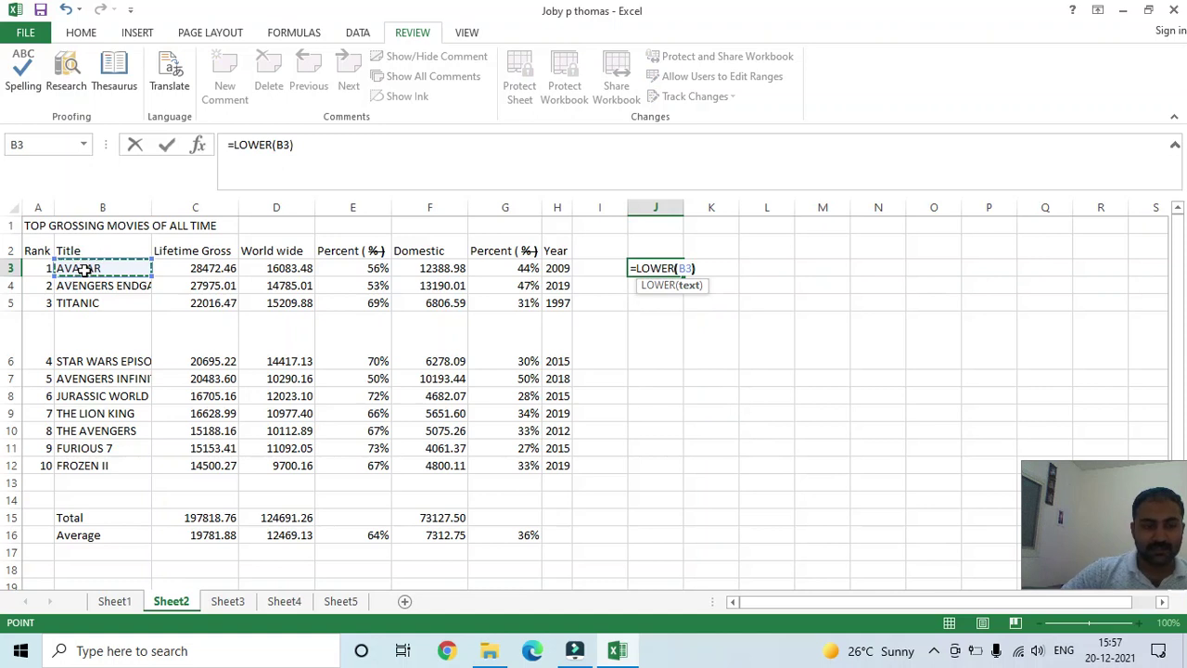
{"action": "type", "text": ")"}
{"action": "key", "text": "Return"}
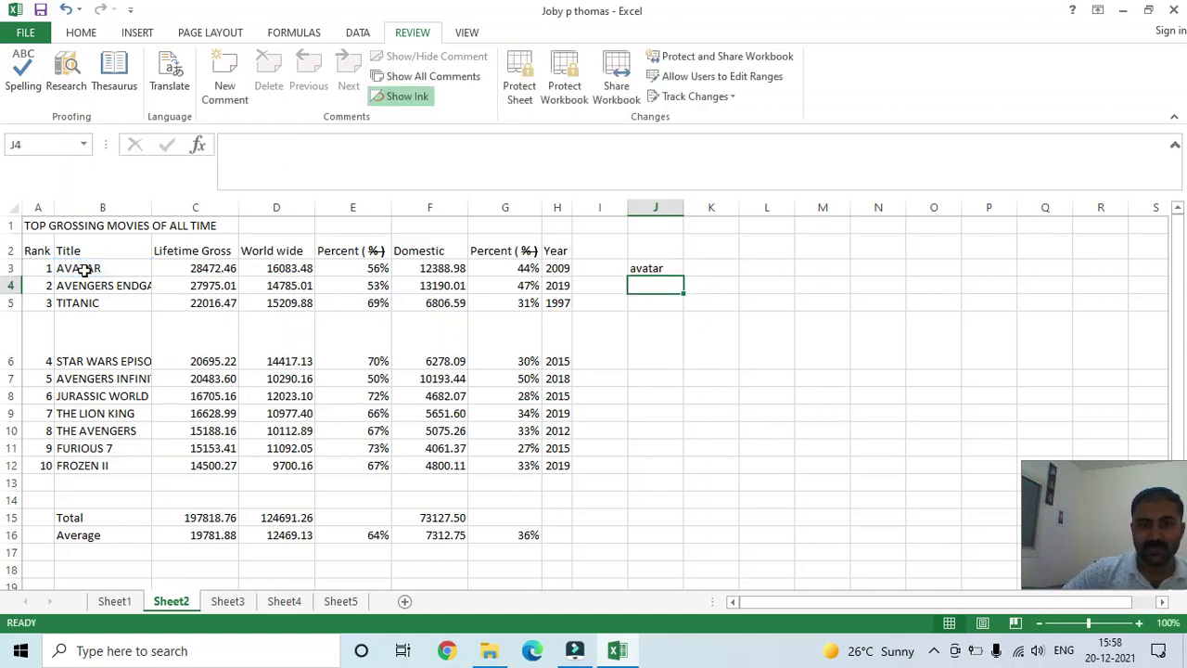
{"action": "left_click", "coordinate": [40, 225]}
{"action": "key", "text": "shift+Right"}
{"action": "key", "text": "shift+Right"}
{"action": "key", "text": "shift+Right"}
{"action": "key", "text": "shift+Right"}
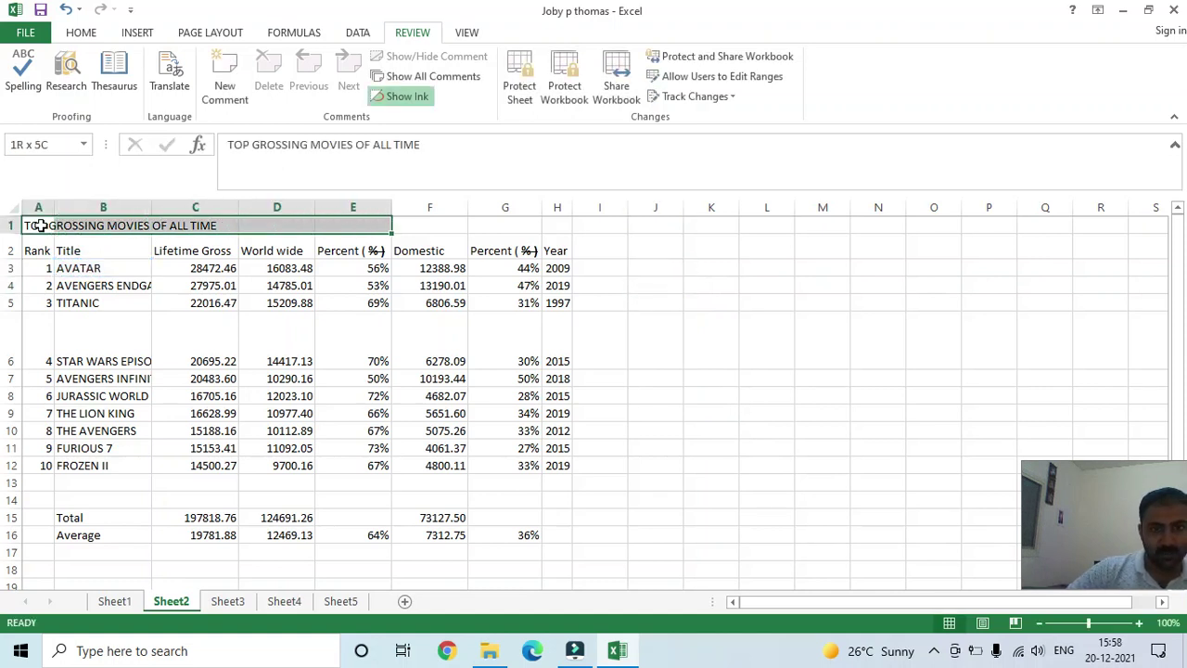
{"action": "key", "text": "shift+Right"}
{"action": "key", "text": "shift+Right"}
{"action": "key", "text": "shift+Right"}
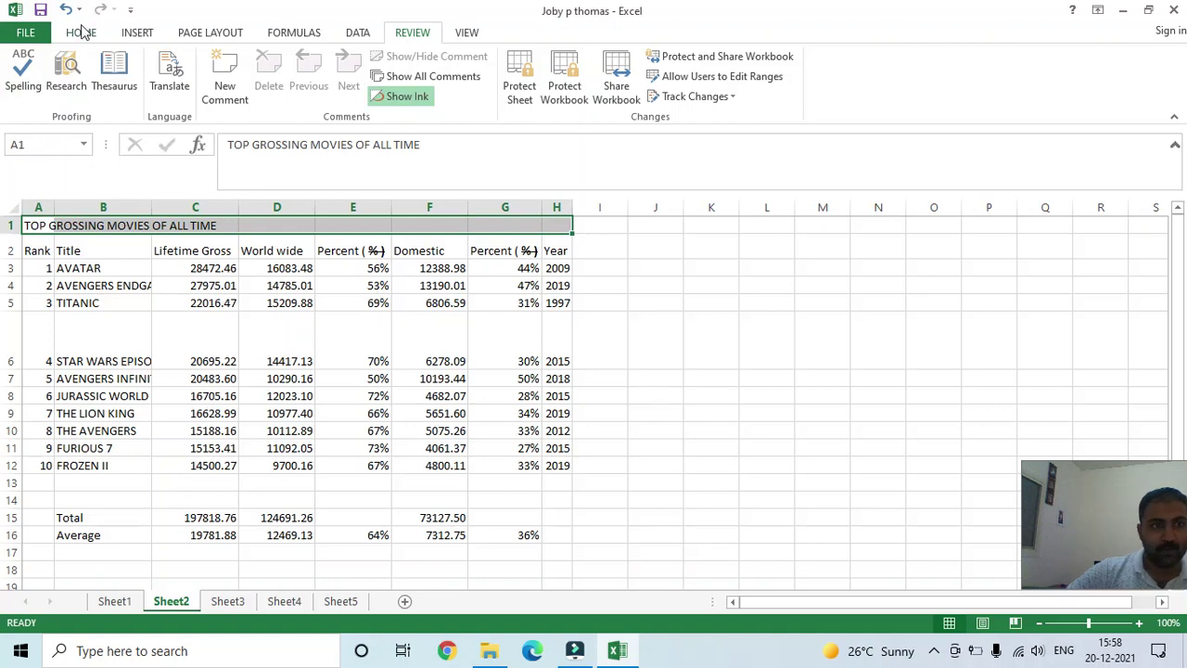
- Merge and centre the title across A1:H1 and make it bold
{"action": "left_click", "coordinate": [83, 33]}
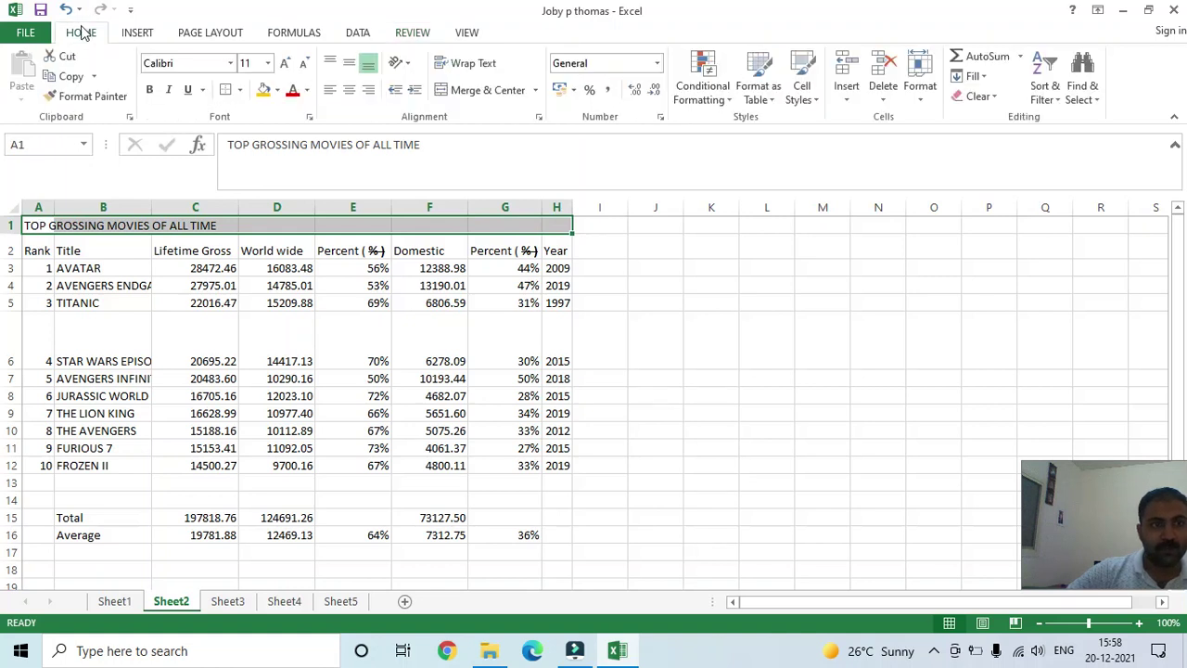
{"action": "left_click", "coordinate": [476, 90]}
{"action": "left_click", "coordinate": [665, 344]}
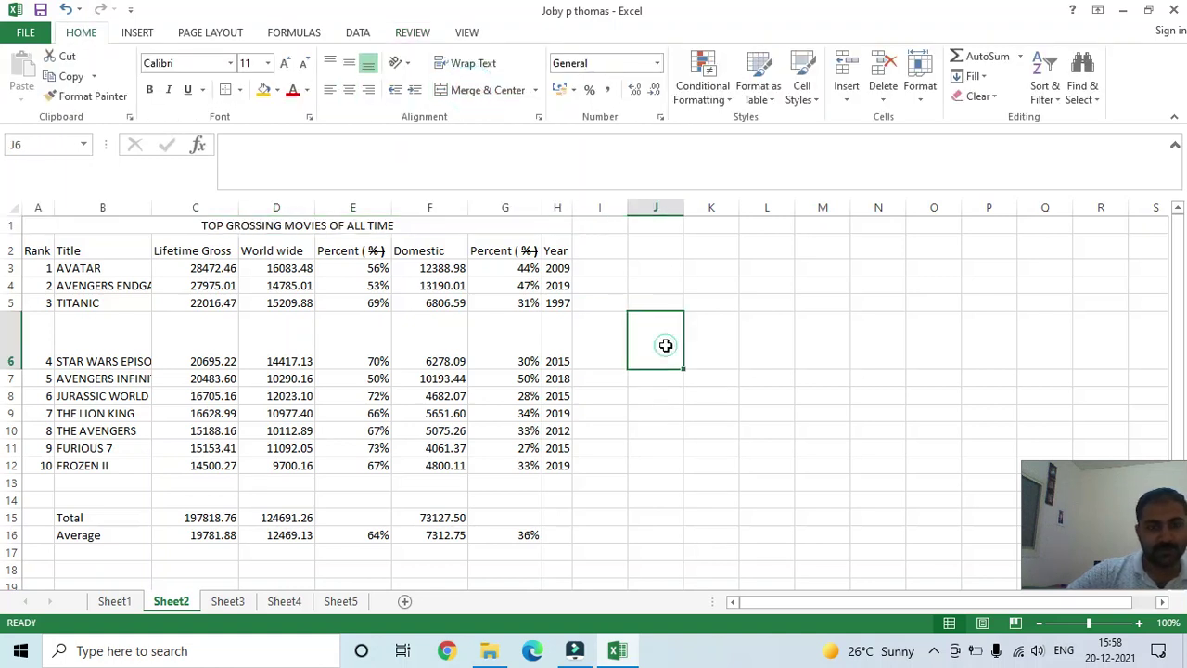
{"action": "left_click", "coordinate": [343, 228]}
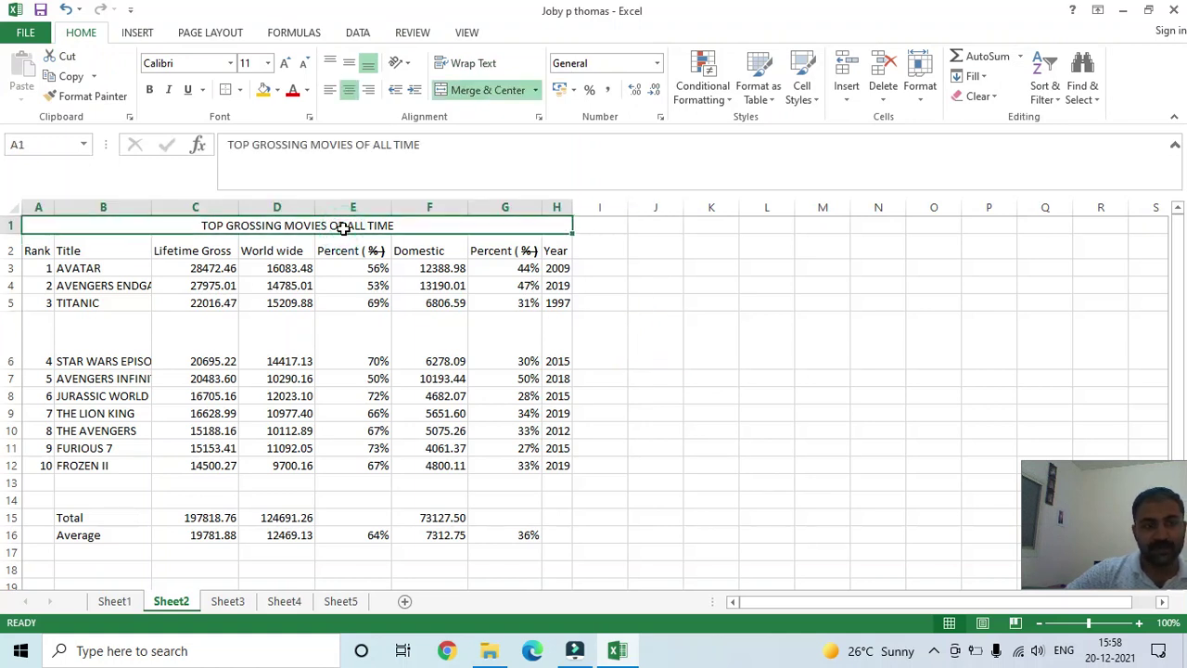
{"action": "left_click", "coordinate": [149, 90]}
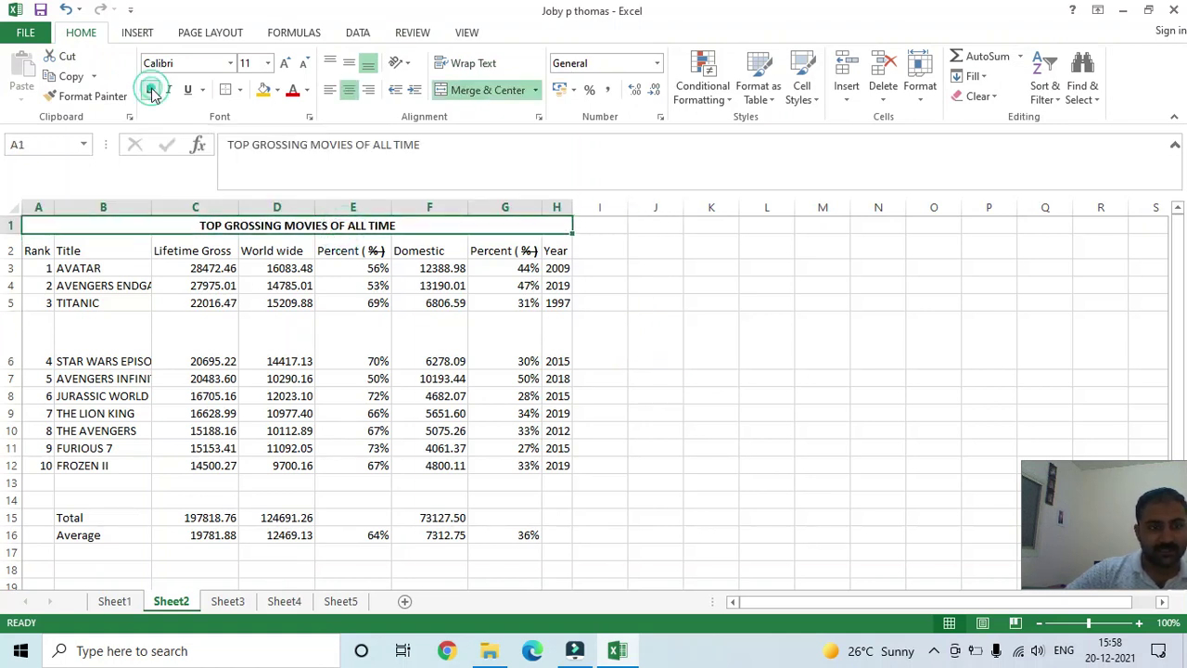
{"action": "left_click", "coordinate": [765, 352]}
- Set the title font to Algerian at 12 pt
{"action": "left_click", "coordinate": [288, 226]}
{"action": "left_click", "coordinate": [231, 63]}
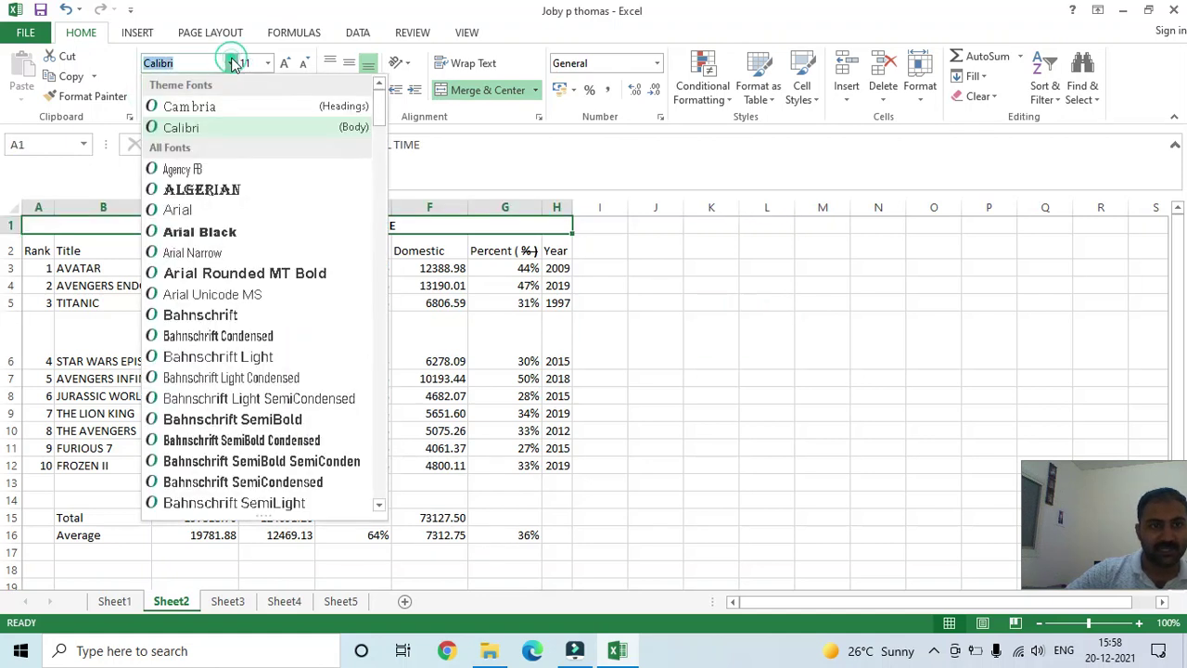
{"action": "left_click", "coordinate": [202, 189]}
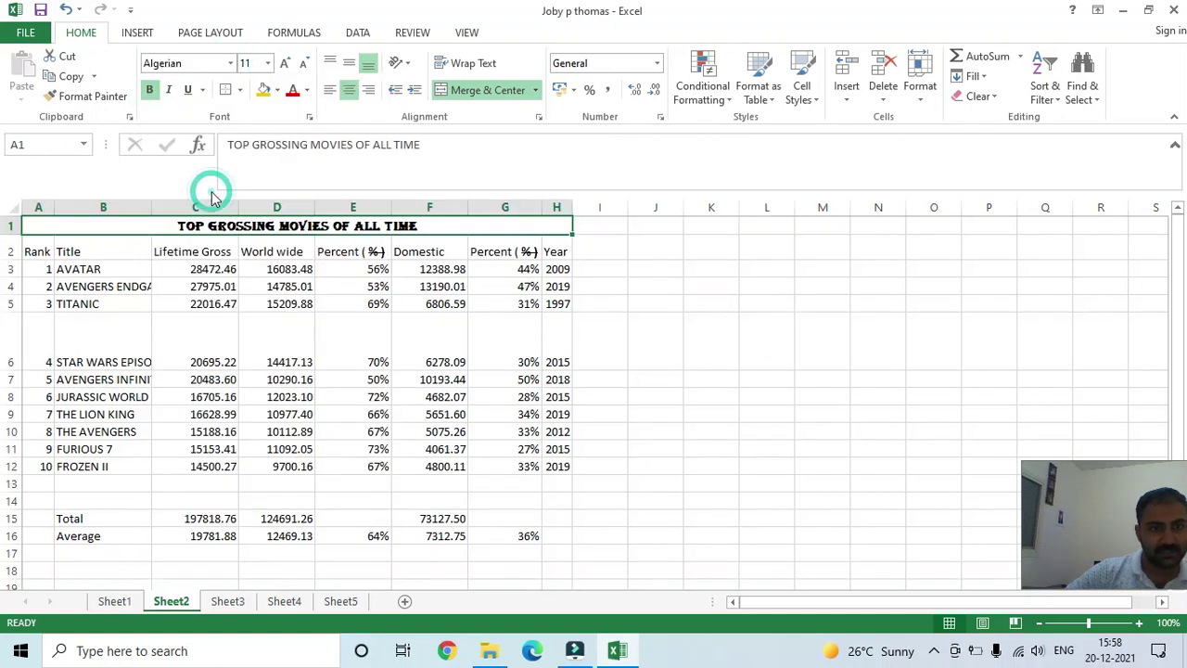
{"action": "left_click", "coordinate": [268, 64]}
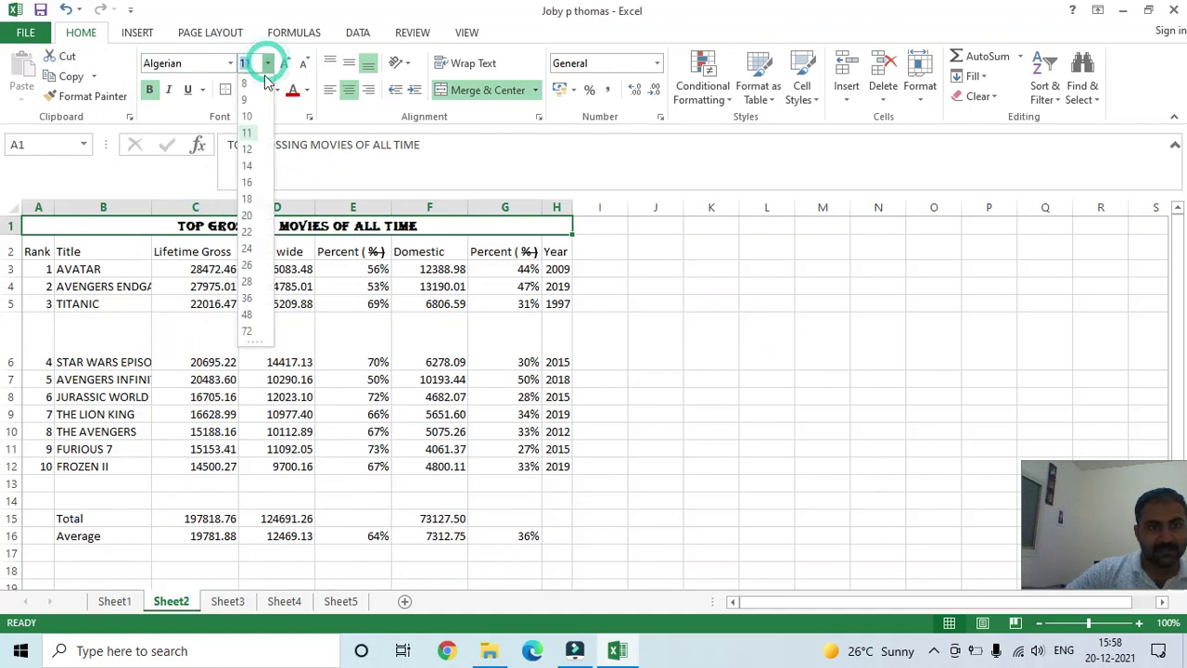
{"action": "left_click", "coordinate": [246, 150]}
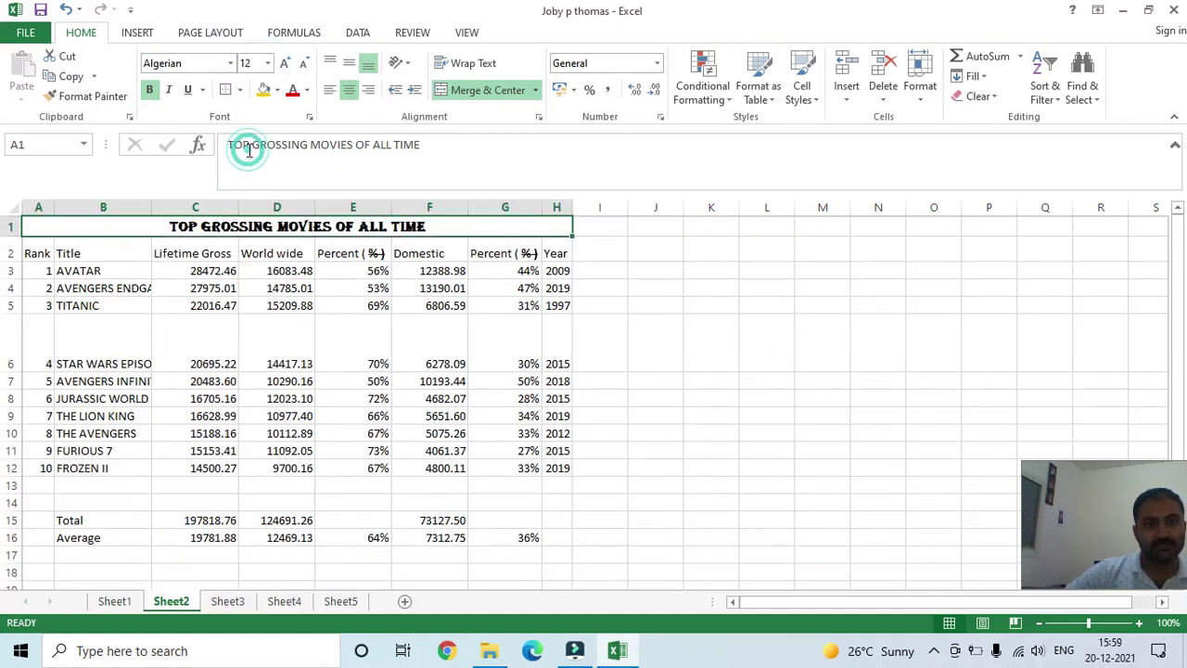
{"action": "left_click", "coordinate": [837, 344]}
- Fill the merged title row with light blue
{"action": "left_click", "coordinate": [472, 227]}
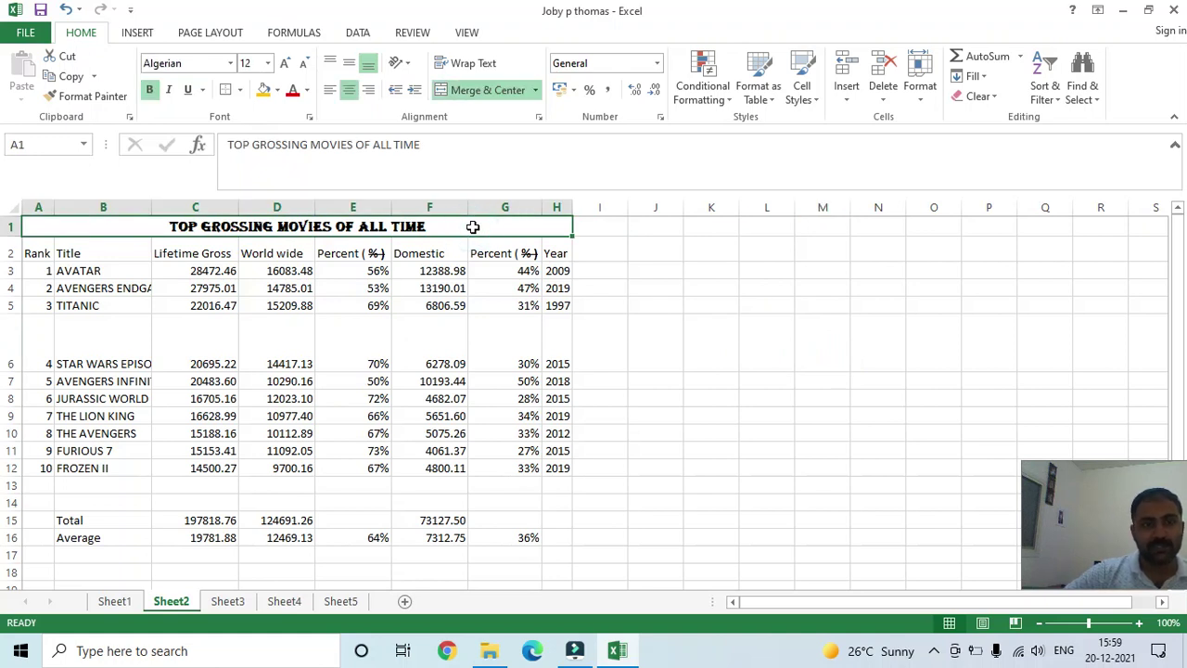
{"action": "left_click", "coordinate": [276, 90]}
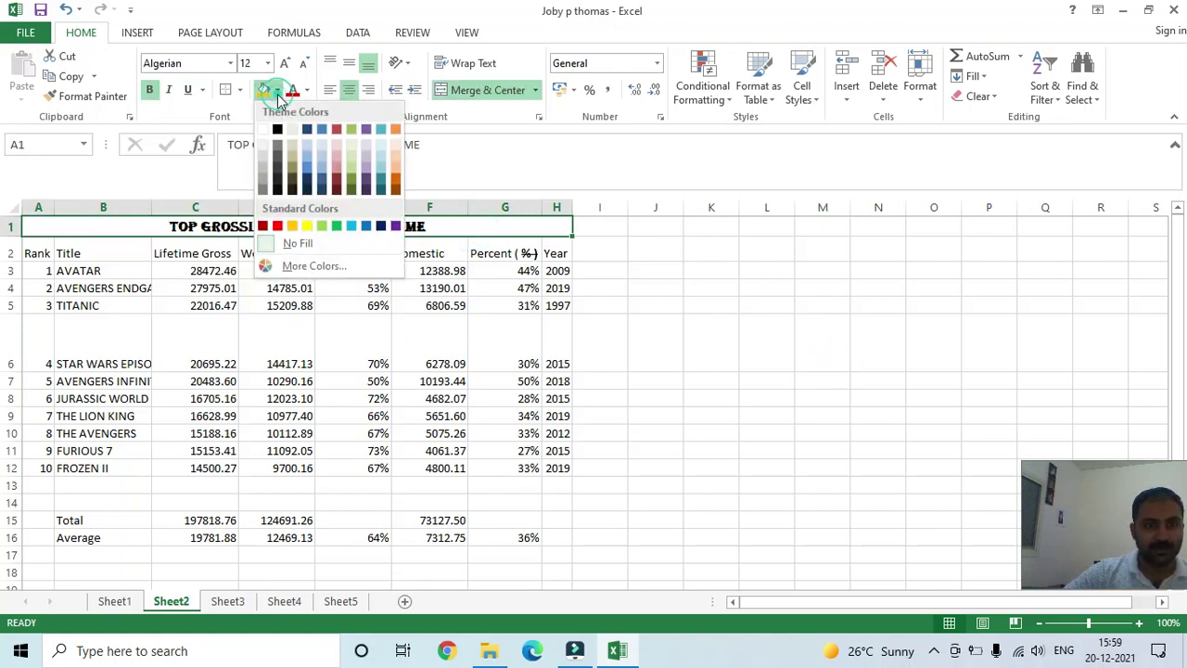
{"action": "left_click", "coordinate": [322, 170]}
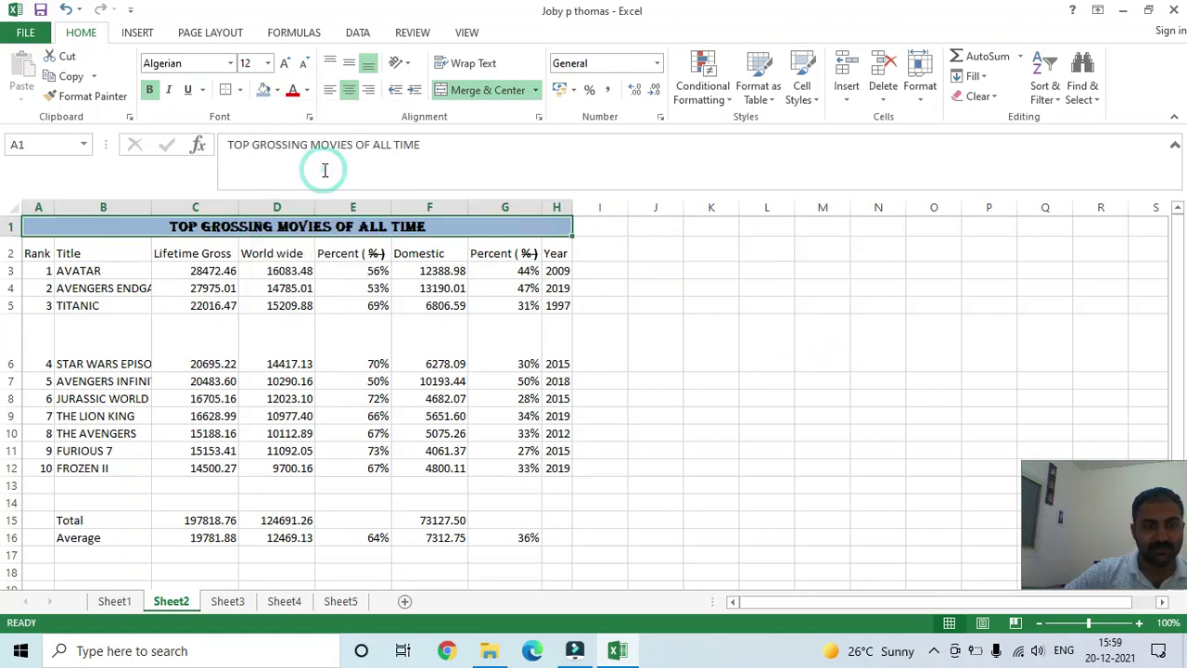
{"action": "left_click", "coordinate": [694, 349]}
{"action": "left_click_drag", "start_coordinate": [30, 254], "coordinate": [352, 254]}
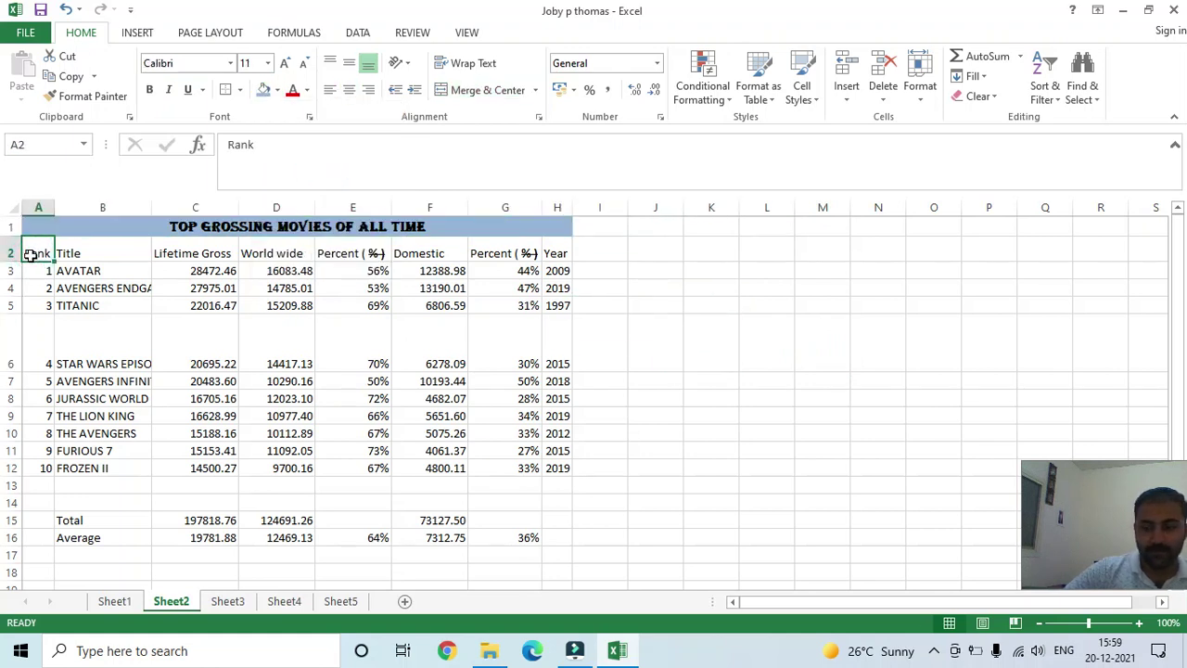
- Fill the column header row A2:H2 with gold
{"action": "left_click_drag", "start_coordinate": [30, 256], "coordinate": [556, 253]}
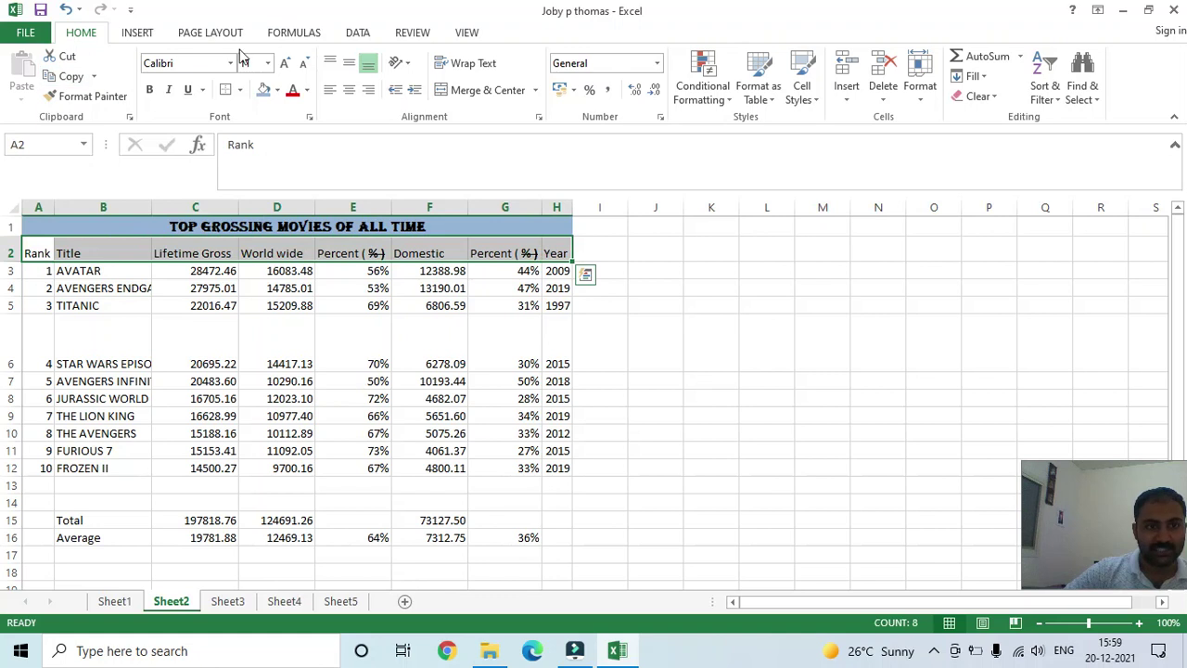
{"action": "left_click", "coordinate": [276, 90]}
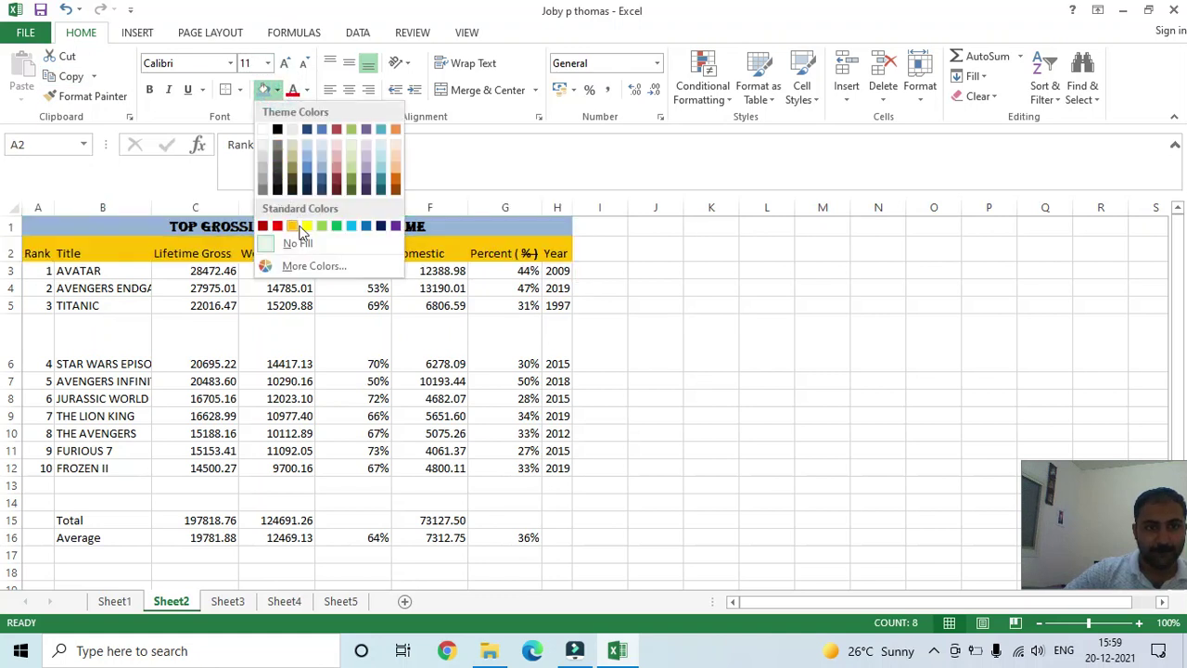
{"action": "left_click", "coordinate": [302, 229]}
- Give movie rows 3–12 all borders, then double-line inside and outline borders
{"action": "left_click_drag", "start_coordinate": [560, 468], "coordinate": [37, 270]}
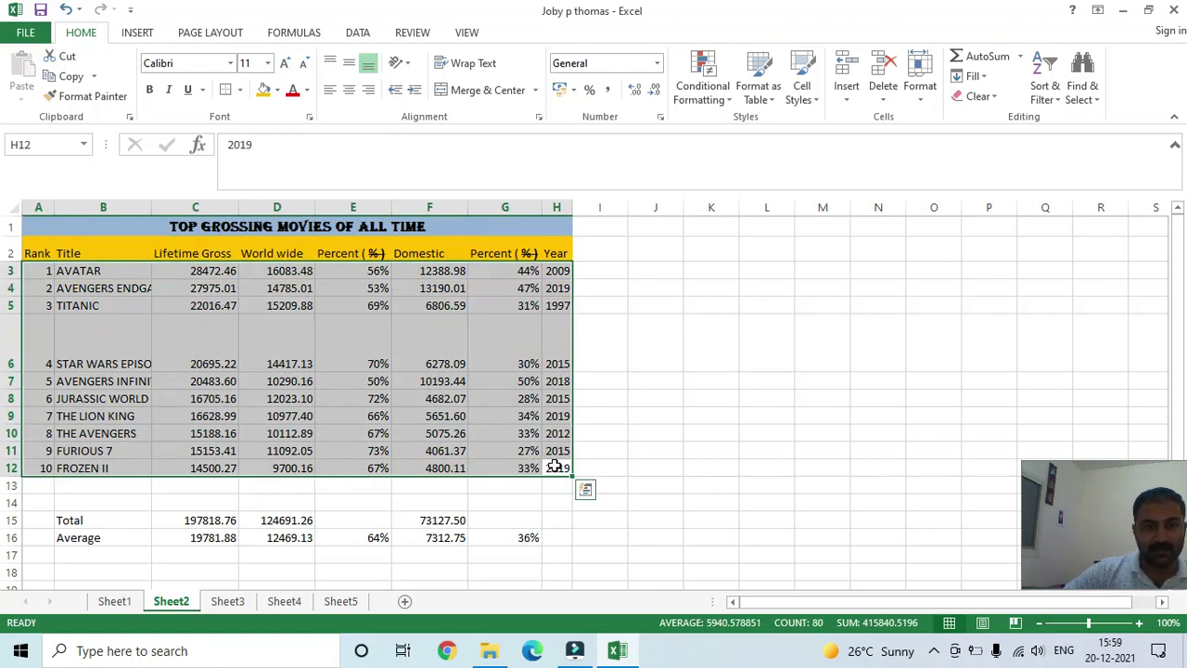
{"action": "left_click", "coordinate": [240, 90]}
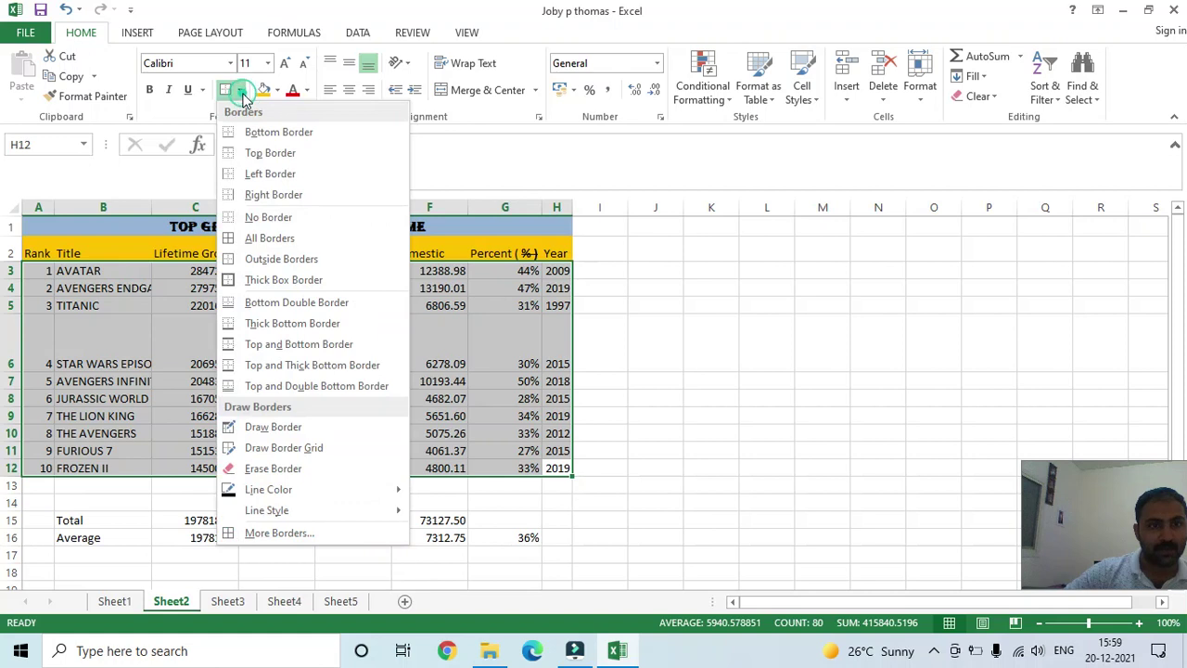
{"action": "left_click", "coordinate": [257, 243]}
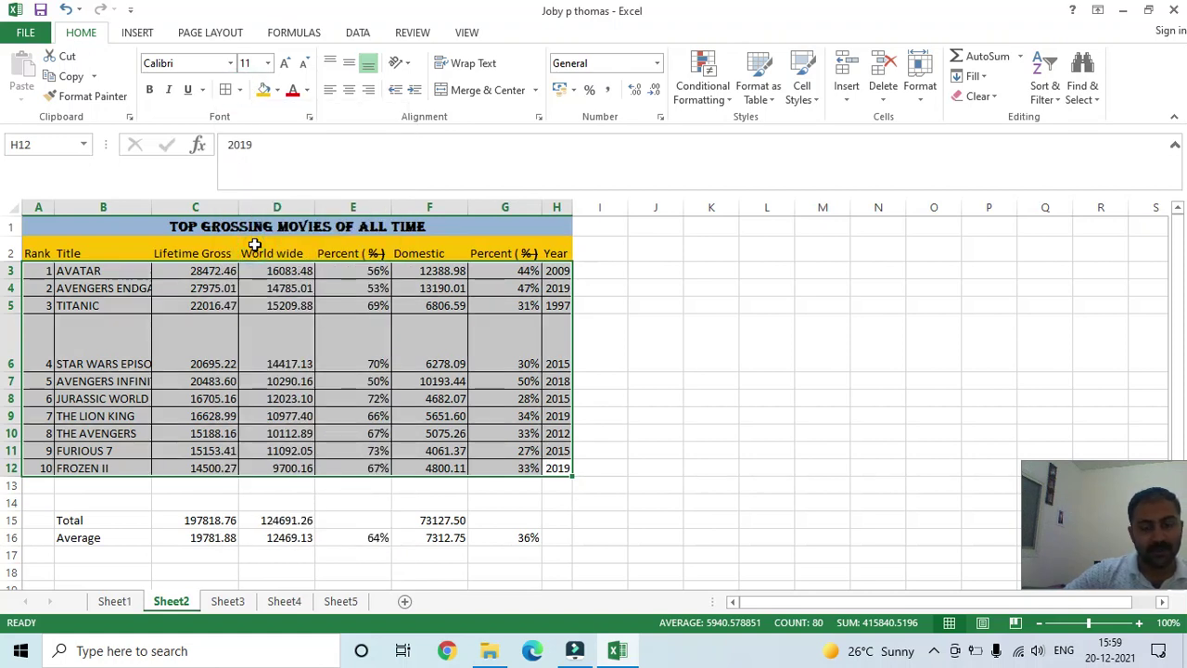
{"action": "left_click", "coordinate": [240, 90]}
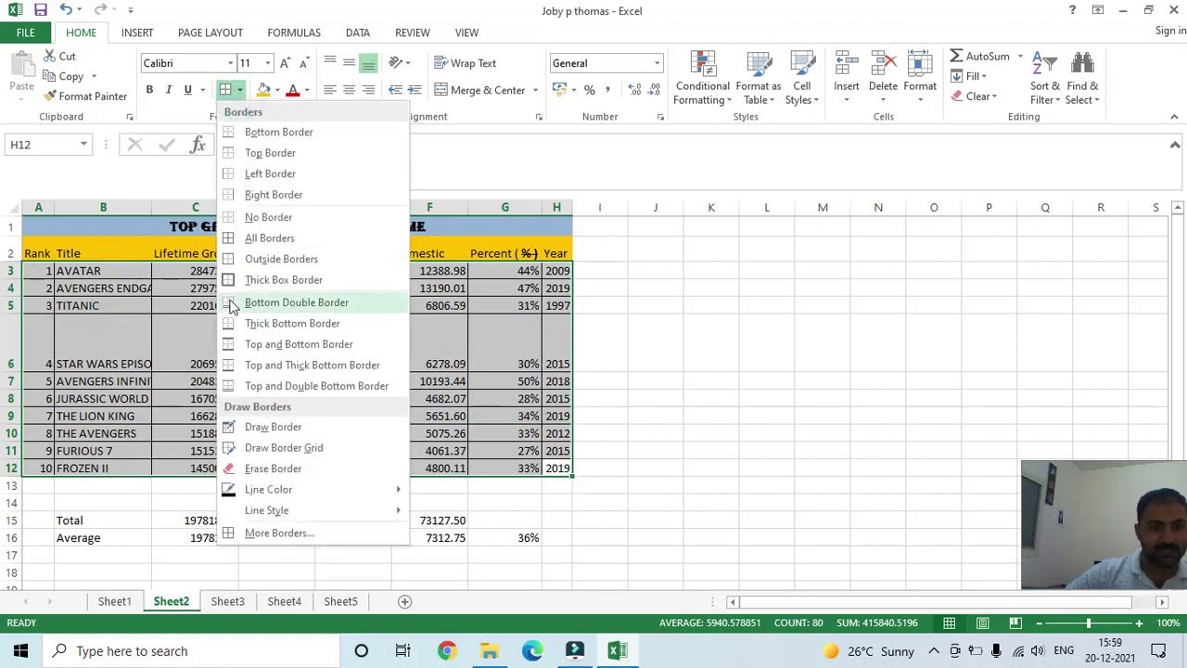
{"action": "left_click", "coordinate": [255, 535]}
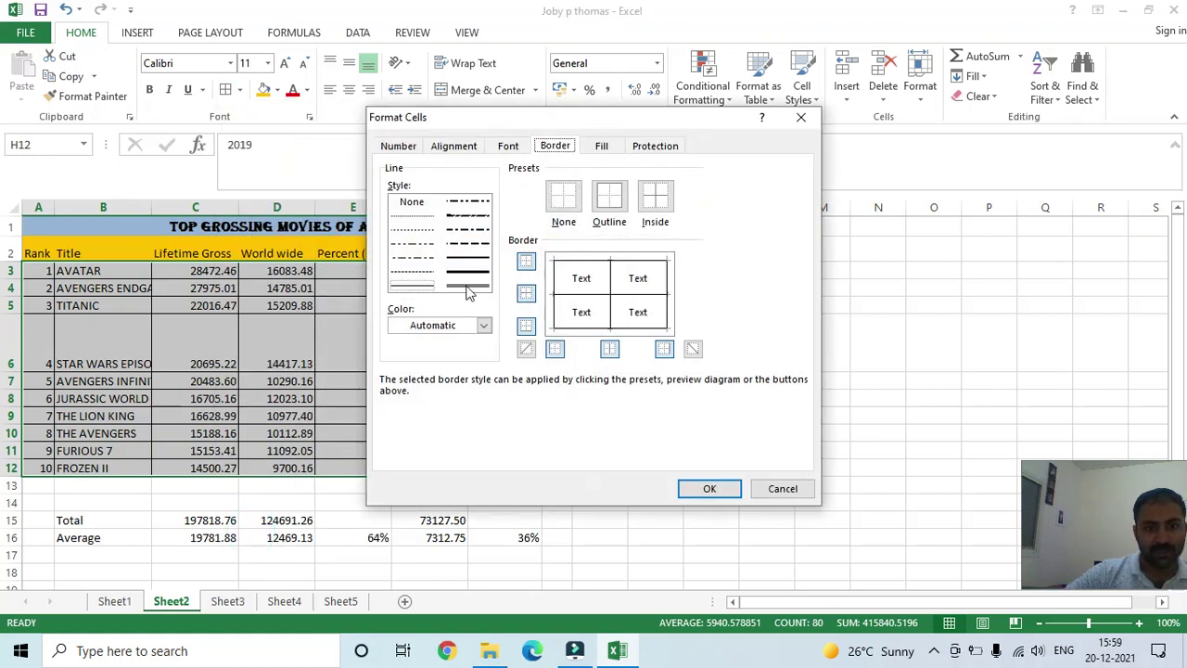
{"action": "left_click", "coordinate": [468, 287]}
{"action": "left_click", "coordinate": [654, 195]}
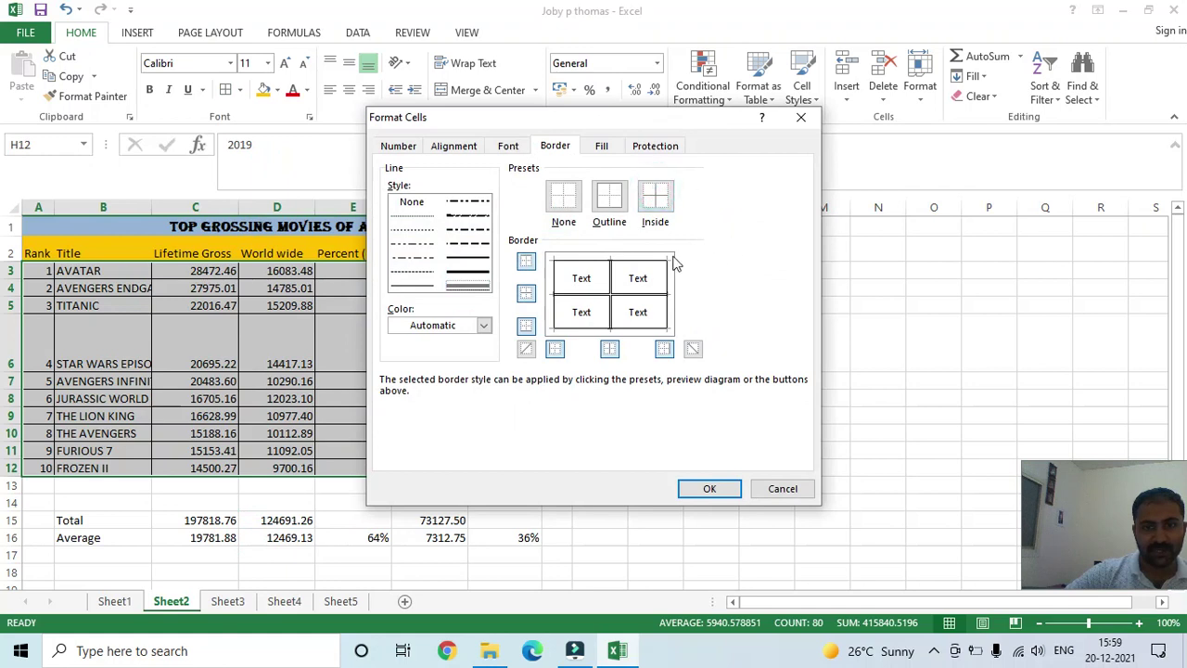
{"action": "left_click", "coordinate": [609, 206]}
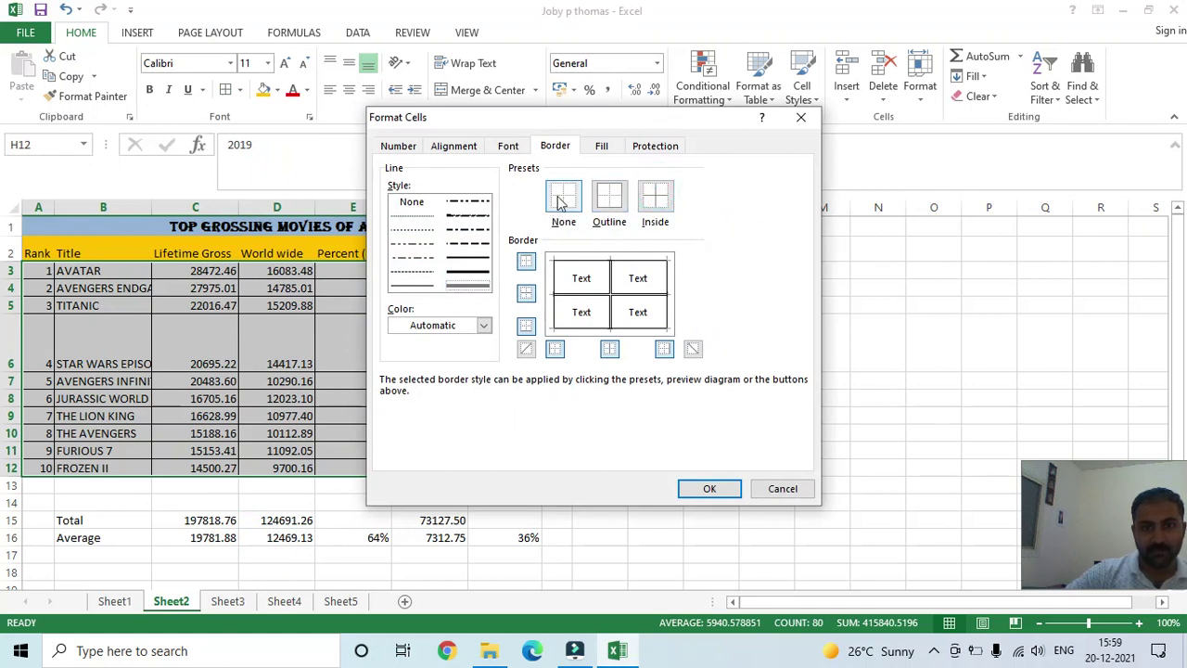
{"action": "left_click", "coordinate": [712, 487]}
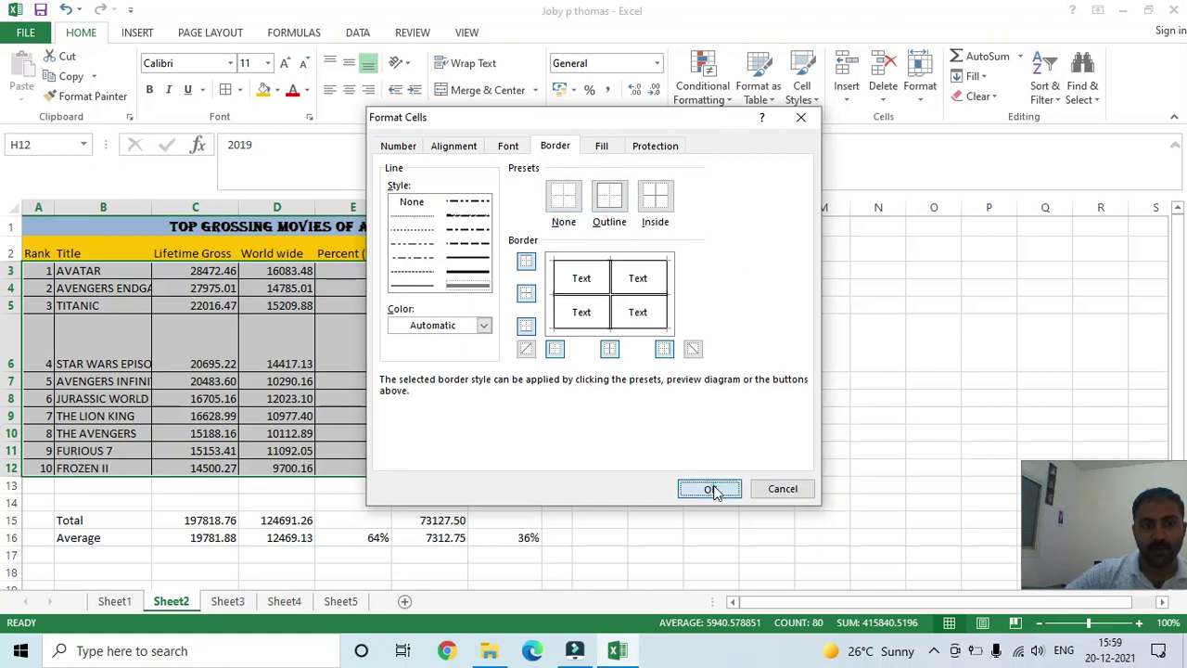
- Inspect the bordered table and the average percentage in G16
{"action": "left_click", "coordinate": [690, 419]}
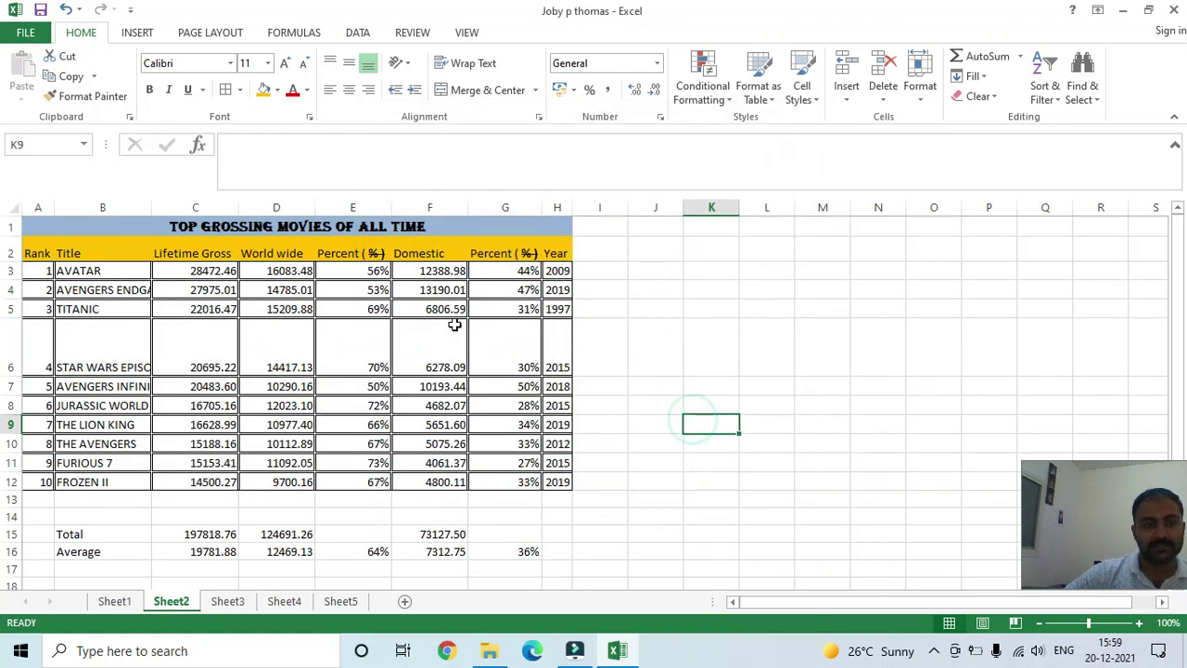
{"action": "left_click", "coordinate": [514, 553]}
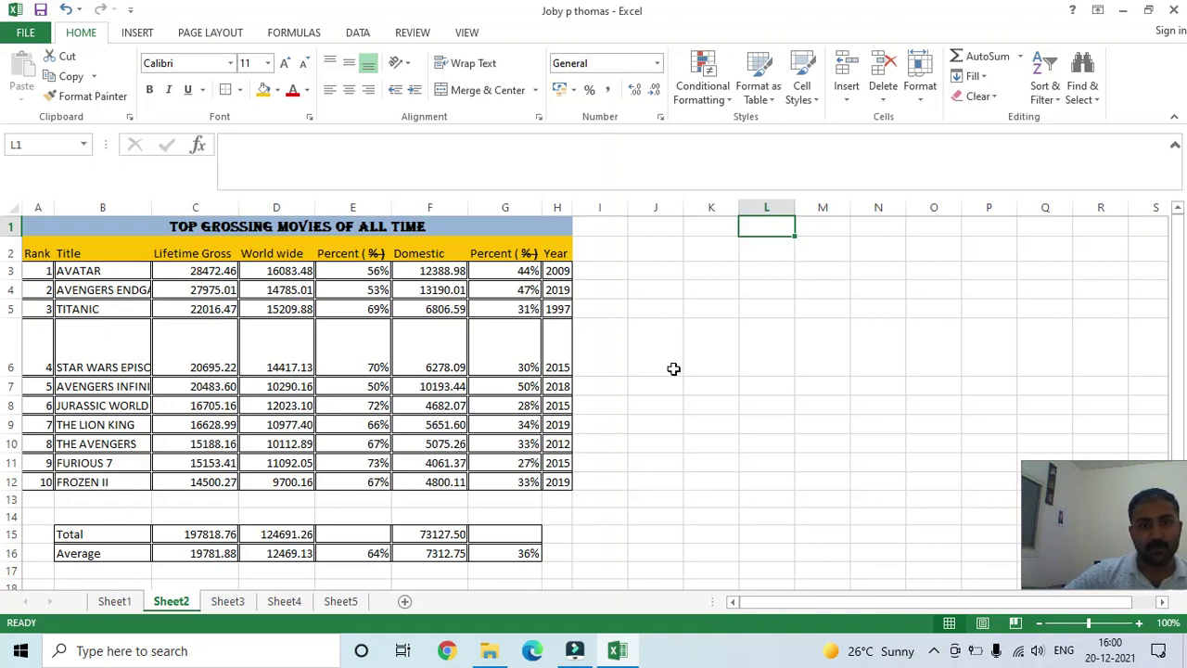
{"action": "left_click", "coordinate": [415, 33]}
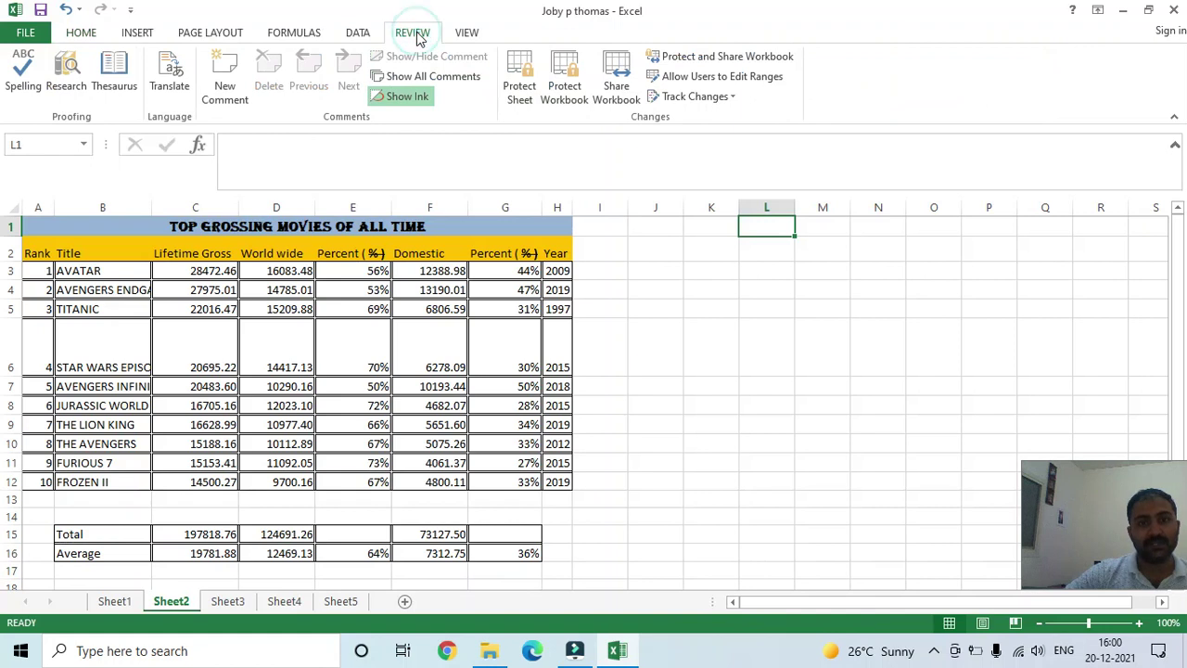
- Protect Sheet2 with a password, entering it and then confirming it
{"action": "left_click", "coordinate": [532, 96]}
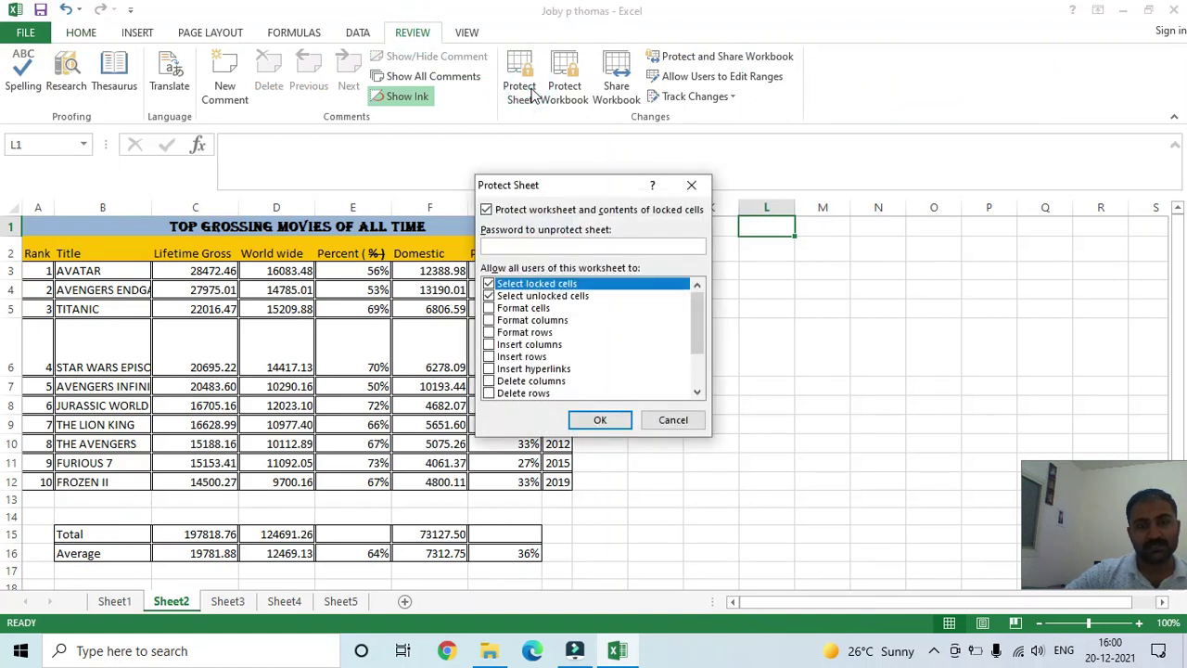
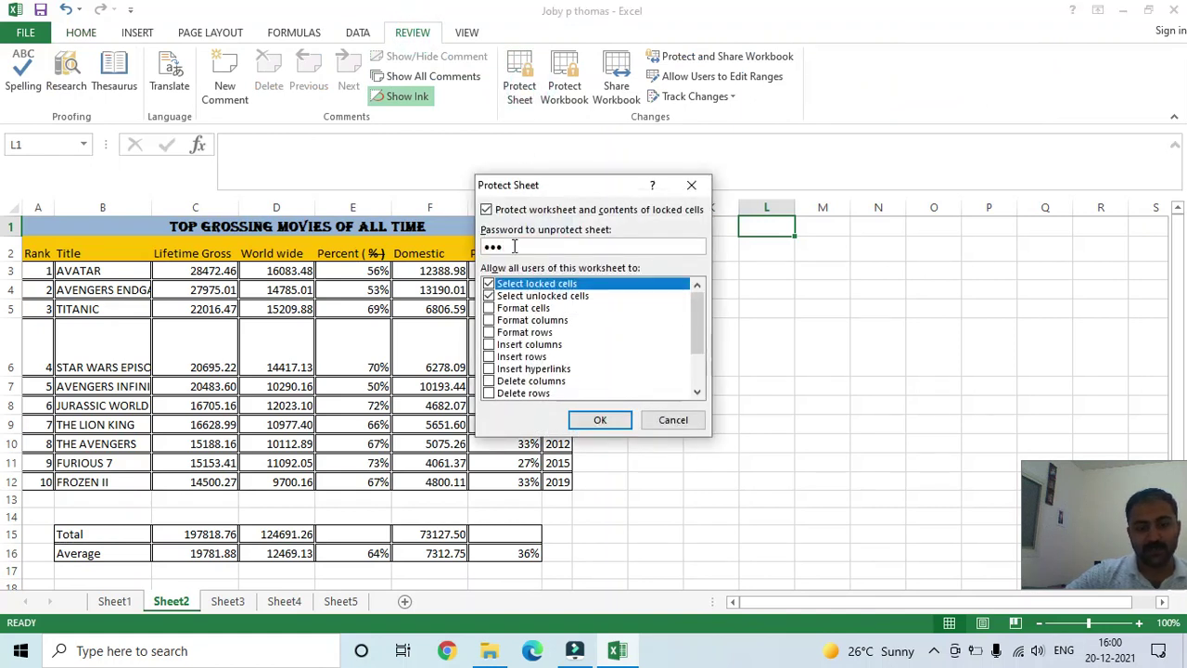
{"action": "left_click", "coordinate": [598, 420]}
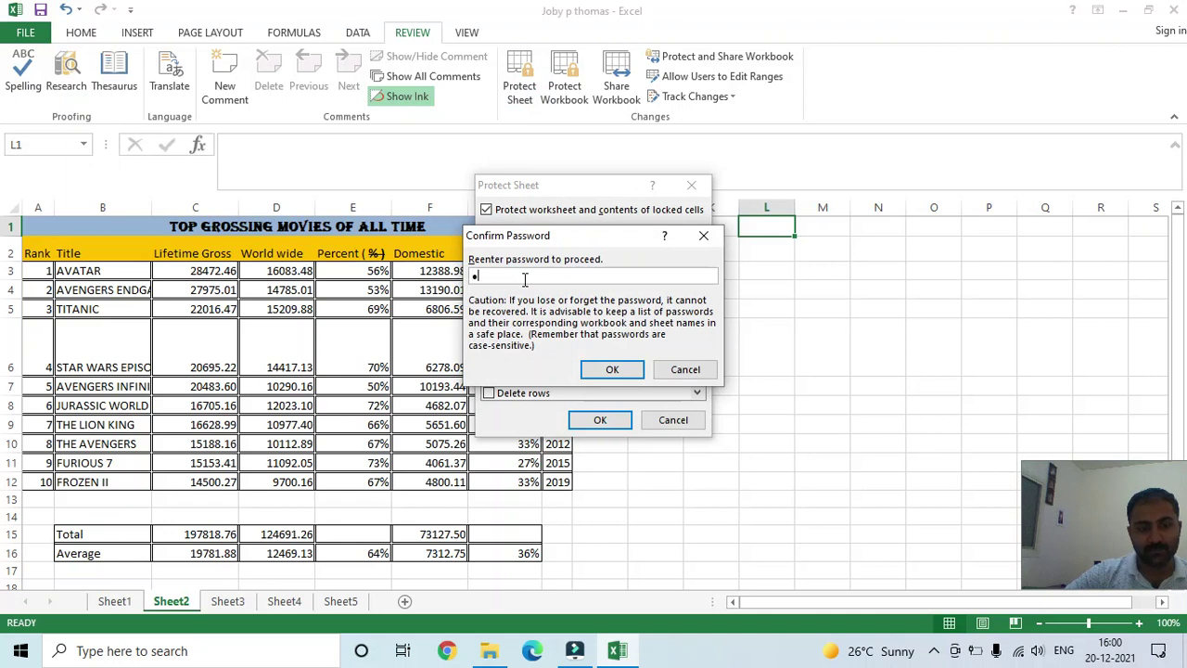
{"action": "type", "text": "4"}
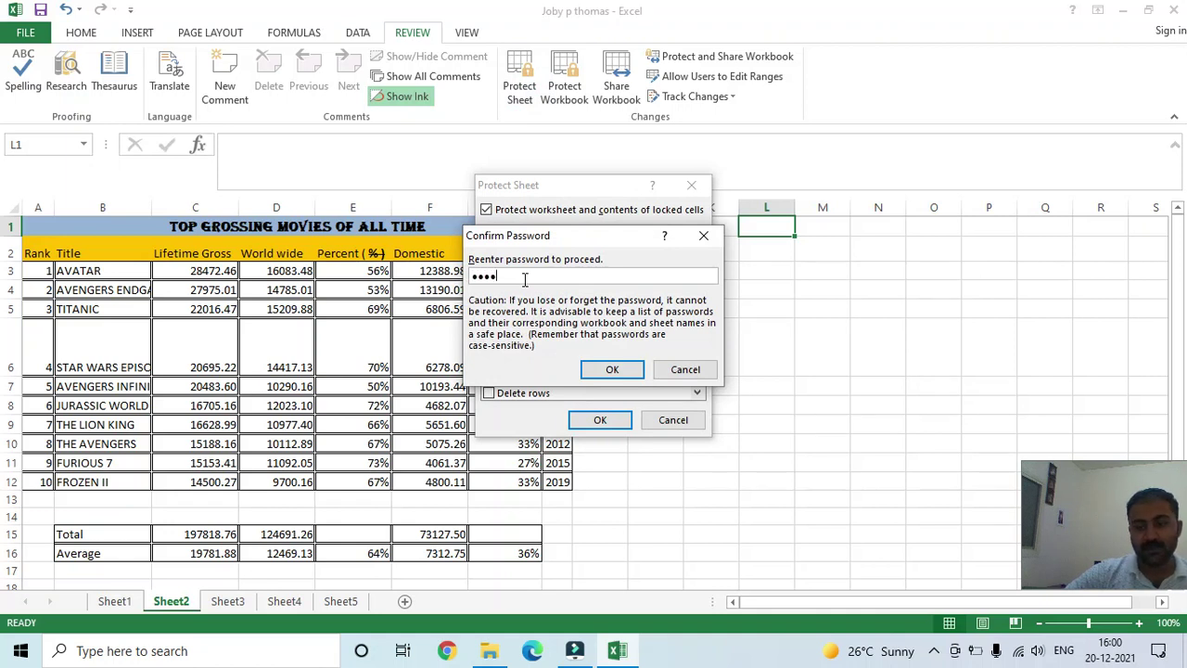
{"action": "left_click", "coordinate": [604, 369]}
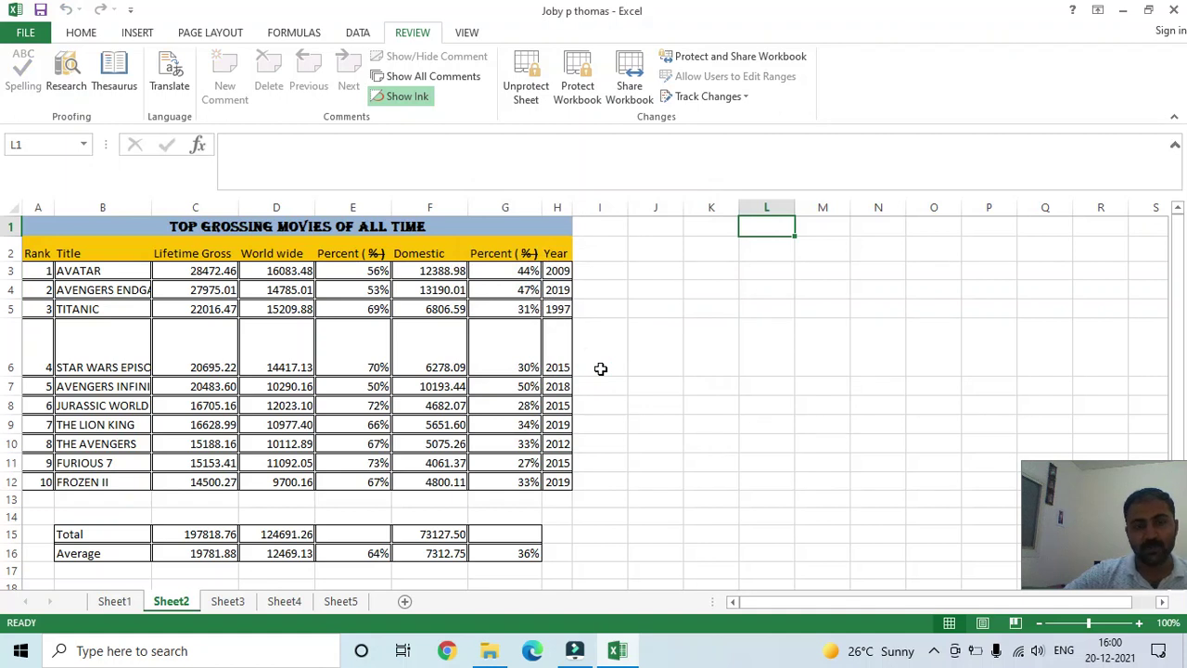
- Try editing F6 to confirm the protected sheet blocks changes, then dismiss the warning
{"action": "left_click", "coordinate": [471, 319]}
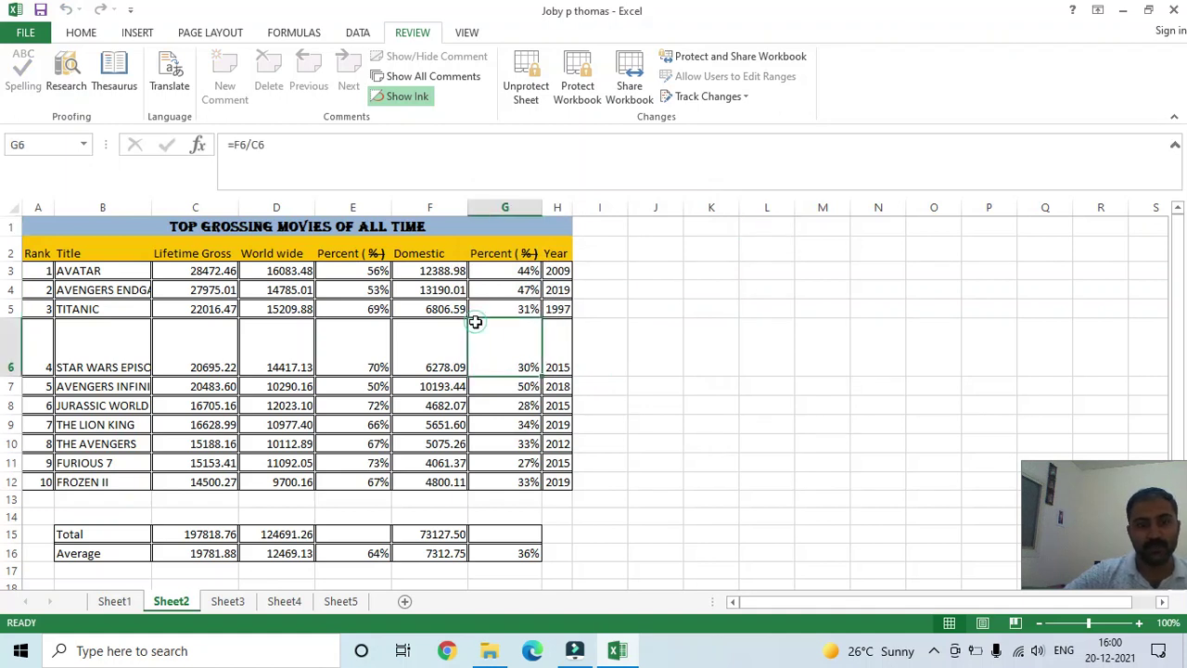
{"action": "left_click", "coordinate": [396, 322]}
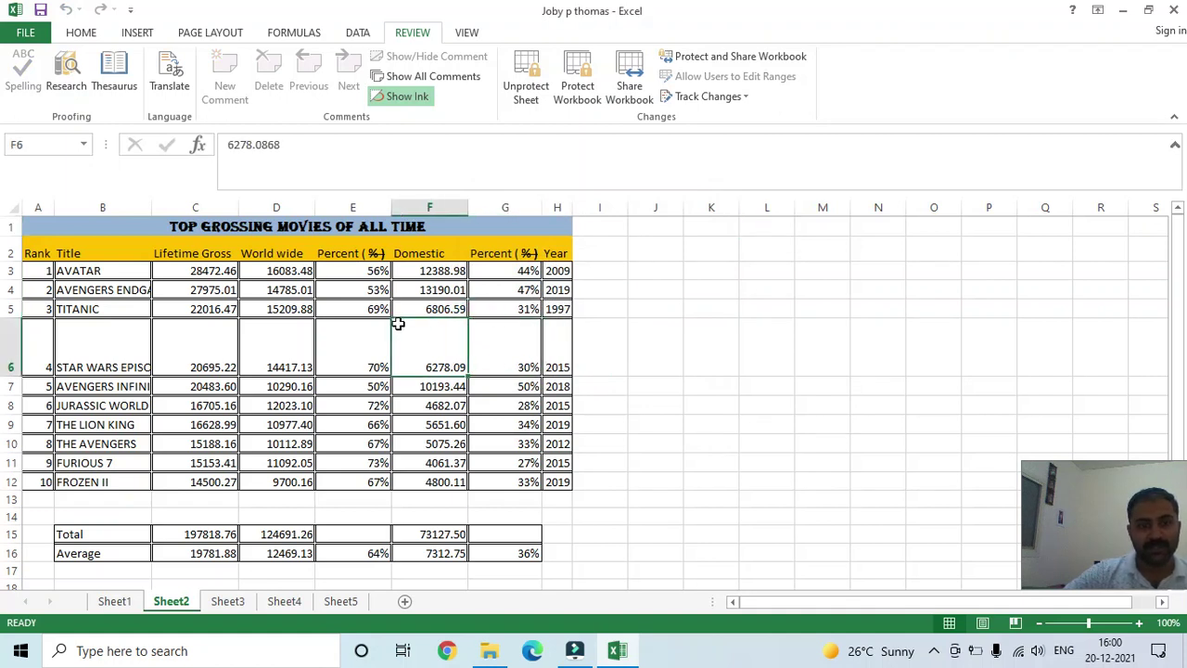
{"action": "double_click", "coordinate": [448, 364]}
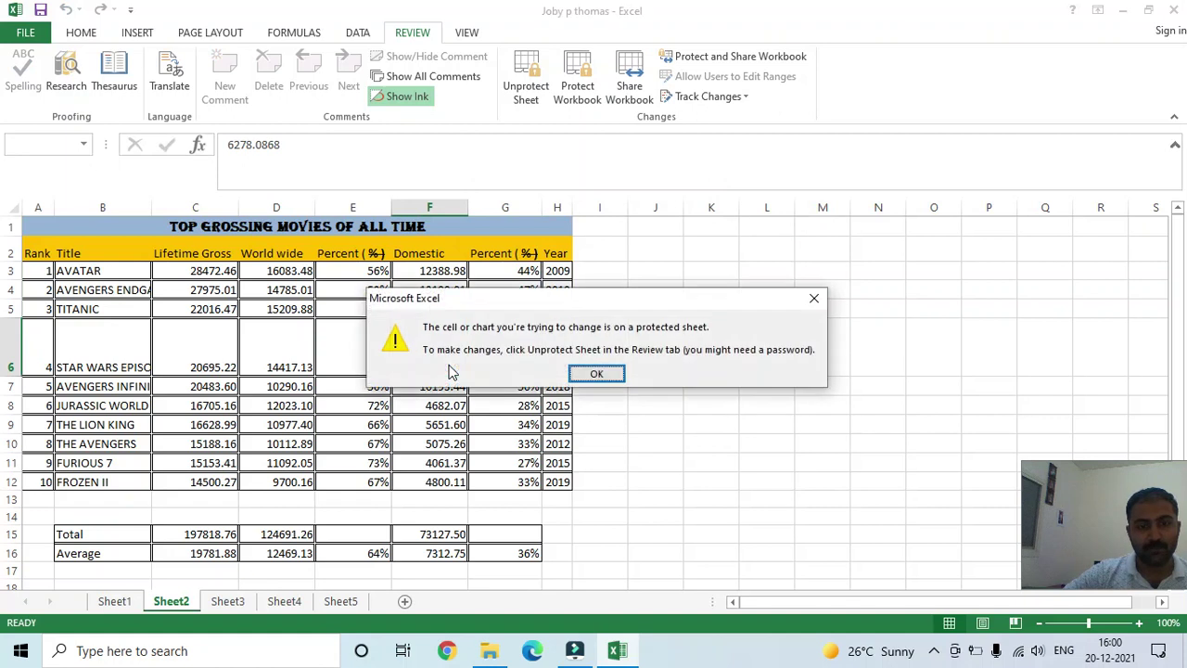
{"action": "left_click", "coordinate": [820, 299]}
- Unprotect the sheet by confirming the password
{"action": "left_click", "coordinate": [487, 401]}
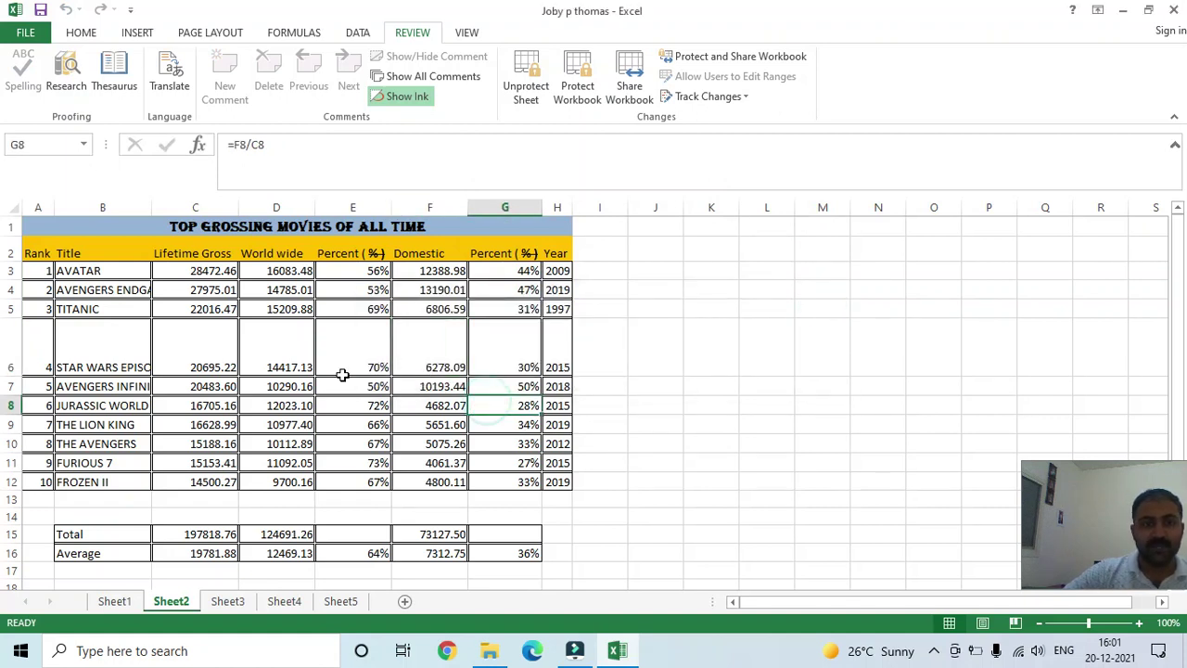
{"action": "left_click", "coordinate": [526, 84]}
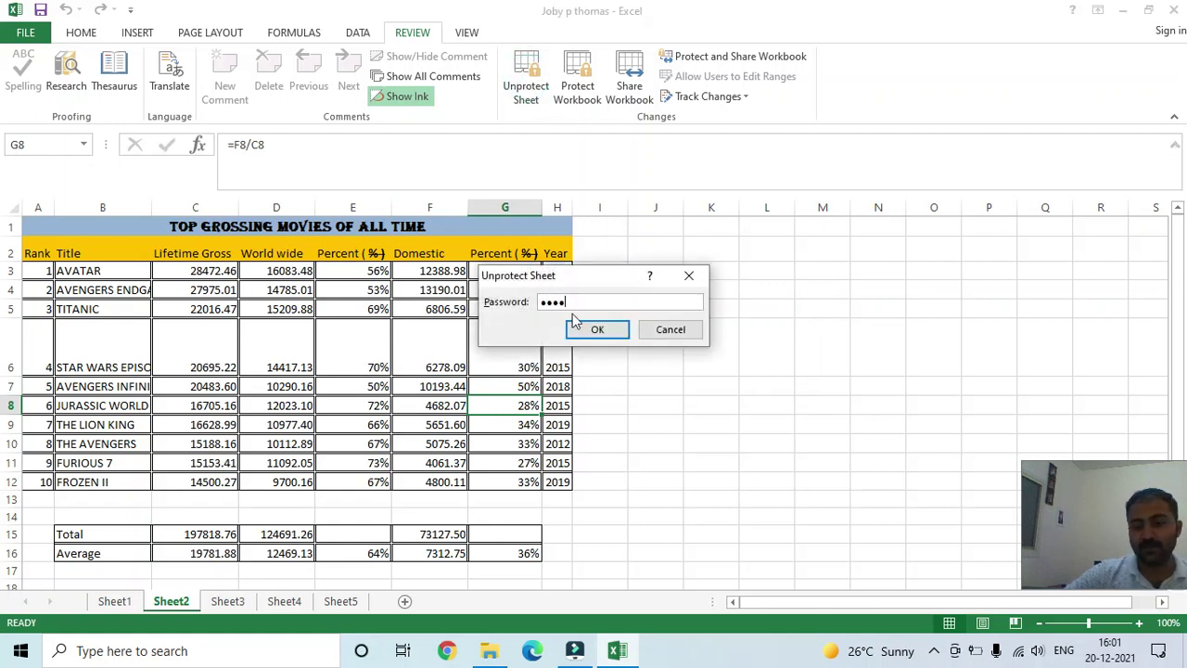
{"action": "key", "text": "Return"}
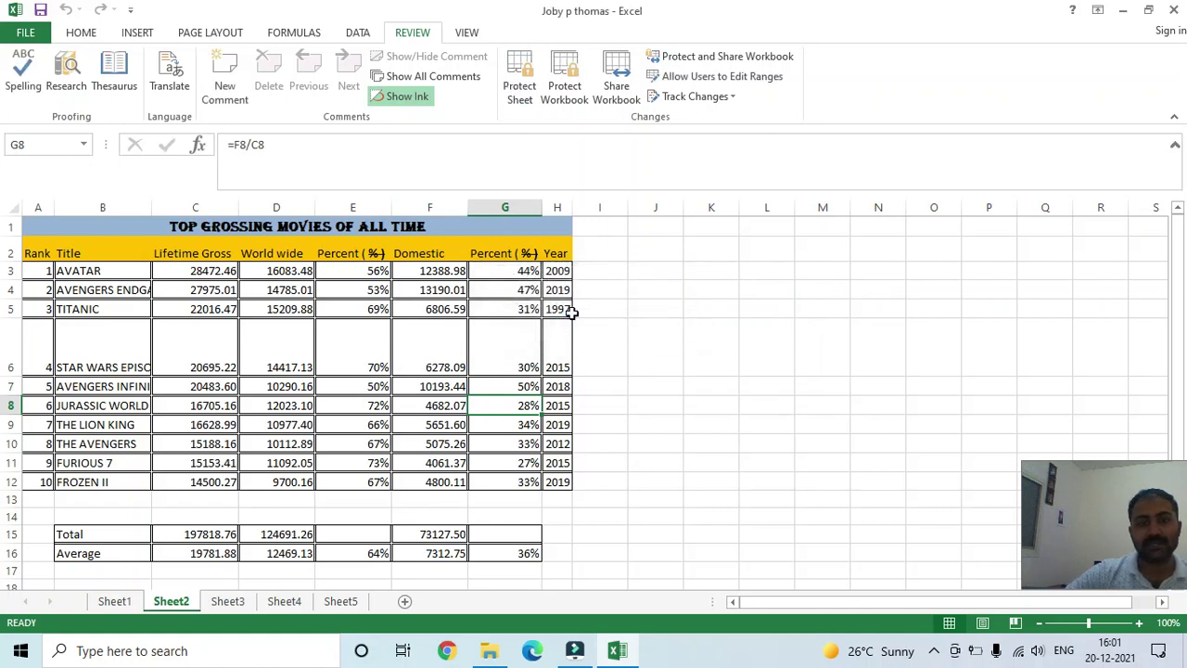
- Change the year in H3 to 2009
{"action": "left_click", "coordinate": [563, 312]}
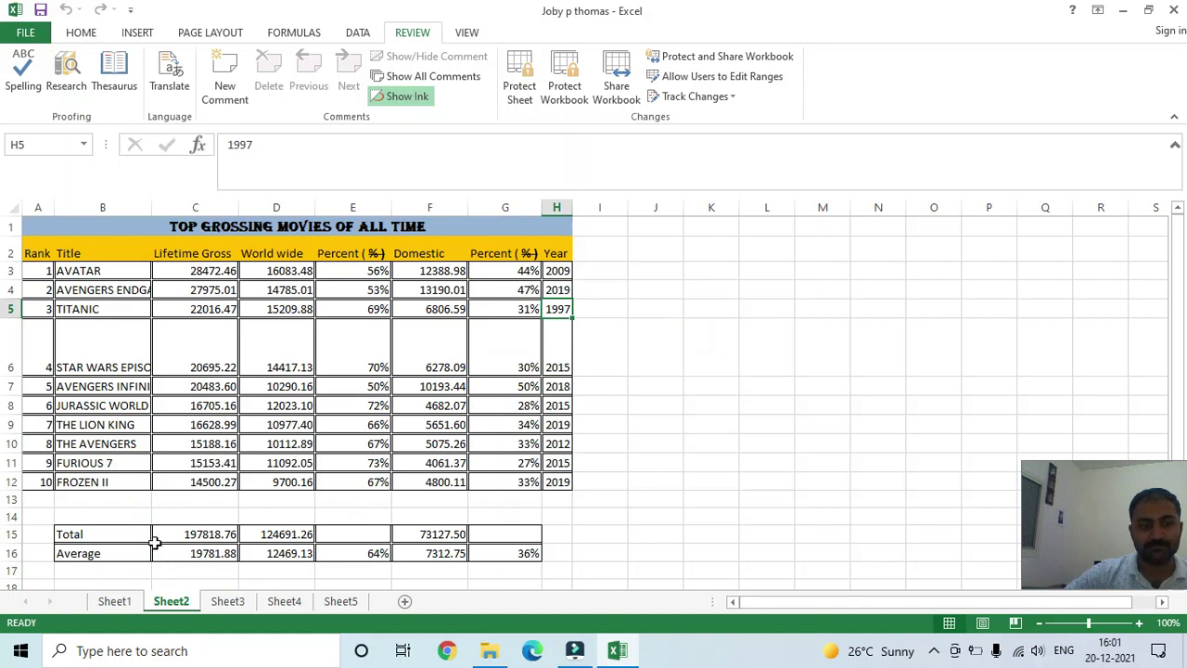
{"action": "left_click", "coordinate": [559, 271]}
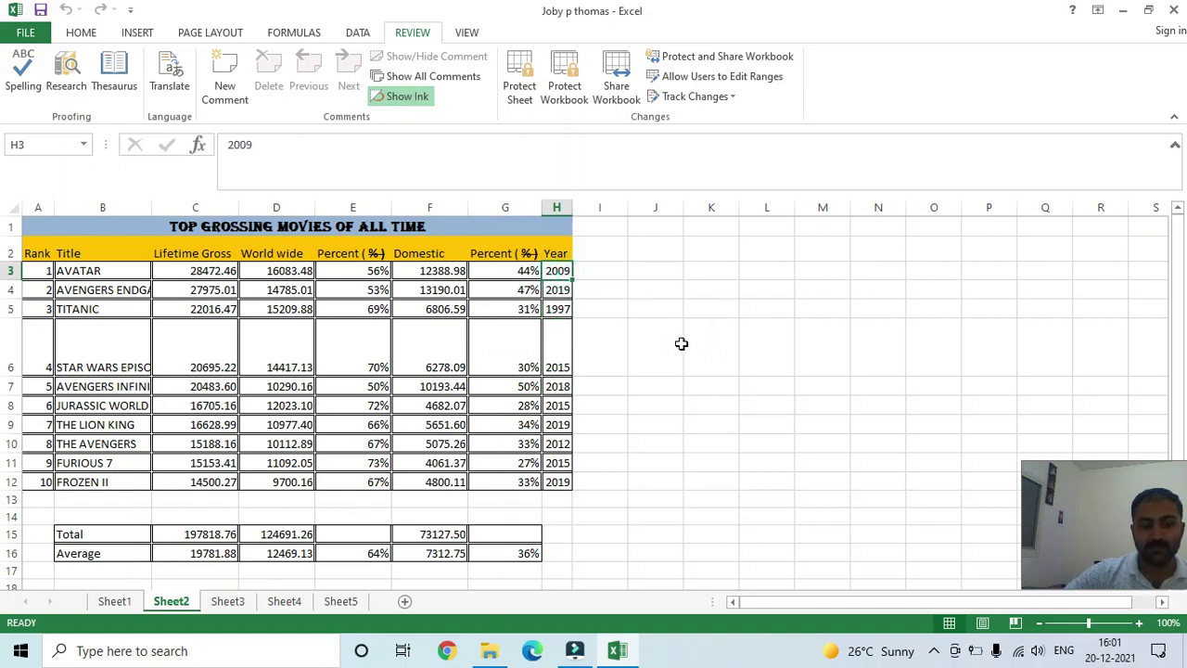
{"action": "type", "text": "200"}
{"action": "type", "text": "9"}
{"action": "key", "text": "ctrl+Return"}
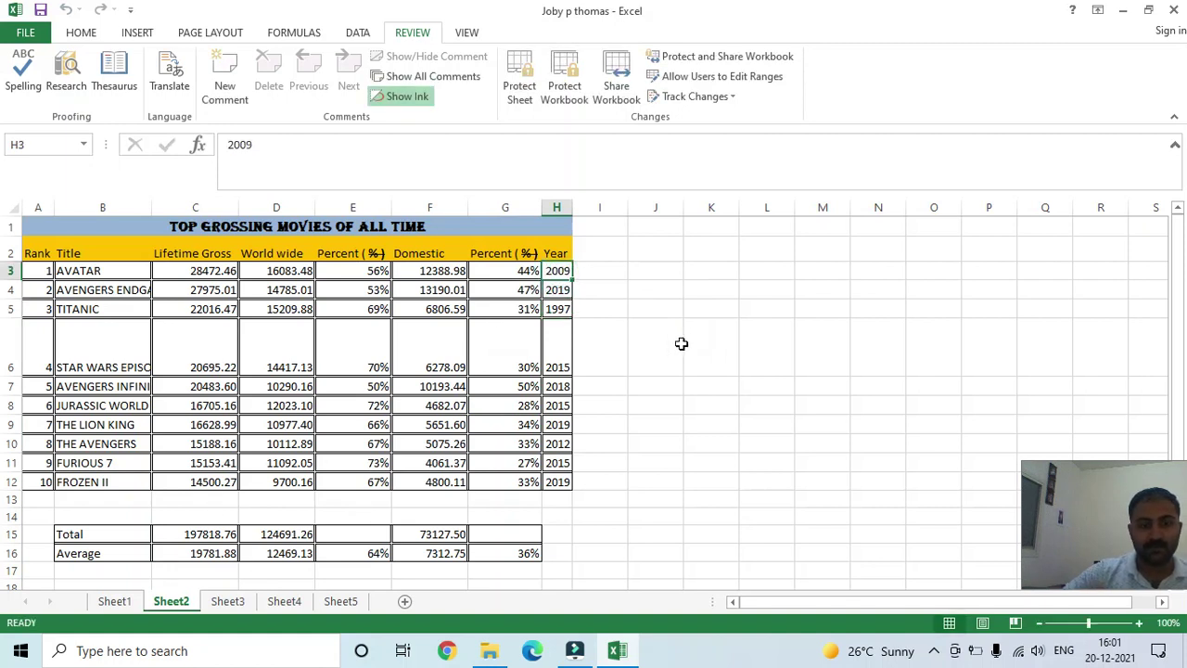
{"action": "left_click", "coordinate": [727, 374]}
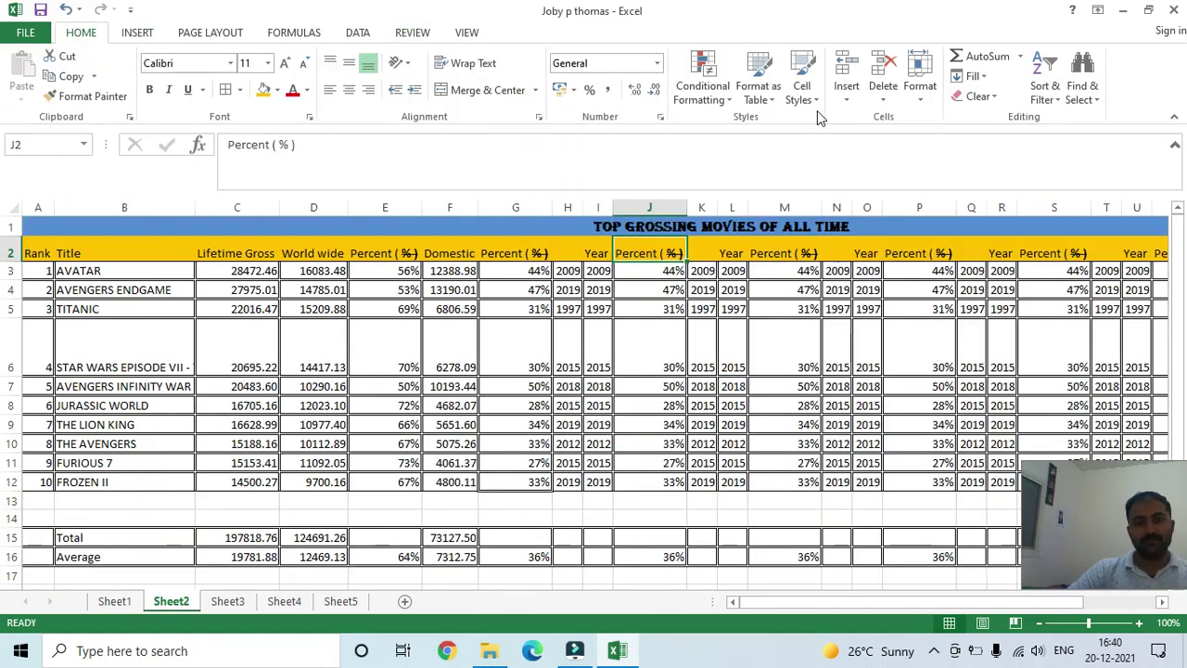
- Jump from AVATAR in B3 to the last filled cell of row 3 and step back
{"action": "left_click", "coordinate": [115, 278]}
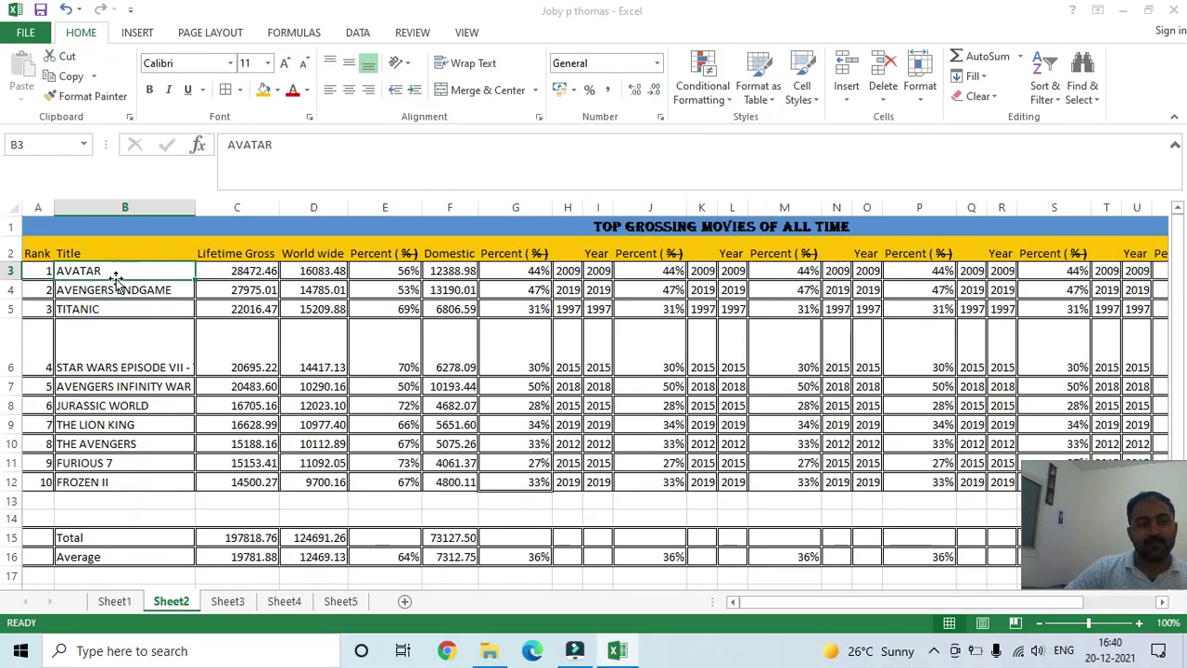
{"action": "key", "text": "ctrl+Right"}
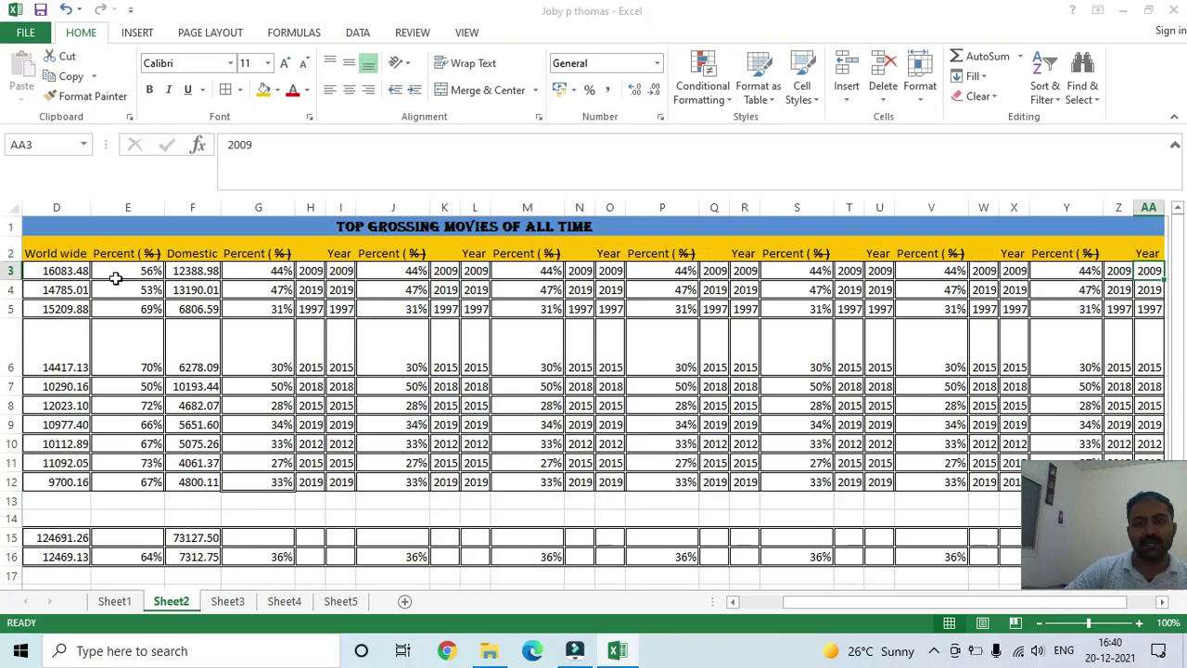
{"action": "key", "text": "Left"}
{"action": "key", "text": "Left"}
{"action": "key", "text": "Left"}
{"action": "key", "text": "Left"}
{"action": "key", "text": "Left"}
{"action": "key", "text": "Left"}
{"action": "key", "text": "Left"}
{"action": "key", "text": "Left"}
{"action": "key", "text": "Left"}
{"action": "key", "text": "Left"}
{"action": "key", "text": "Left"}
{"action": "key", "text": "Left"}
{"action": "key", "text": "Left"}
{"action": "key", "text": "Left"}
{"action": "key", "text": "Left"}
{"action": "key", "text": "Left"}
{"action": "key", "text": "Left"}
{"action": "key", "text": "Left"}
{"action": "key", "text": "Left"}
{"action": "key", "text": "Left"}
{"action": "key", "text": "Left"}
{"action": "key", "text": "Left"}
{"action": "key", "text": "Left"}
{"action": "key", "text": "Left"}
{"action": "key", "text": "Left"}
{"action": "key", "text": "Left"}
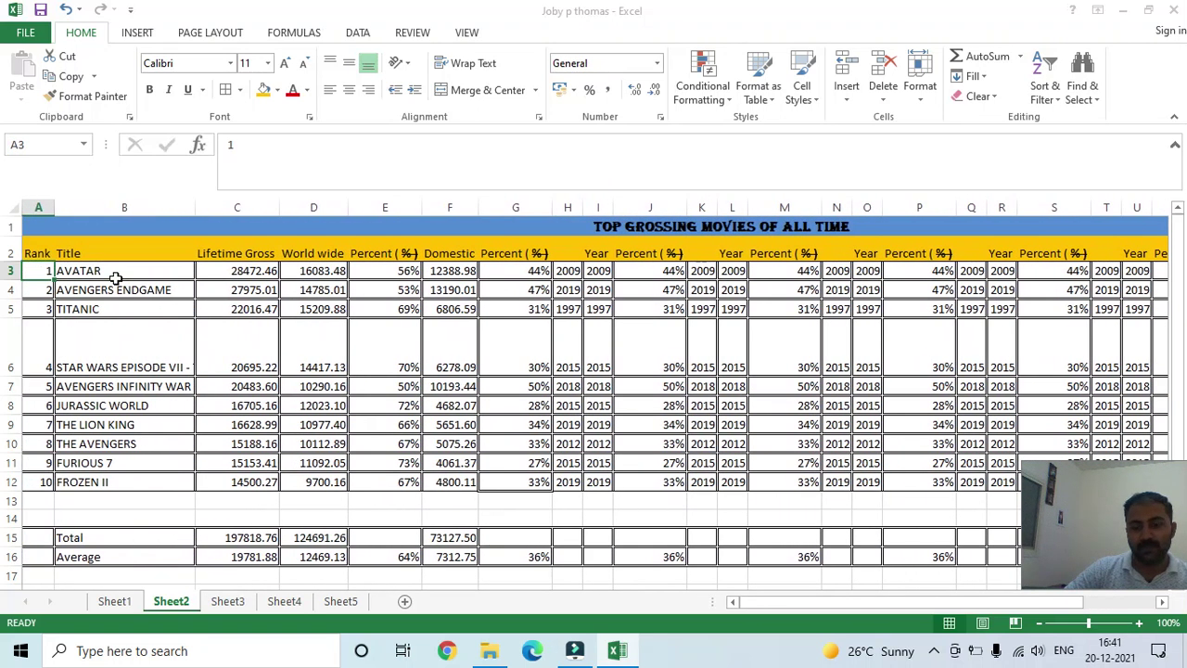
{"action": "key", "text": "Right"}
{"action": "key", "text": "Right"}
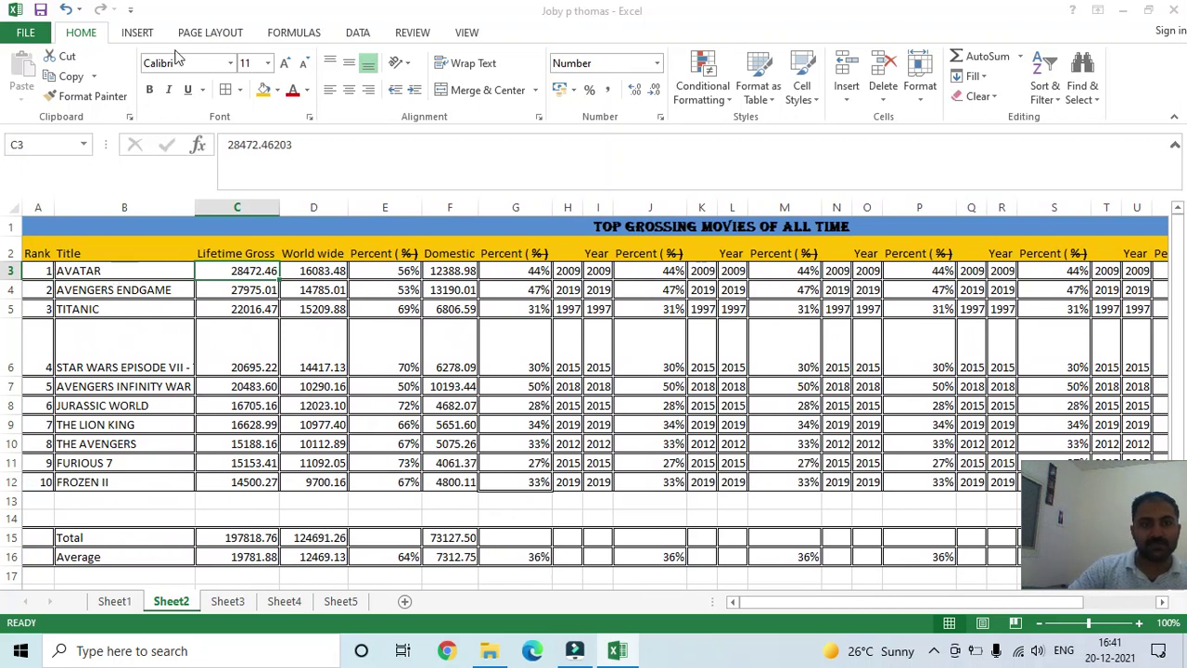
- Freeze panes at C3 and test them by moving along row 3
{"action": "left_click", "coordinate": [466, 34]}
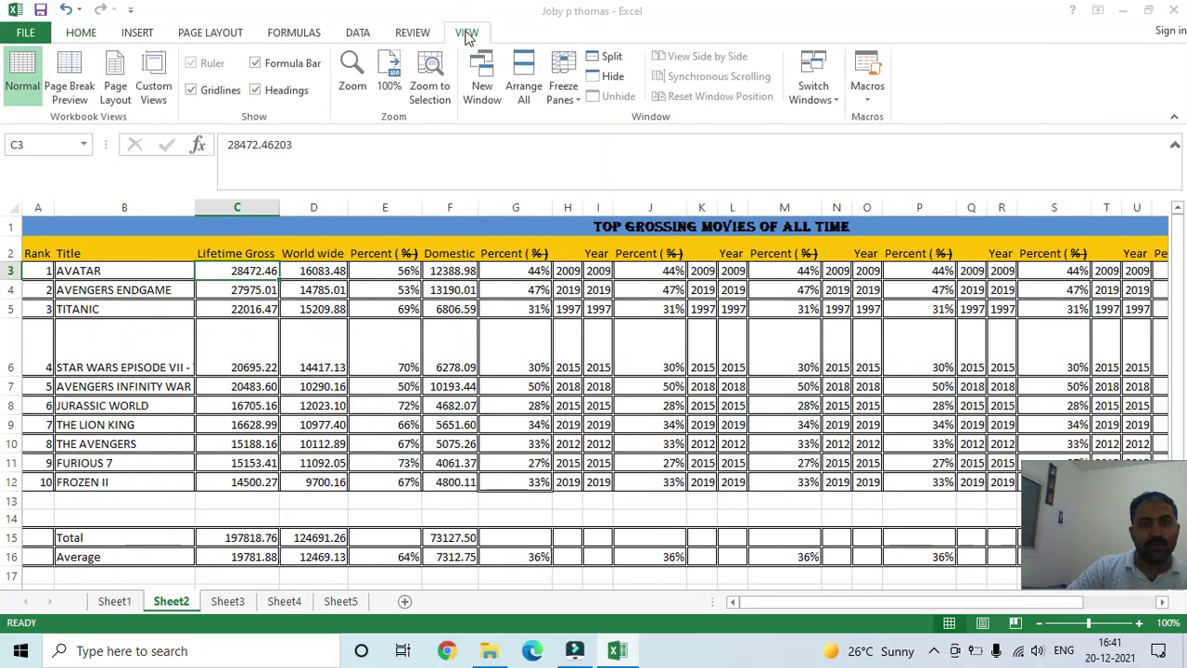
{"action": "left_click", "coordinate": [572, 99]}
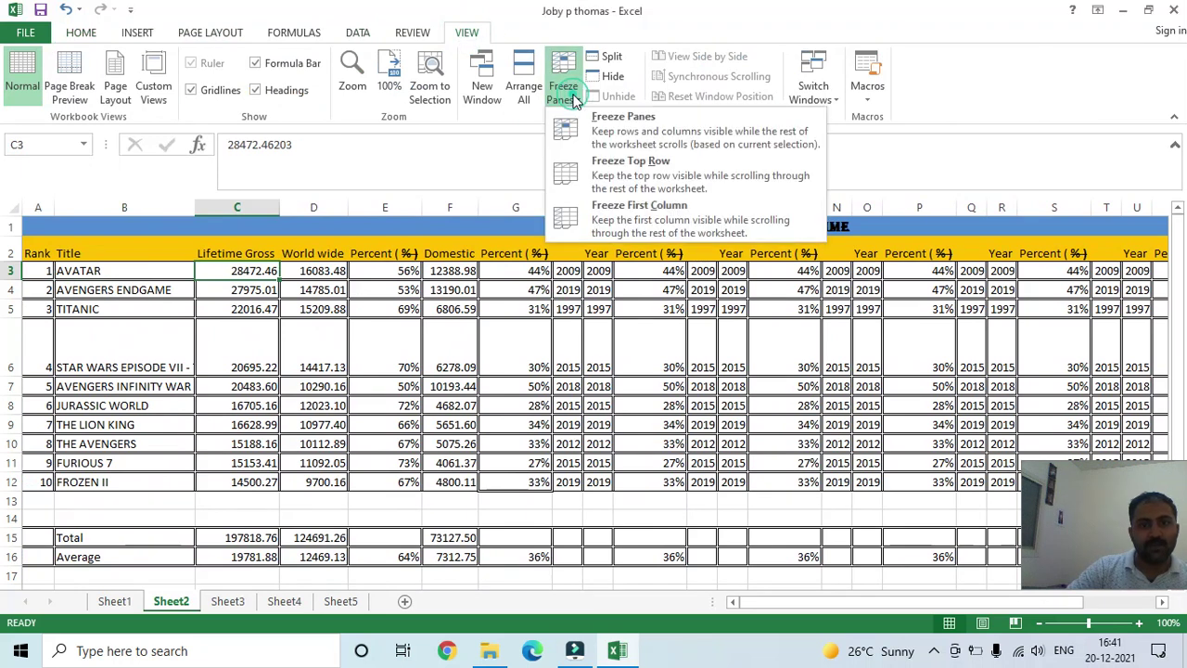
{"action": "left_click", "coordinate": [611, 136]}
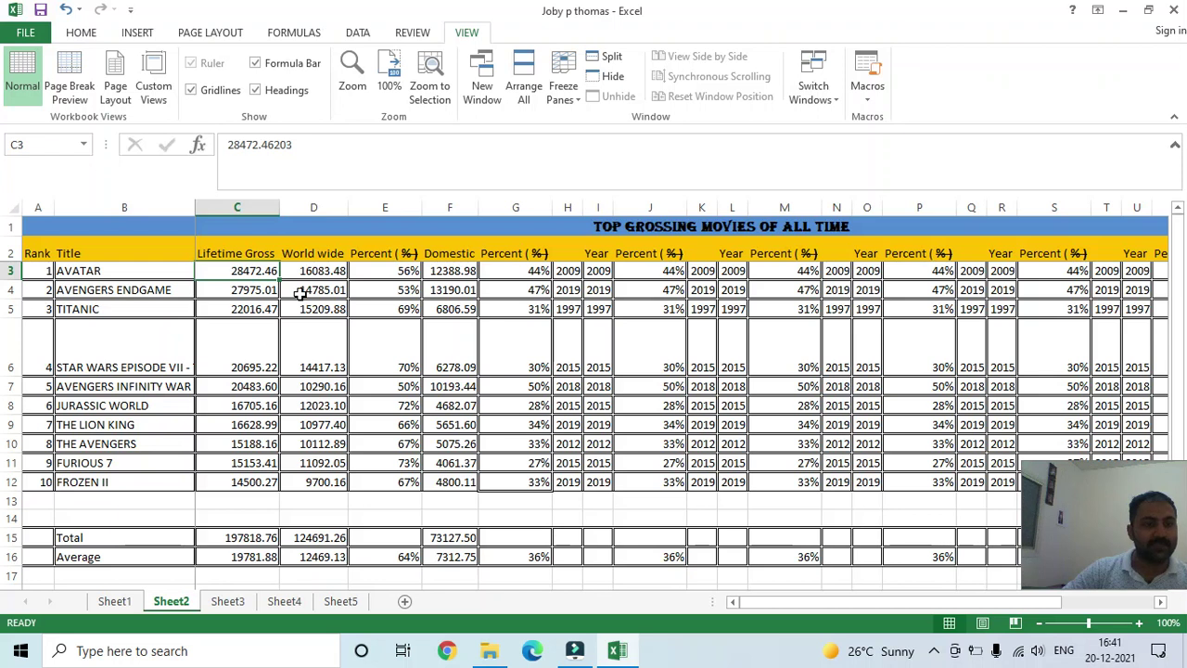
{"action": "key", "text": "Right"}
{"action": "key", "text": "Right"}
{"action": "key", "text": "Right"}
{"action": "key", "text": "Right"}
{"action": "key", "text": "Right"}
{"action": "key", "text": "Right"}
{"action": "key", "text": "Right"}
{"action": "key", "text": "Right"}
{"action": "key", "text": "Right"}
{"action": "key", "text": "Right"}
{"action": "key", "text": "Right"}
{"action": "key", "text": "Right"}
{"action": "key", "text": "Right"}
{"action": "key", "text": "Right"}
{"action": "key", "text": "Right"}
{"action": "key", "text": "Right"}
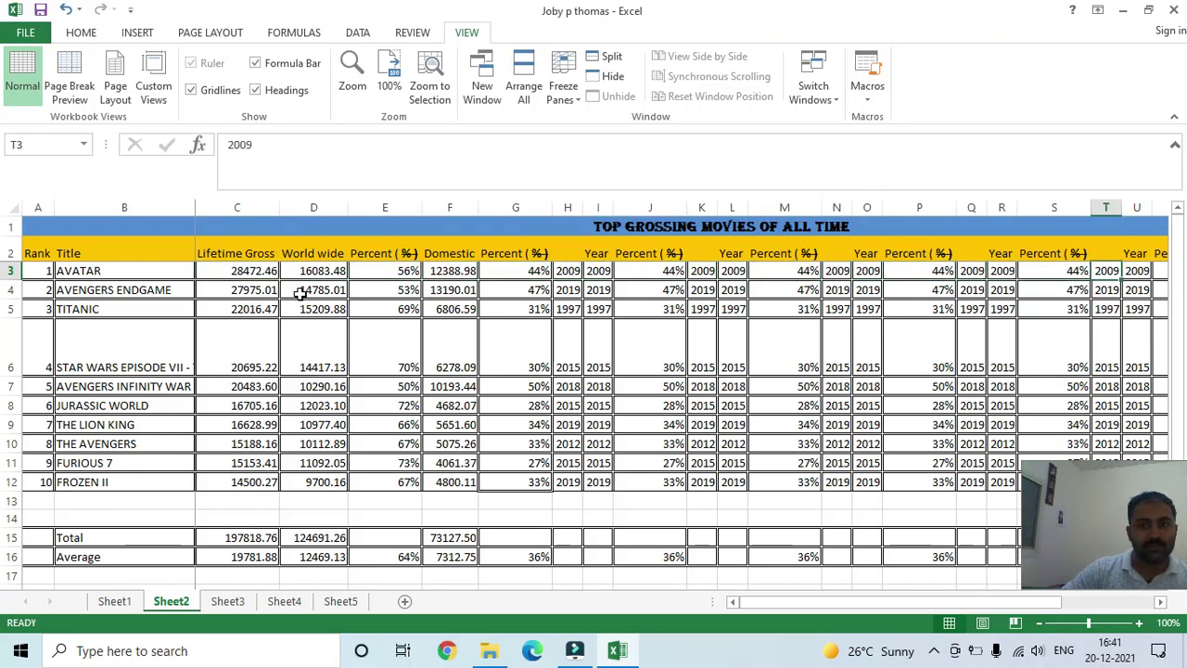
{"action": "key", "text": "Right"}
{"action": "key", "text": "Right"}
{"action": "key", "text": "Right"}
{"action": "key", "text": "Right"}
{"action": "key", "text": "Right"}
{"action": "key", "text": "Right"}
{"action": "key", "text": "Right"}
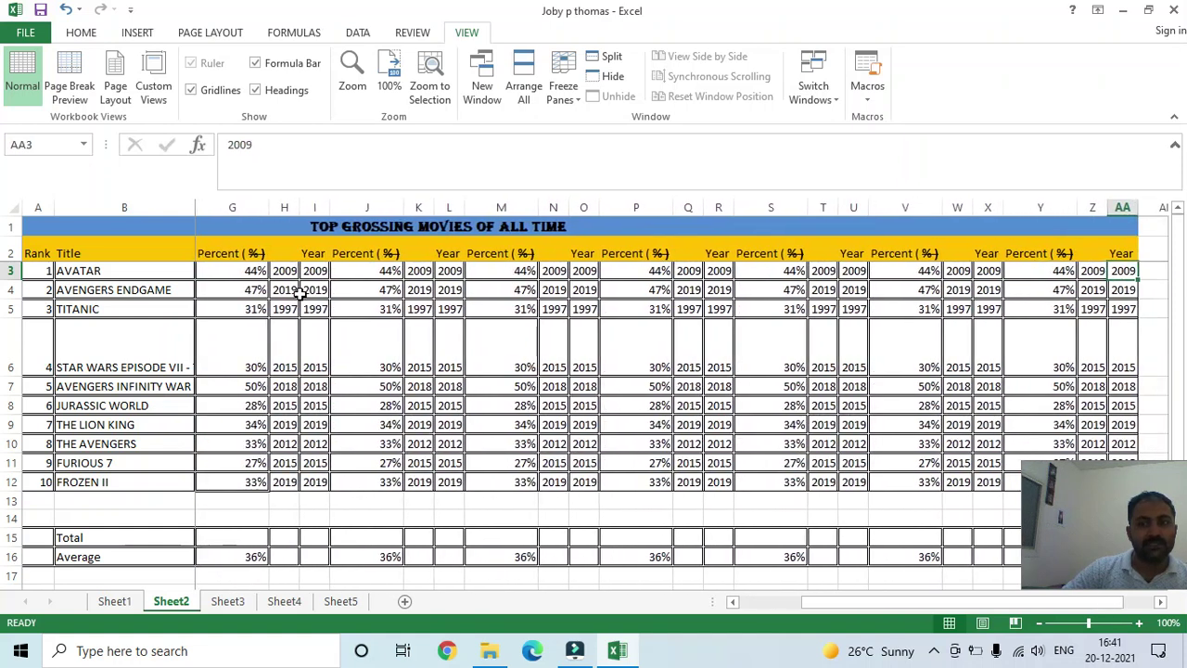
{"action": "key", "text": "Right"}
{"action": "key", "text": "Right"}
{"action": "key", "text": "Right"}
{"action": "key", "text": "Left"}
{"action": "key", "text": "Left"}
{"action": "key", "text": "Left"}
{"action": "key", "text": "Left"}
{"action": "key", "text": "Left"}
{"action": "key", "text": "Left"}
{"action": "key", "text": "Left"}
{"action": "key", "text": "Left"}
{"action": "key", "text": "Left"}
{"action": "key", "text": "Left"}
{"action": "key", "text": "Left"}
{"action": "key", "text": "Left"}
{"action": "key", "text": "Left"}
{"action": "key", "text": "Left"}
{"action": "key", "text": "Left"}
{"action": "key", "text": "Left"}
{"action": "key", "text": "Left"}
{"action": "key", "text": "Left"}
{"action": "key", "text": "Left"}
{"action": "key", "text": "Left"}
{"action": "key", "text": "Left"}
{"action": "key", "text": "Left"}
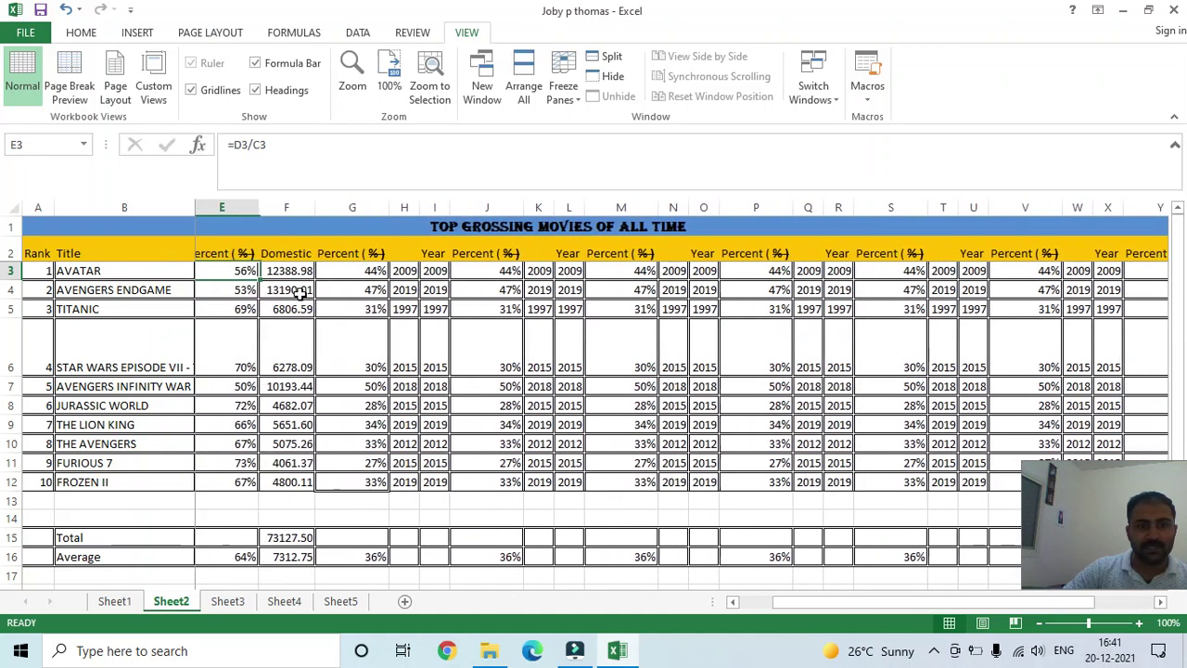
{"action": "key", "text": "Left"}
{"action": "key", "text": "Left"}
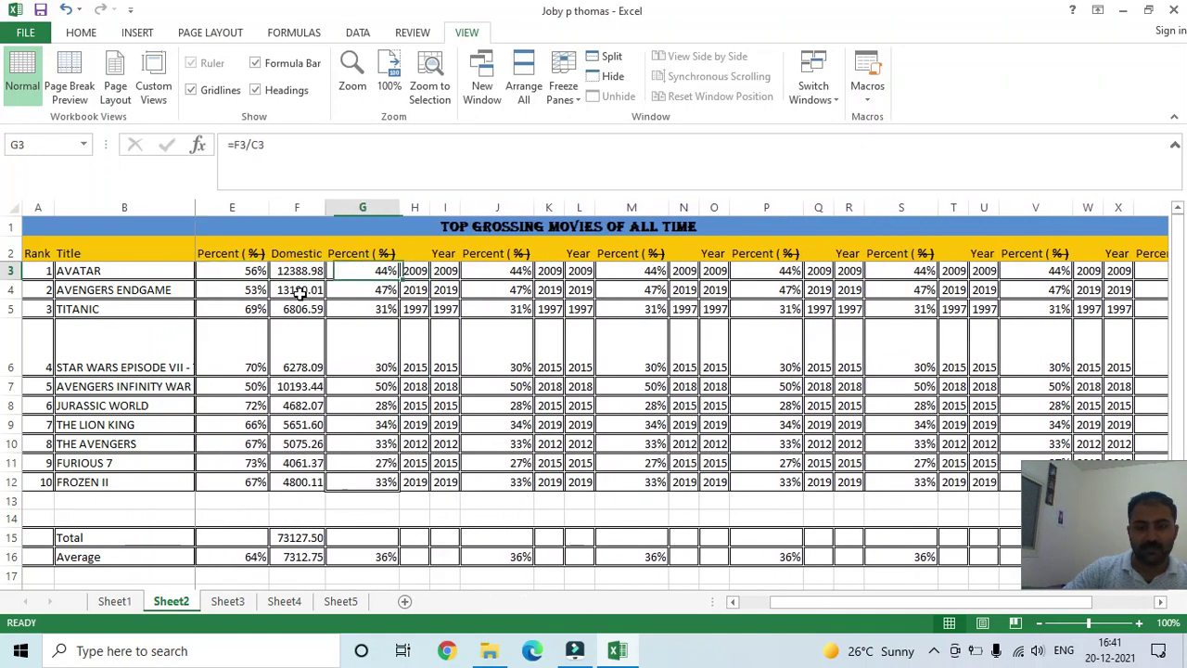
{"action": "key", "text": "Left"}
{"action": "key", "text": "Left"}
{"action": "key", "text": "Left"}
{"action": "key", "text": "Left"}
{"action": "key", "text": "Right"}
{"action": "key", "text": "Right"}
{"action": "key", "text": "Right"}
{"action": "key", "text": "Right"}
{"action": "key", "text": "Right"}
{"action": "key", "text": "Right"}
{"action": "key", "text": "Right"}
{"action": "key", "text": "Right"}
{"action": "key", "text": "Right"}
{"action": "key", "text": "Right"}
{"action": "key", "text": "Right"}
{"action": "key", "text": "Right"}
{"action": "key", "text": "Right"}
{"action": "key", "text": "Left"}
{"action": "key", "text": "Left"}
{"action": "key", "text": "Left"}
{"action": "key", "text": "Left"}
{"action": "key", "text": "Left"}
{"action": "key", "text": "Left"}
{"action": "key", "text": "Home"}
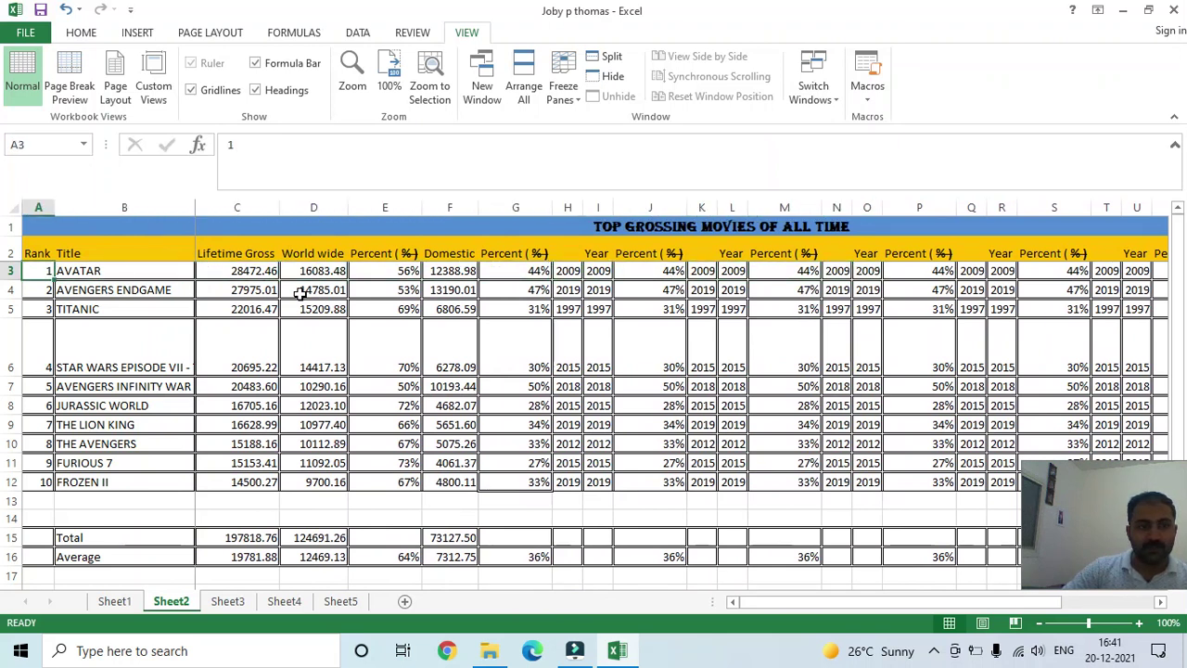
- Unfreeze the panes
{"action": "left_click", "coordinate": [573, 100]}
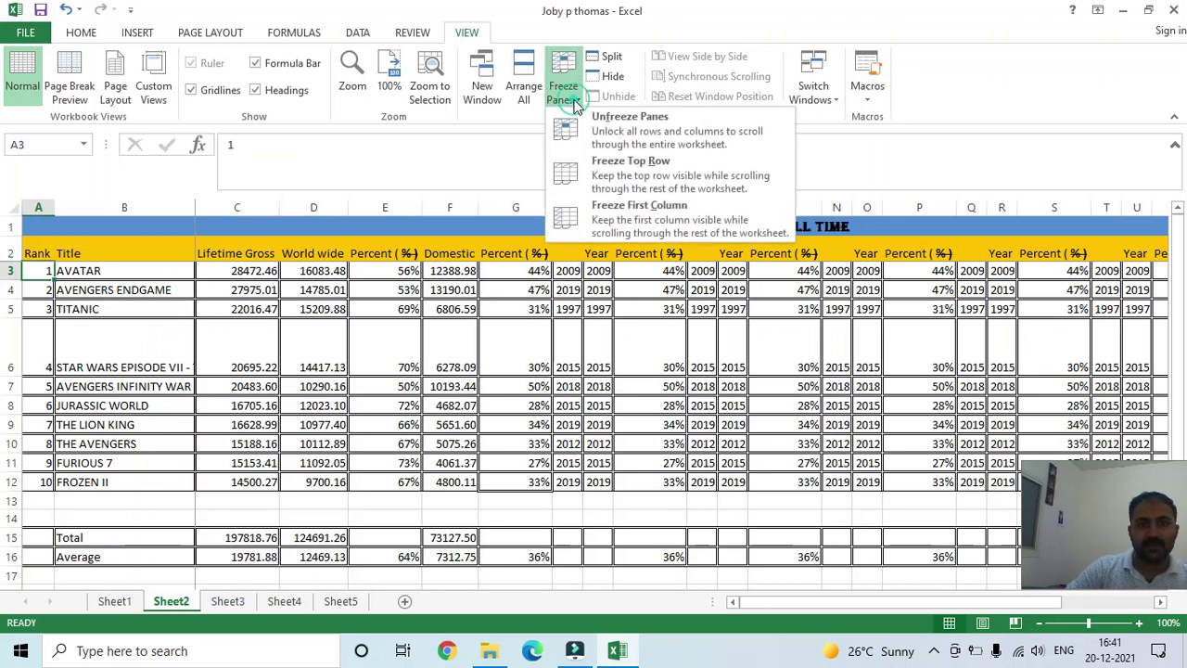
{"action": "left_click", "coordinate": [617, 121]}
{"action": "left_click", "coordinate": [304, 351]}
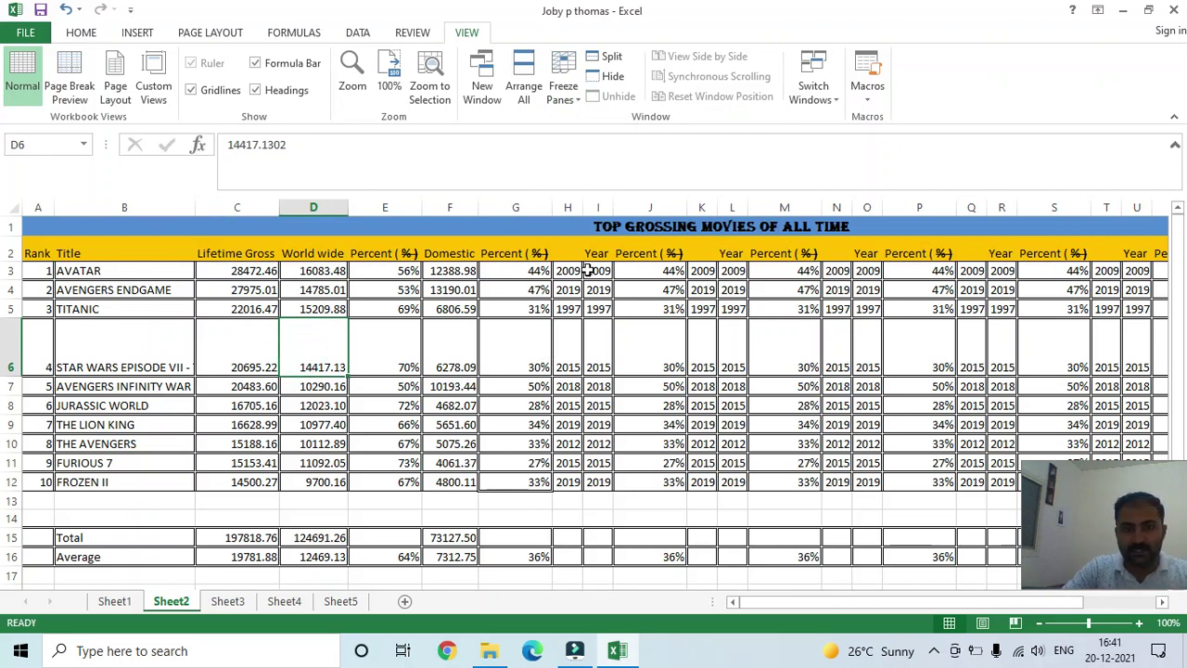
{"action": "left_click", "coordinate": [733, 462]}
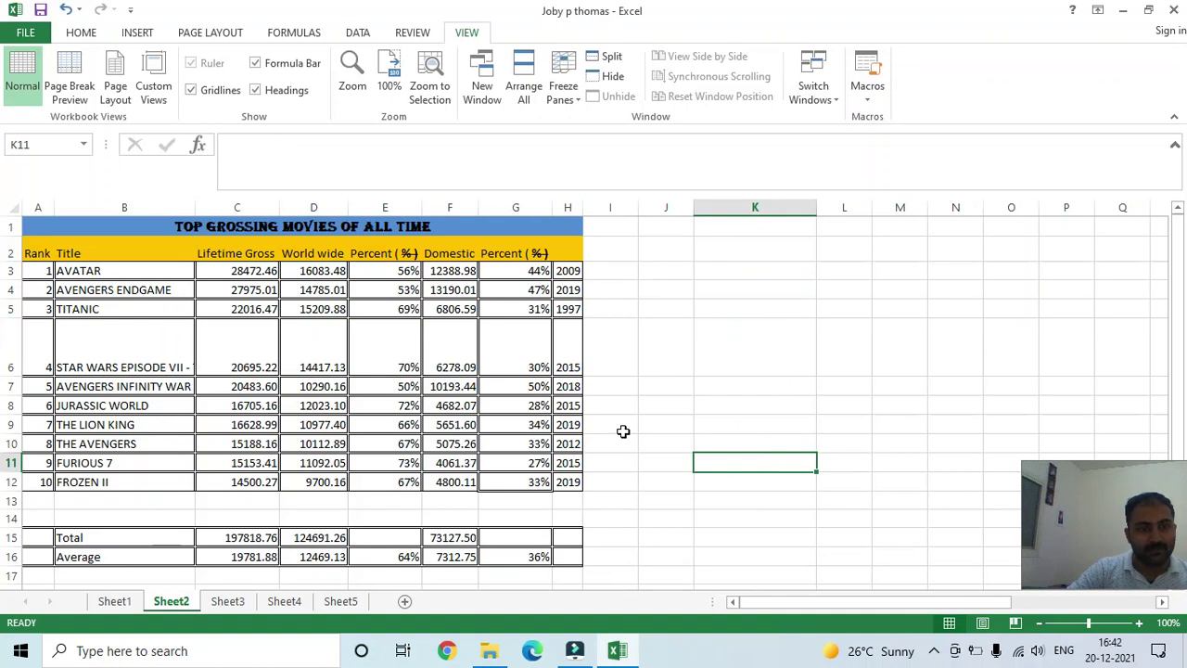
- Select the ten titles and lifetime gross values in B3:C12 and insert a Clustered Bar chart
{"action": "left_click", "coordinate": [121, 269]}
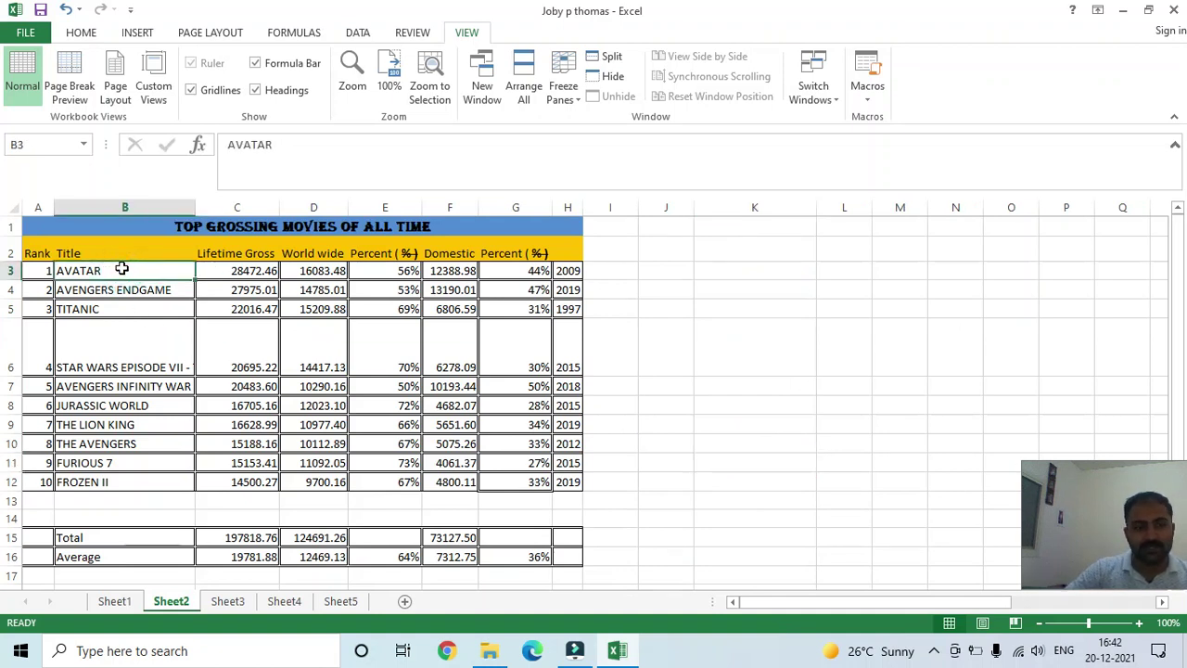
{"action": "key", "text": "shift+Right"}
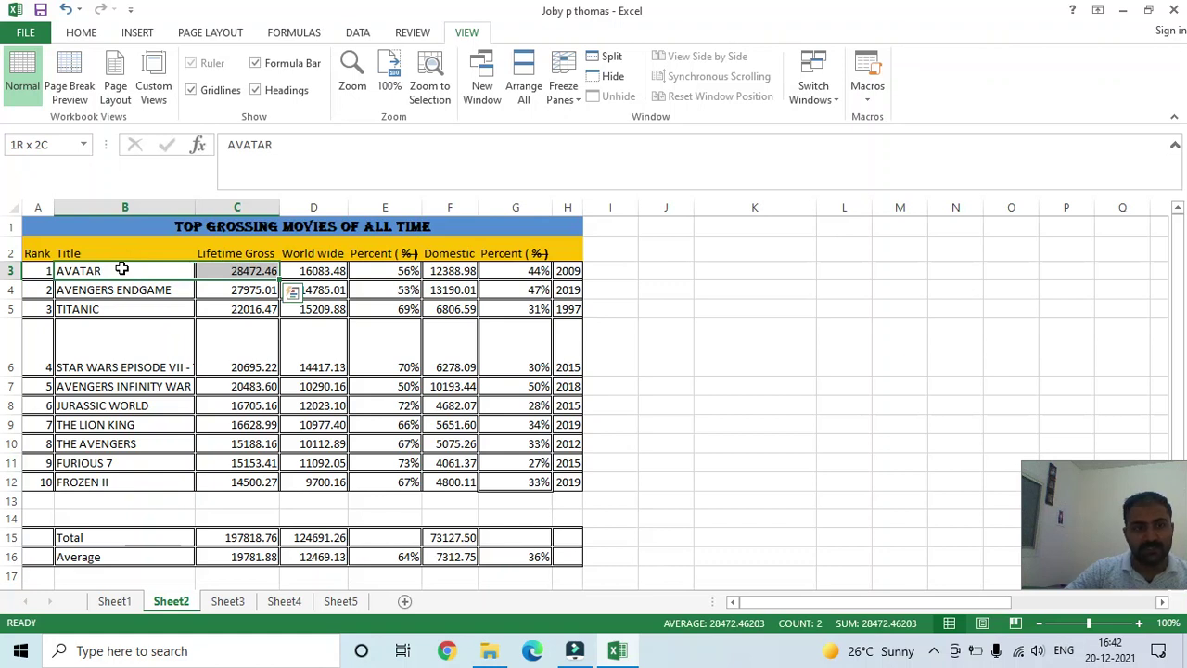
{"action": "key", "text": "shift+Down"}
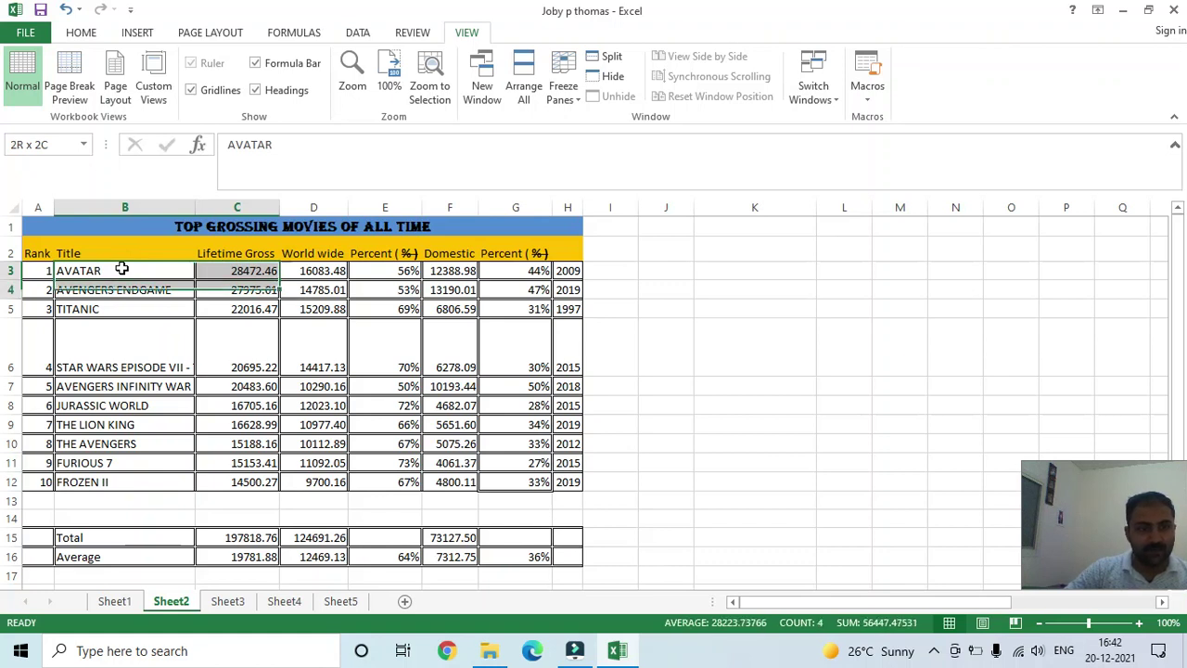
{"action": "key", "text": "shift+Down"}
{"action": "key", "text": "shift+Down"}
{"action": "key", "text": "shift+Down"}
{"action": "key", "text": "shift+Down"}
{"action": "key", "text": "shift+Down"}
{"action": "key", "text": "shift+Down"}
{"action": "key", "text": "shift+Down"}
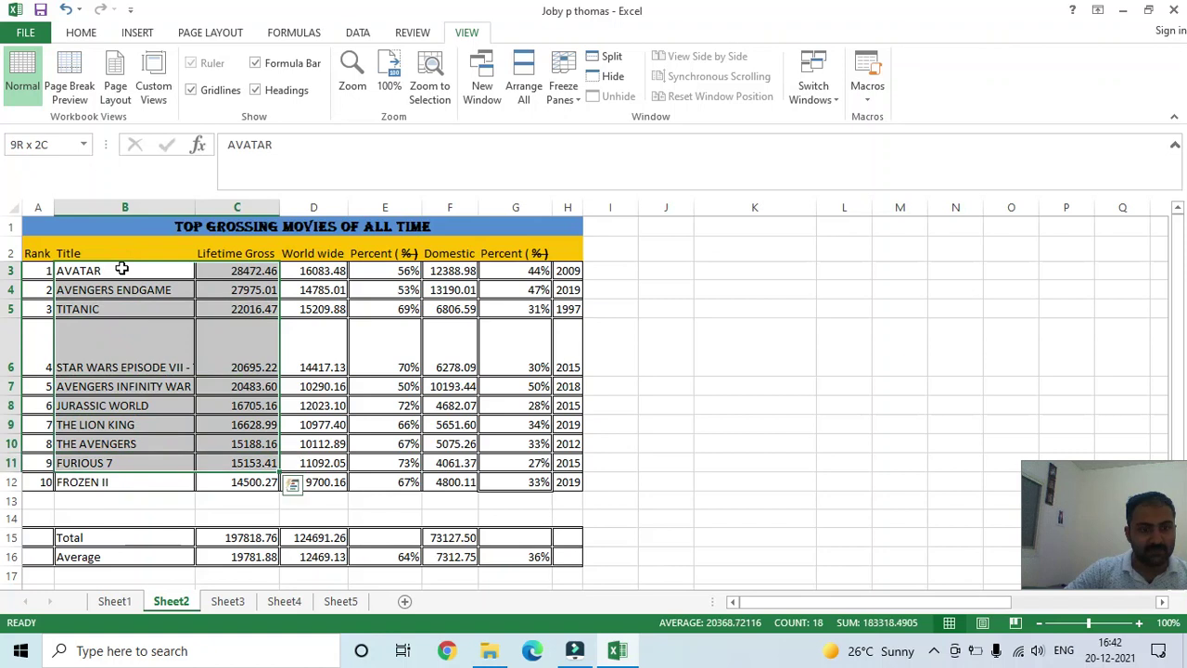
{"action": "key", "text": "shift+Down"}
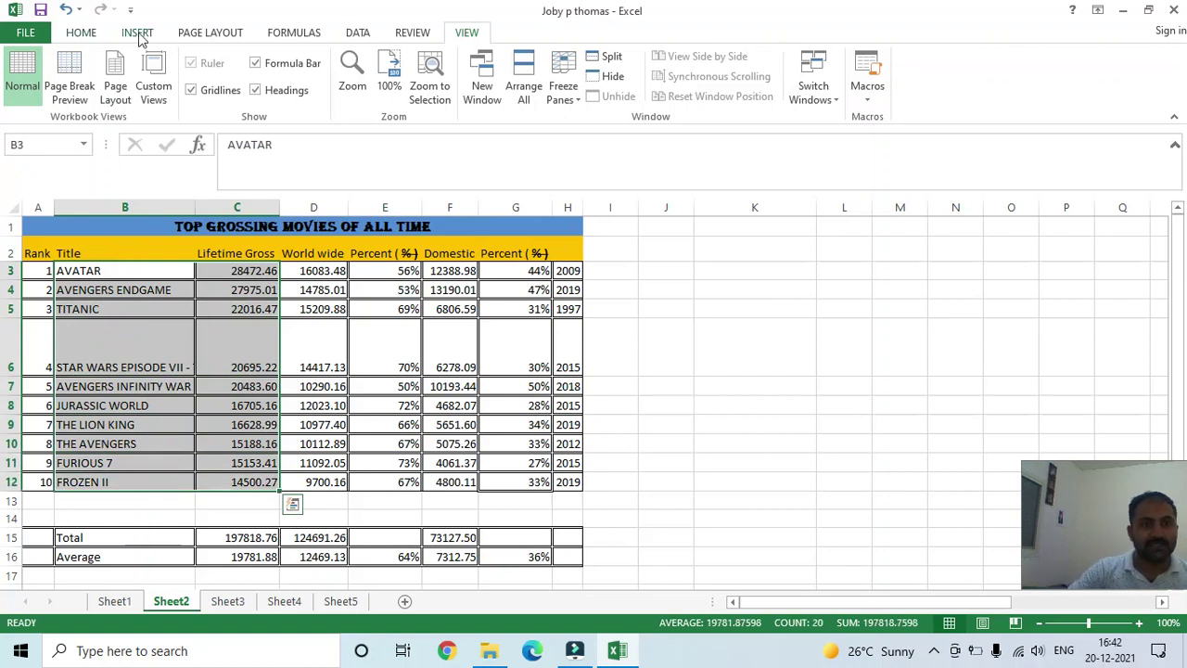
{"action": "left_click", "coordinate": [137, 34]}
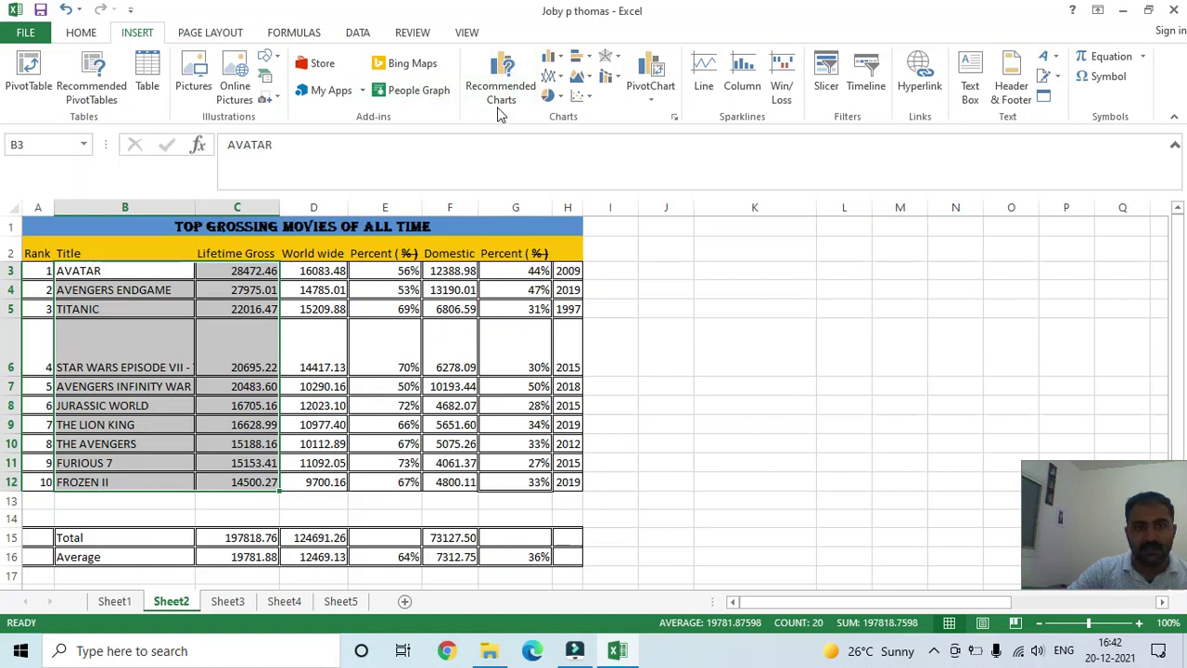
{"action": "left_click", "coordinate": [505, 74]}
{"action": "left_click", "coordinate": [473, 99]}
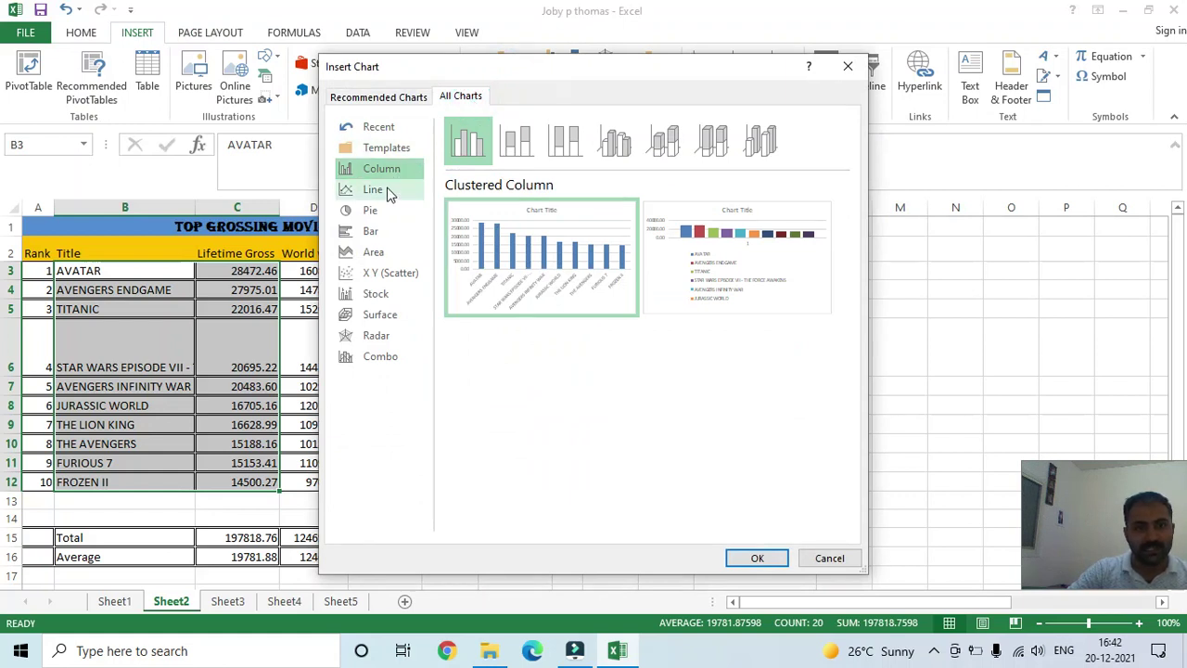
{"action": "left_click", "coordinate": [377, 234]}
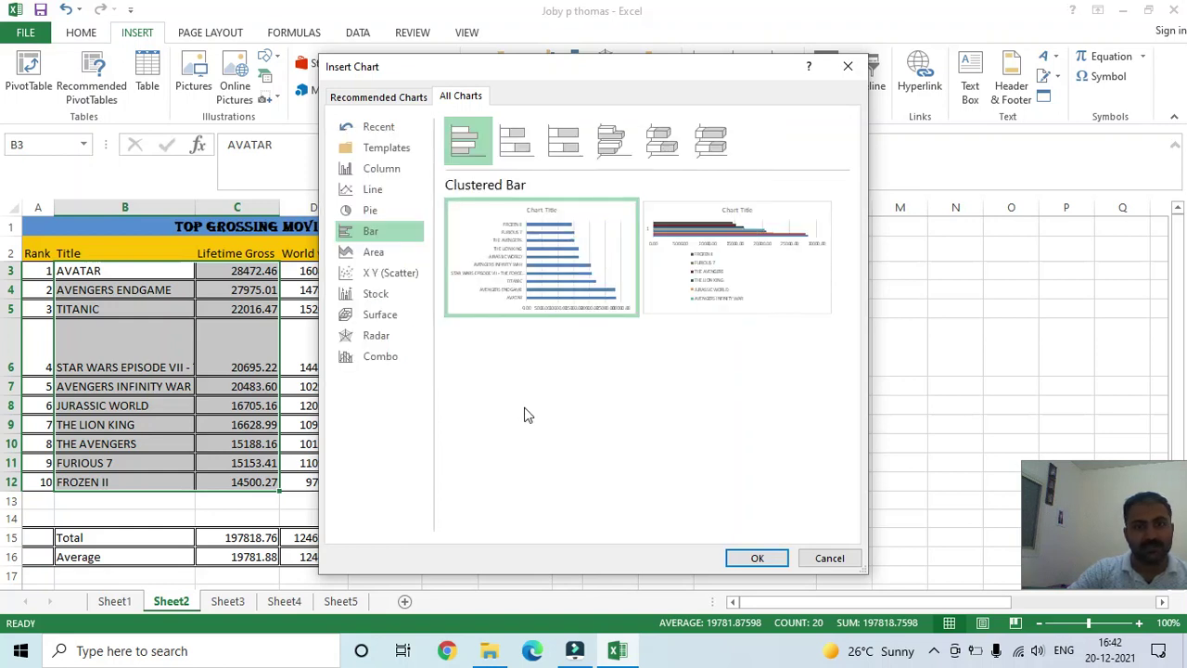
{"action": "left_click", "coordinate": [752, 556]}
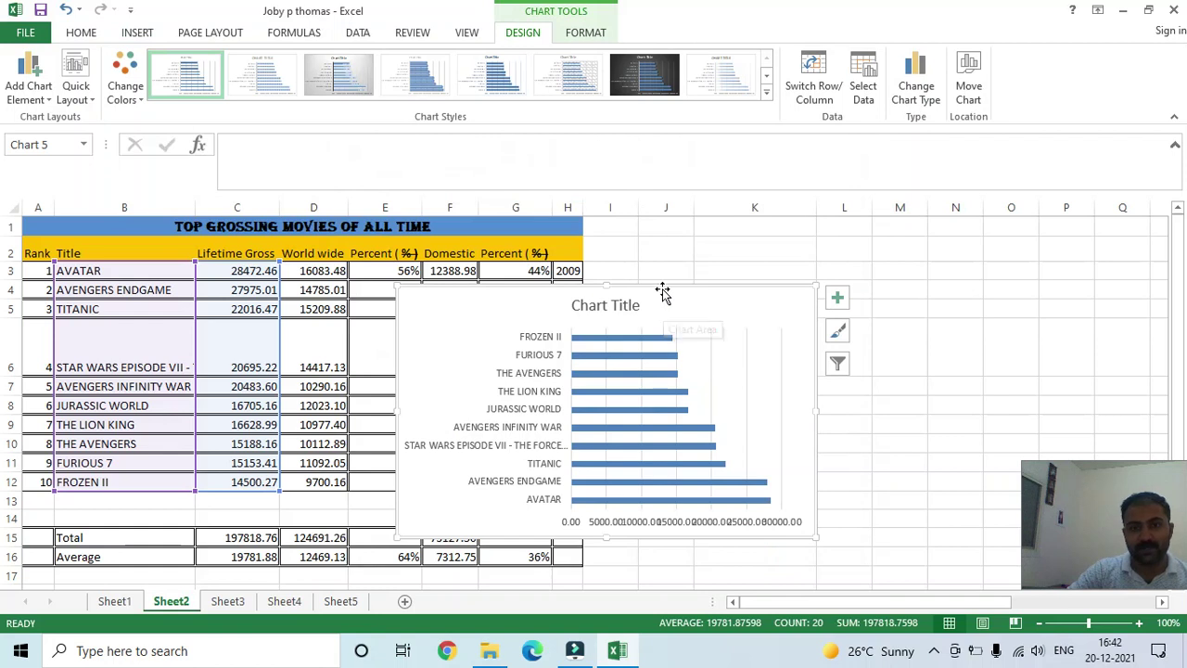
- Move the bar chart right of the table and add Axis Titles to both axes
{"action": "left_click_drag", "start_coordinate": [661, 289], "coordinate": [849, 230]}
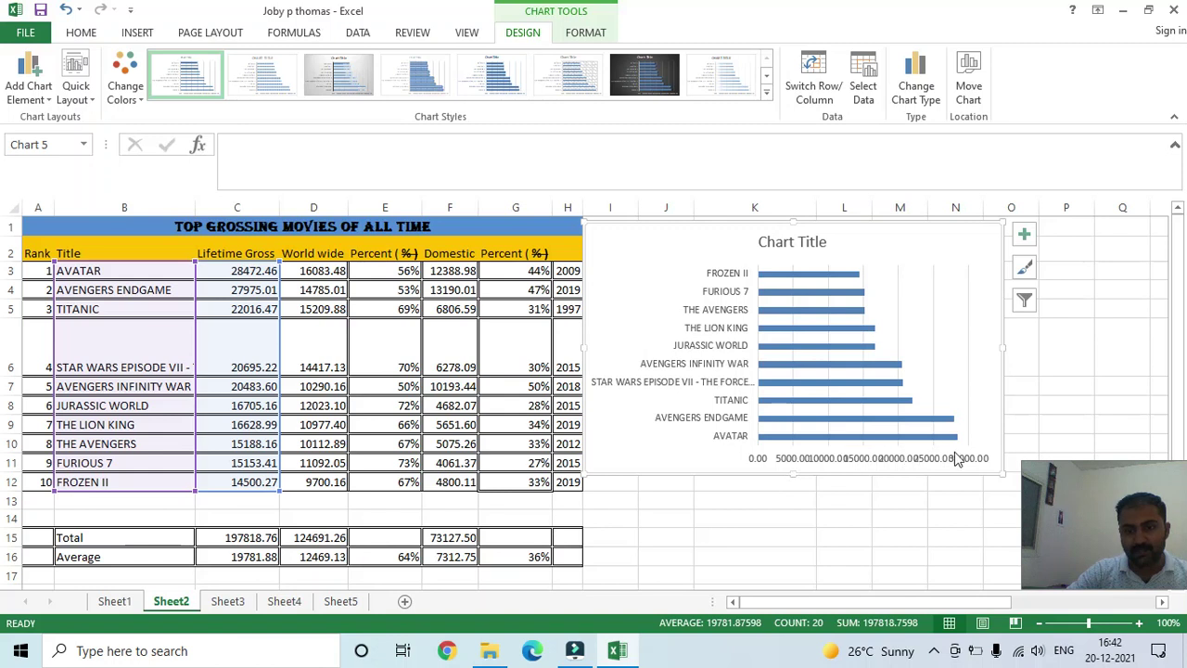
{"action": "left_click", "coordinate": [1023, 235]}
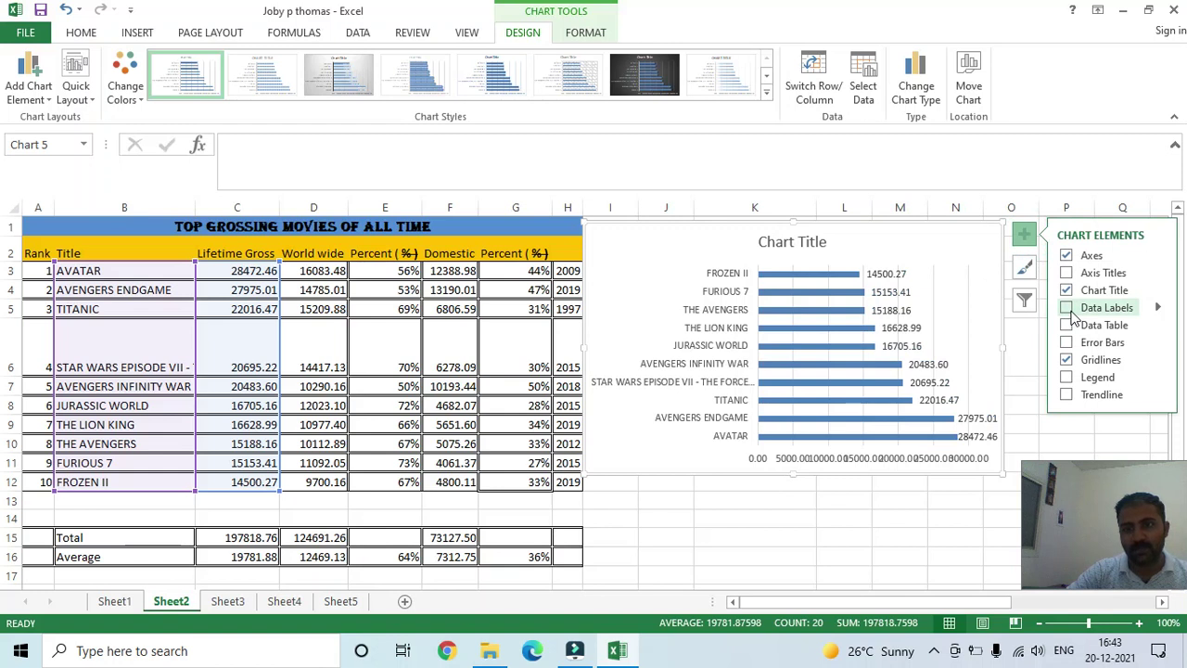
{"action": "left_click", "coordinate": [1066, 274]}
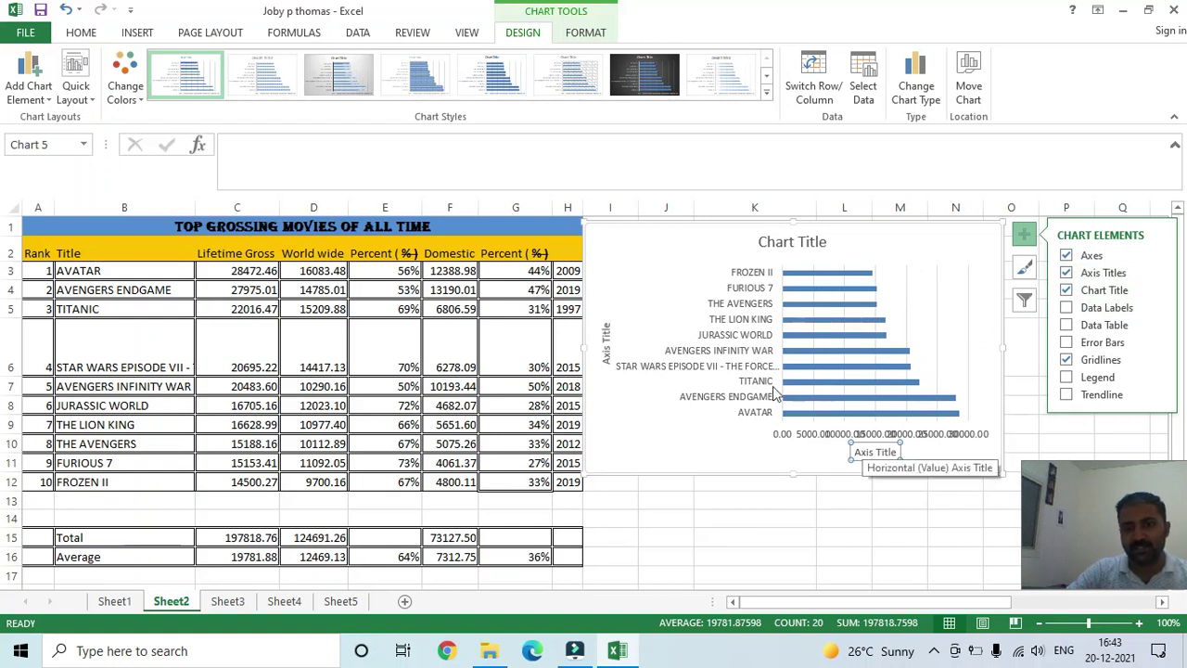
{"action": "left_click", "coordinate": [601, 347]}
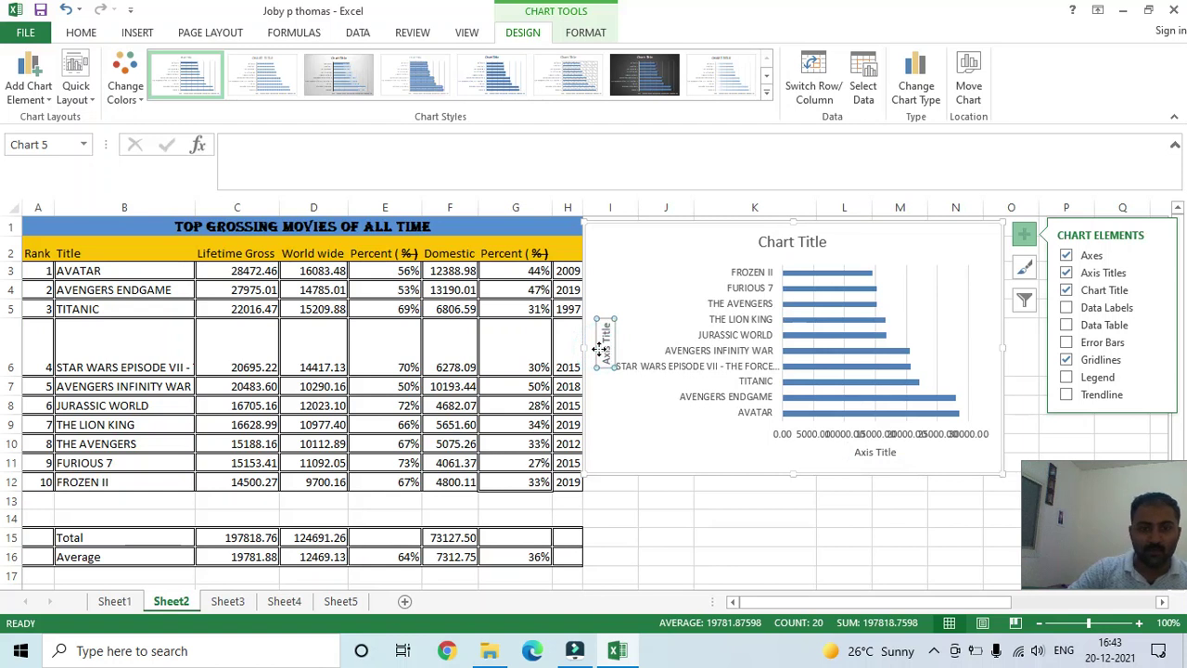